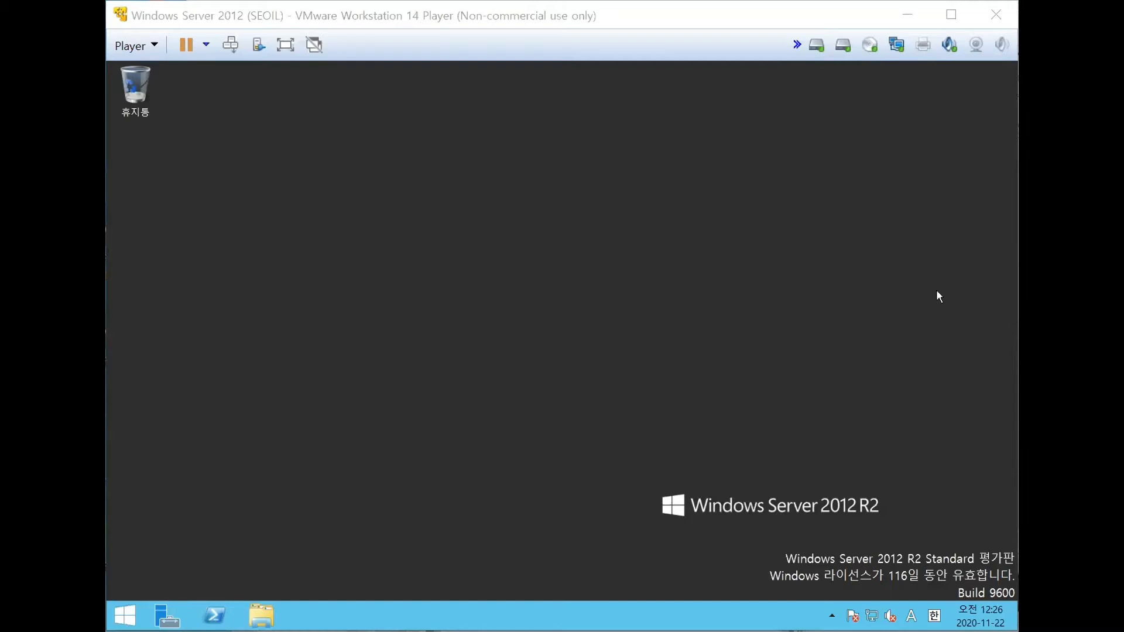
- Open a Command Prompt window by running cmd
left_click(129, 619)
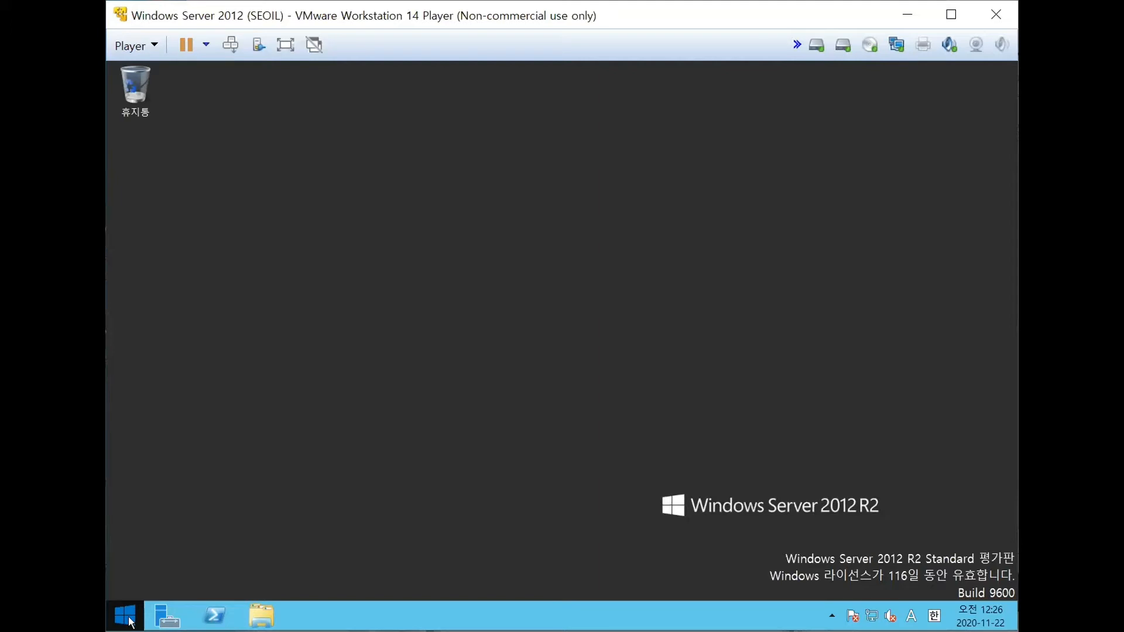
left_click(130, 620)
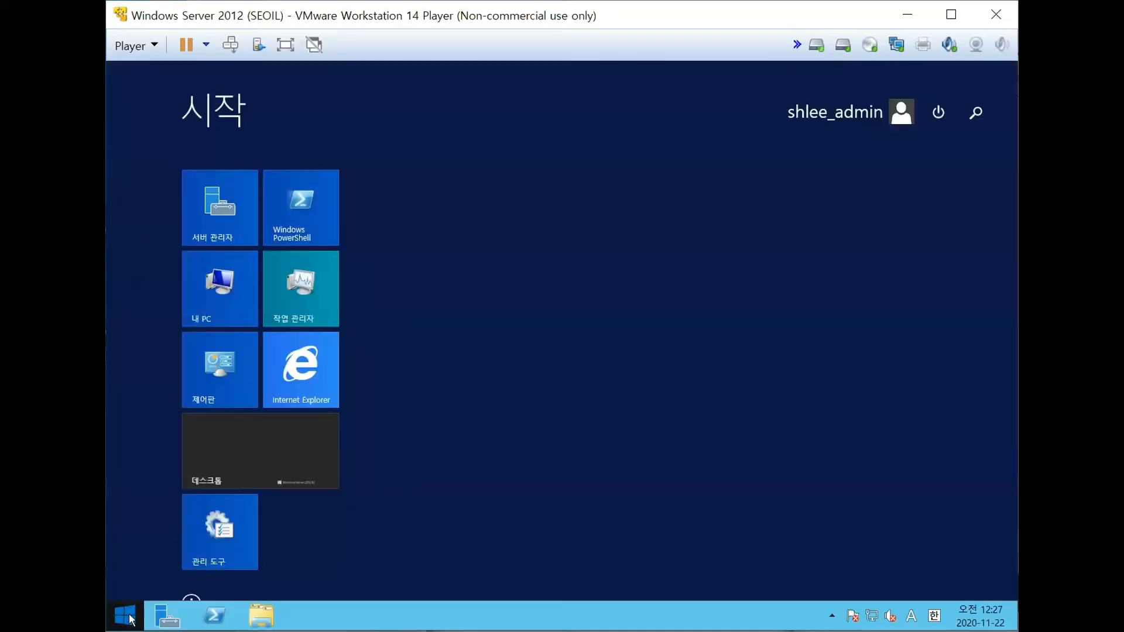
right_click(131, 619)
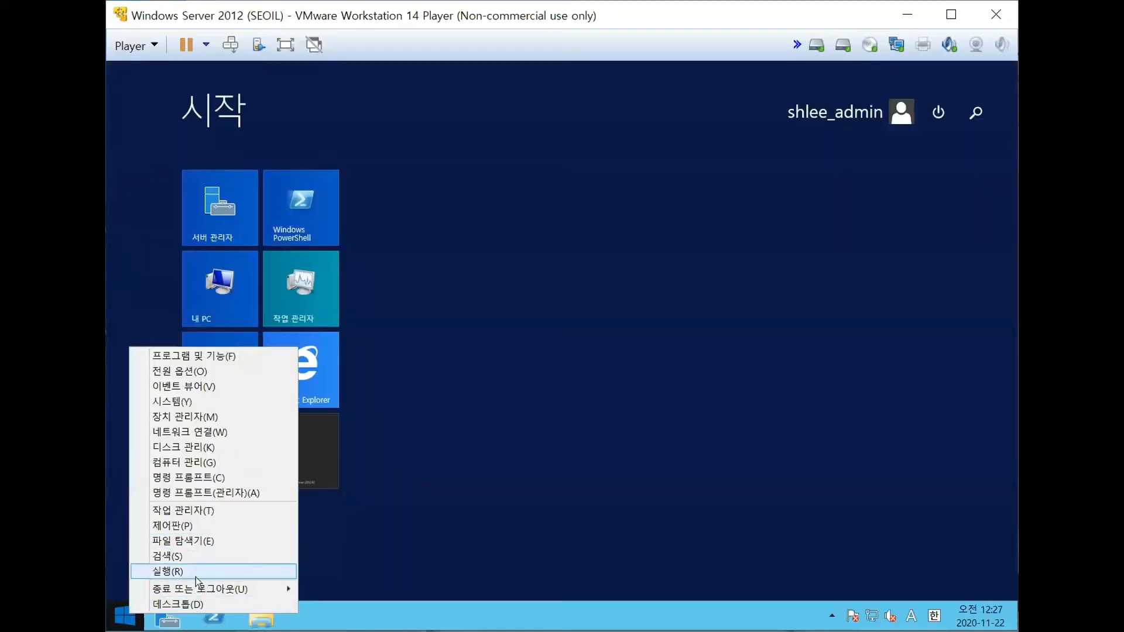
left_click(201, 571)
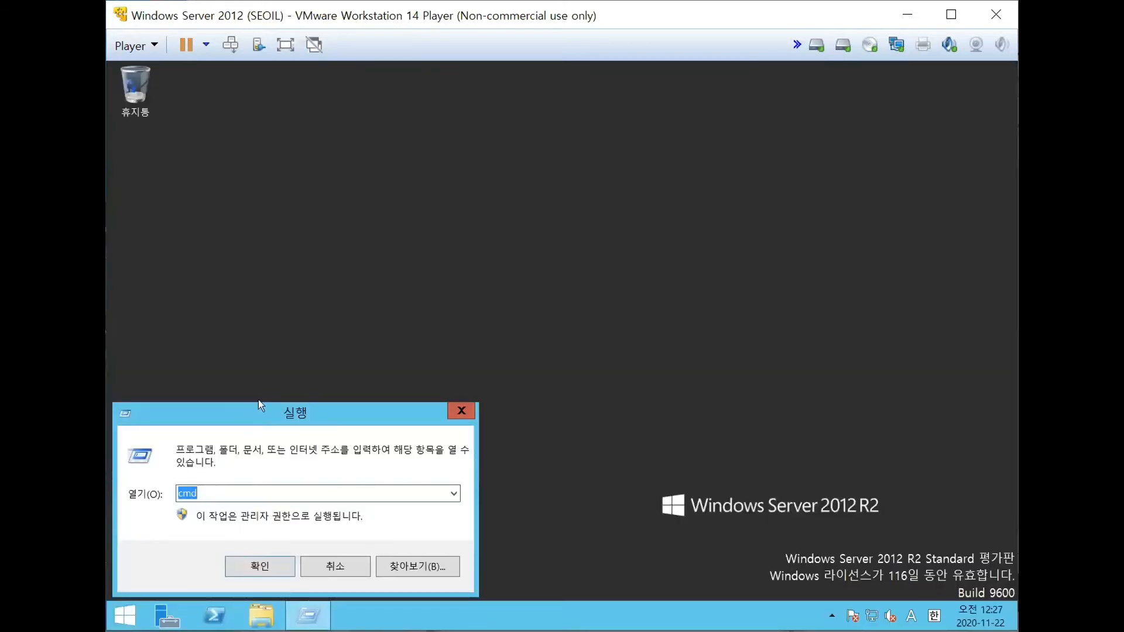
left_click(265, 568)
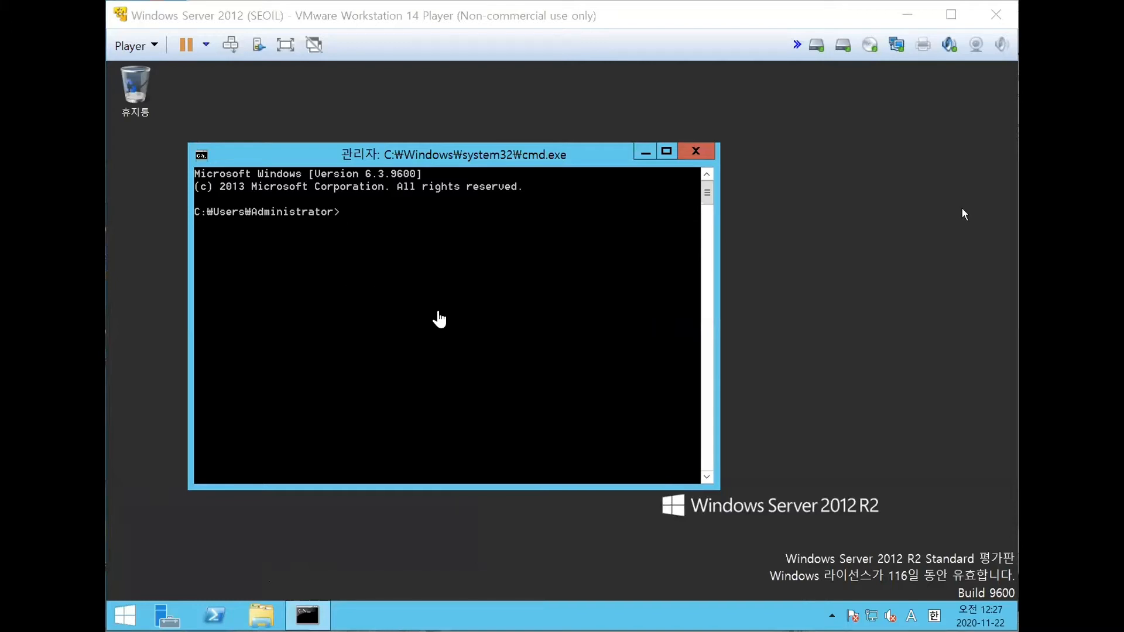
- Query the administrator account with "net user administrator" and close the Command Prompt
left_click(962, 208)
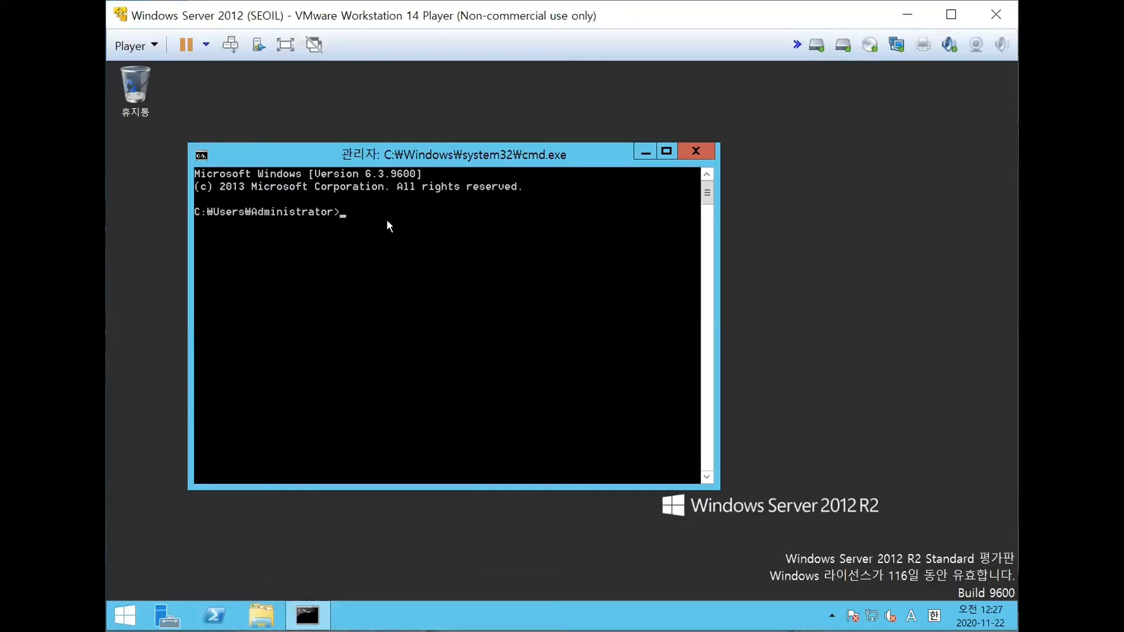
type("net user administrator")
key("Return")
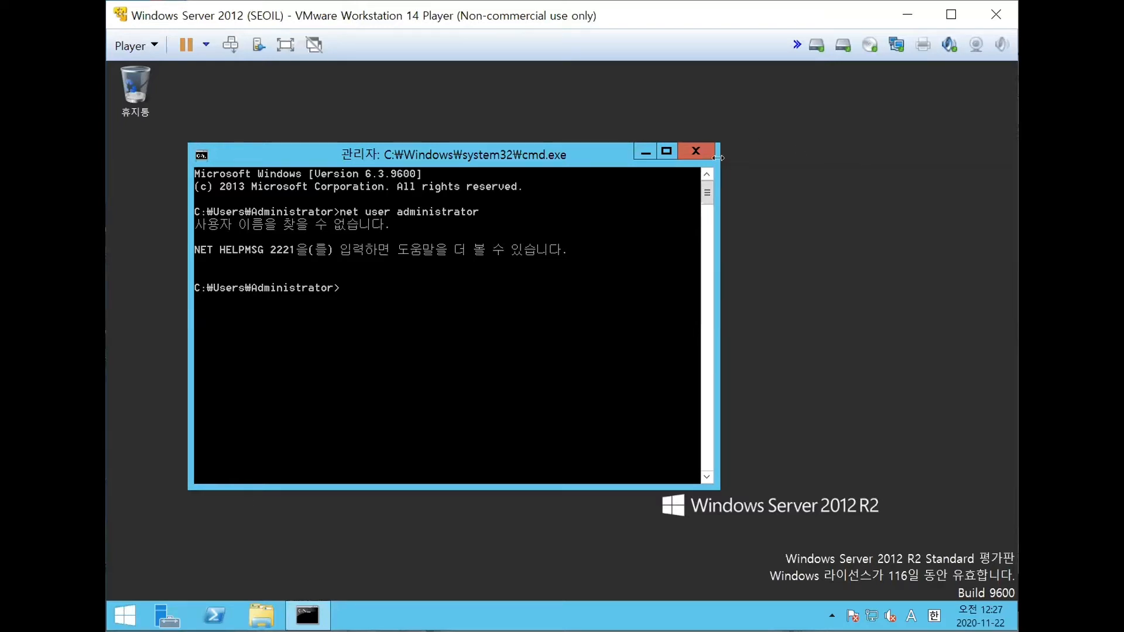
left_click(699, 152)
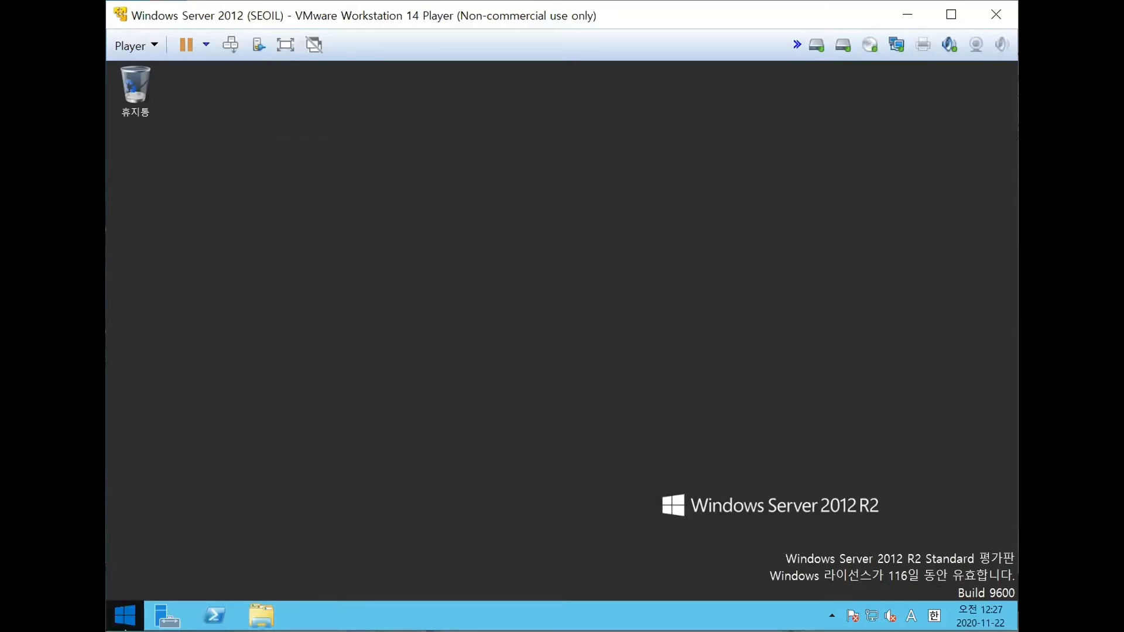
- Open Computer Management (컴퓨터 관리) from the Administrative Tools (관리 도구) in Control Panel
right_click(136, 617)
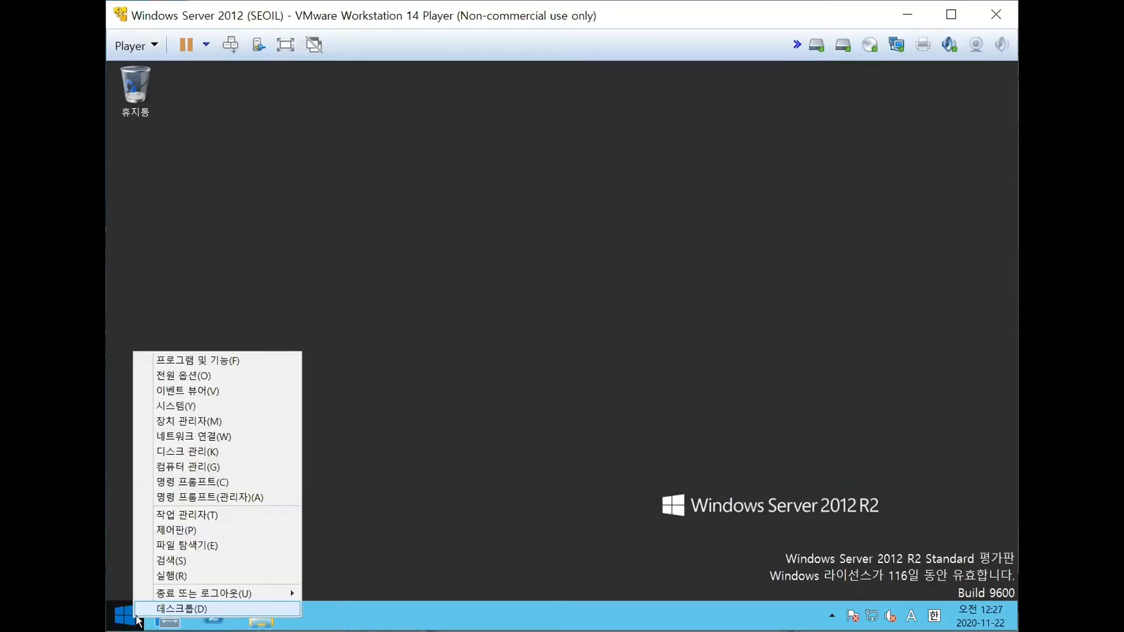
left_click(183, 530)
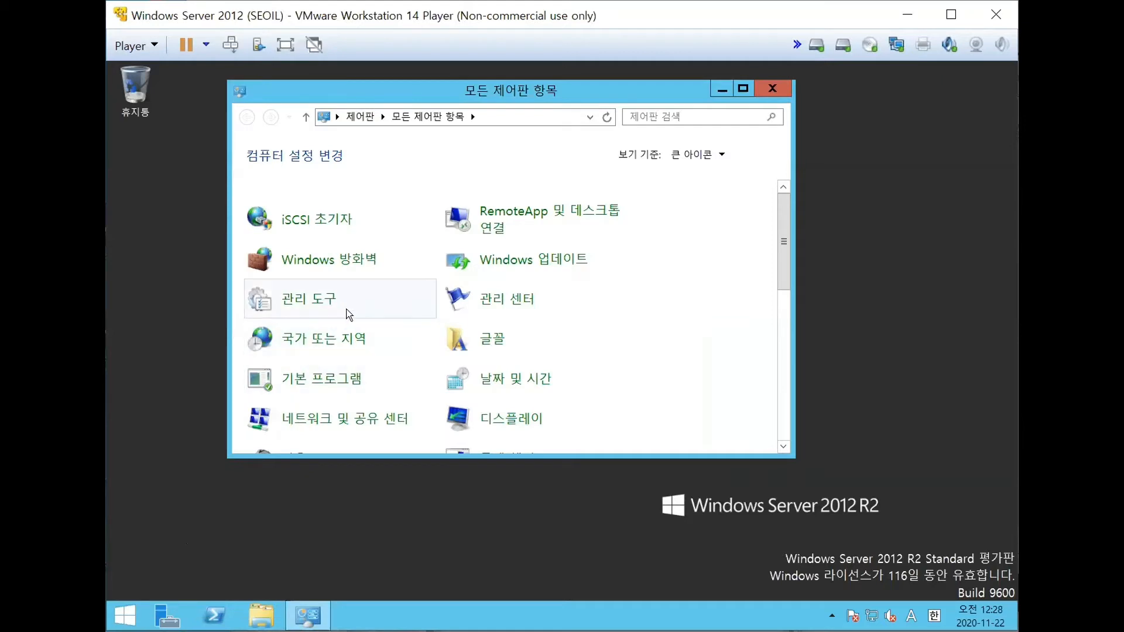
left_click(327, 301)
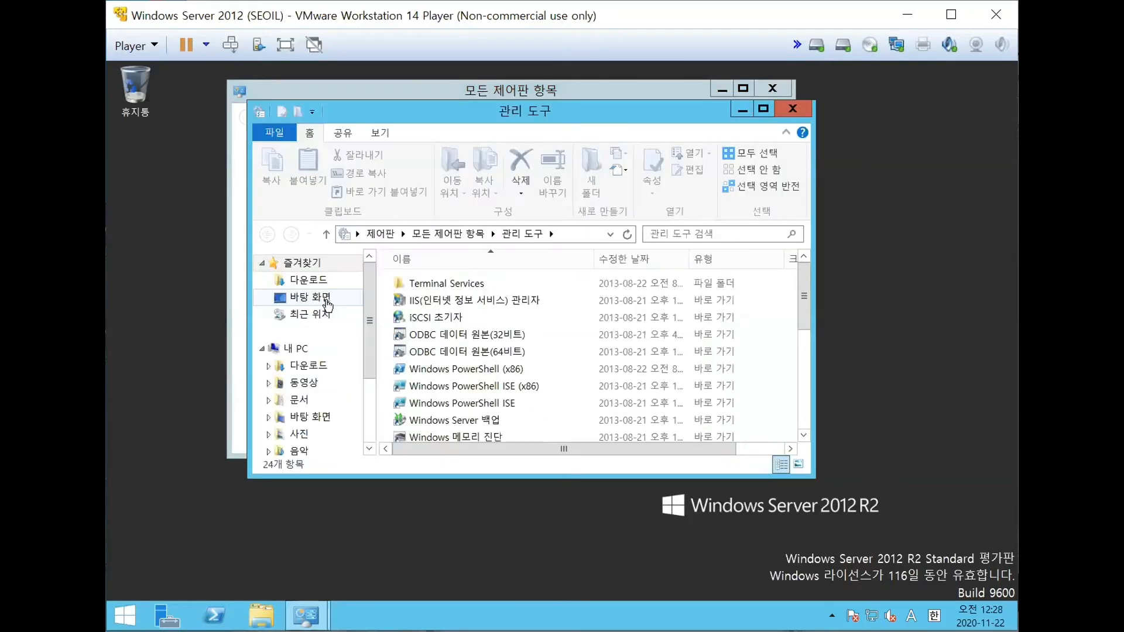
left_click_drag(522, 118, 676, 122)
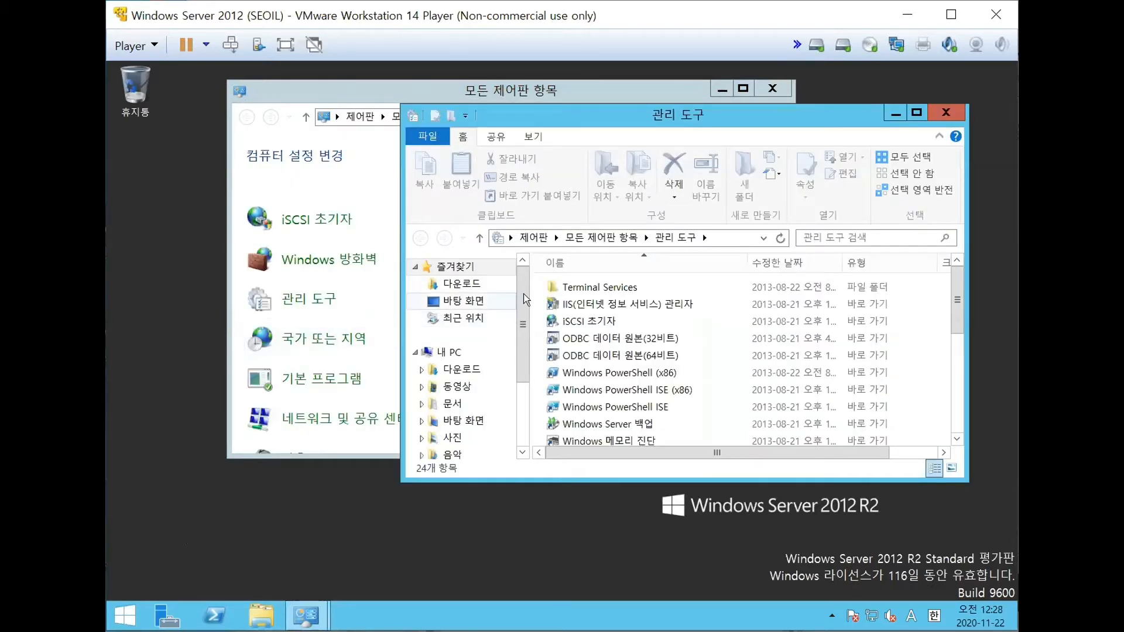
scroll(677, 378, "down", 1)
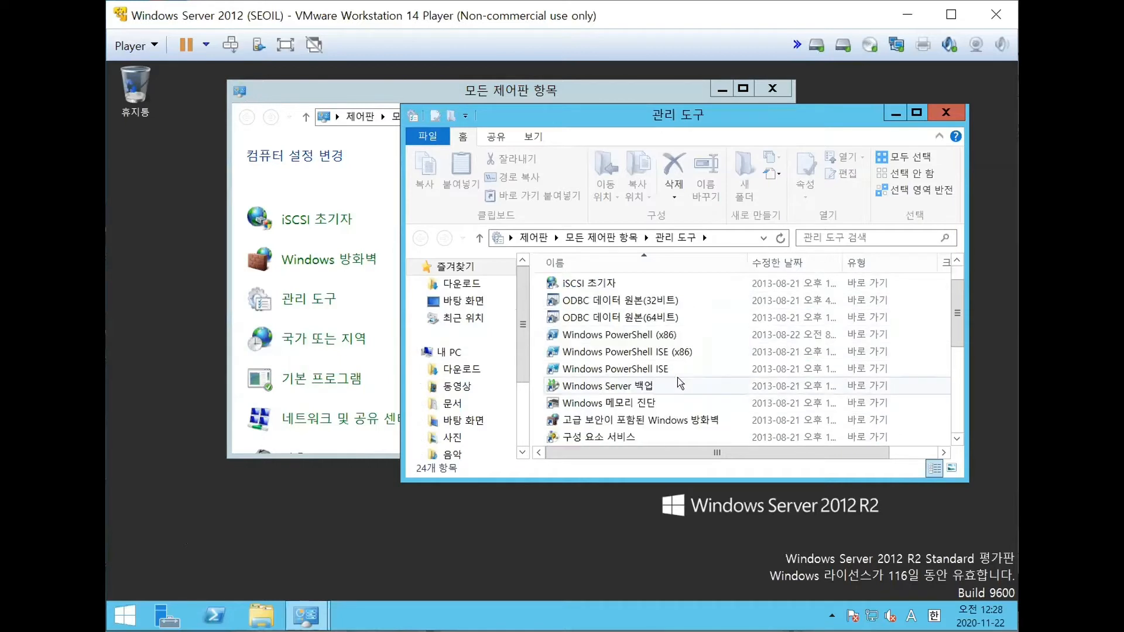
scroll(680, 417, "down", 4)
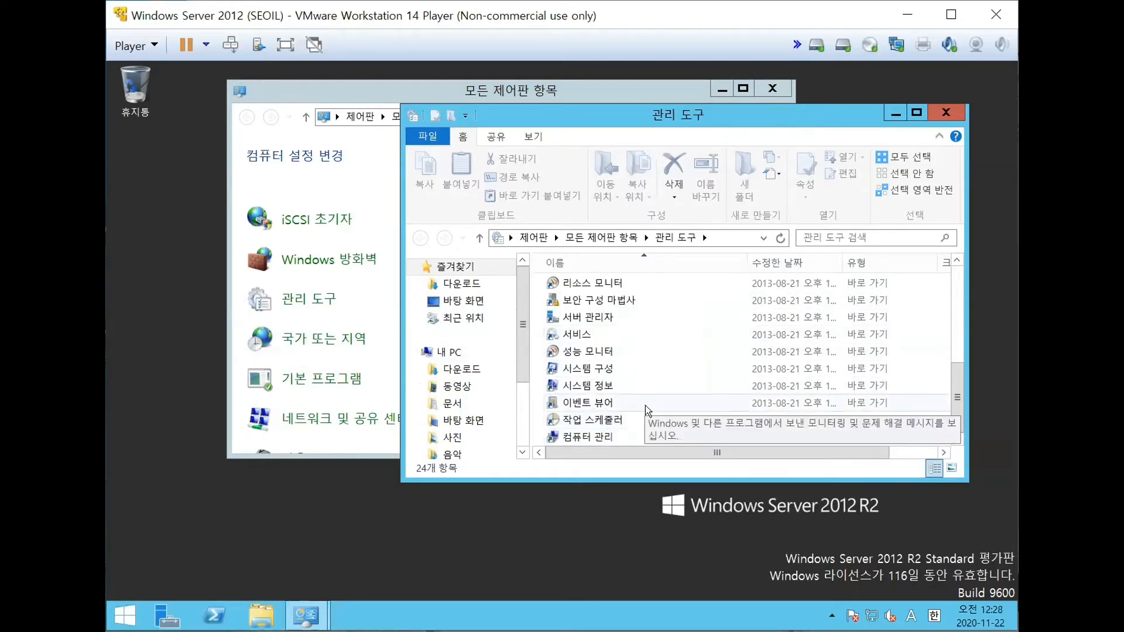
left_click(603, 437)
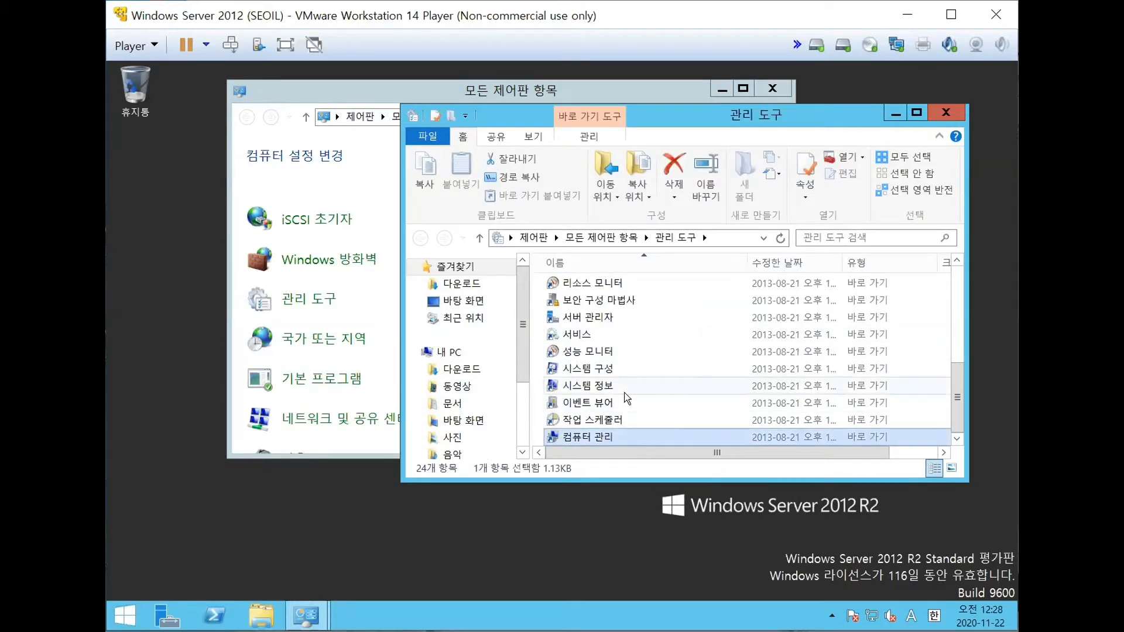
double_click(613, 440)
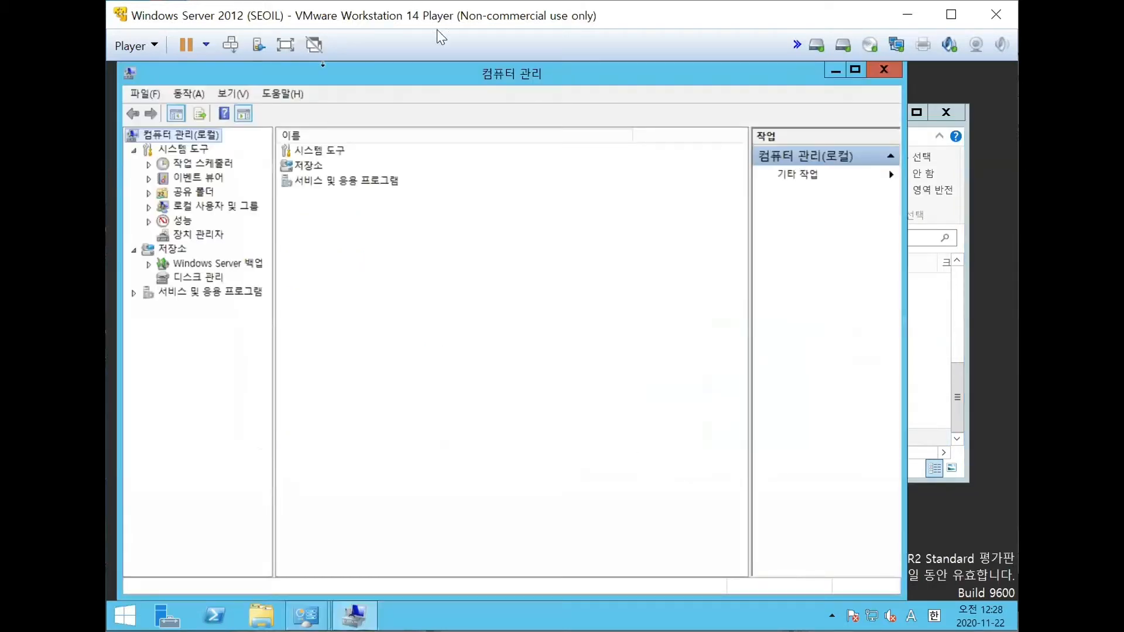
- Show the Users (사용자) list under Local Users and Groups (로컬 사용자 및 그룹)
left_click_drag(469, 79, 546, 82)
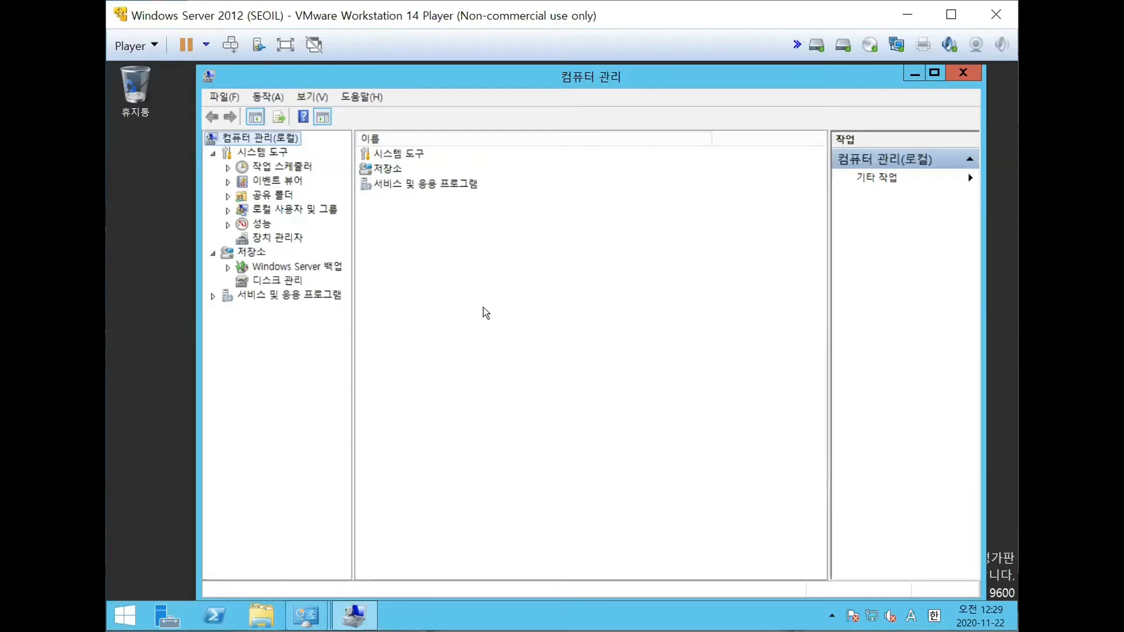
left_click(229, 211)
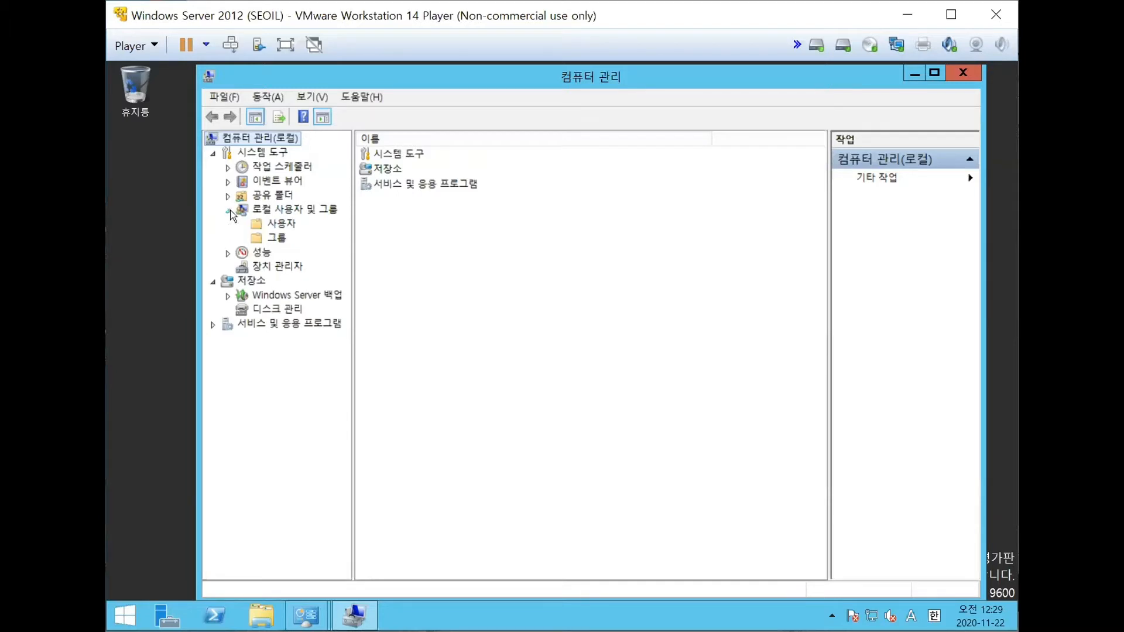
left_click(278, 226)
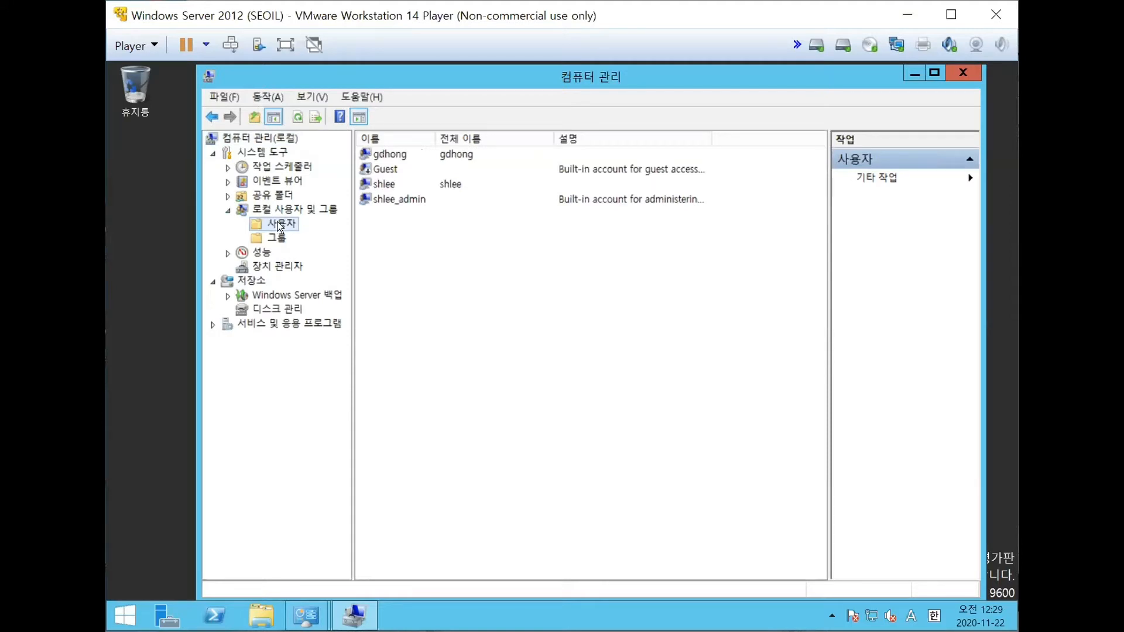
- Open the built-in administrator account's name for renaming and accept it with the existing name
right_click(399, 201)
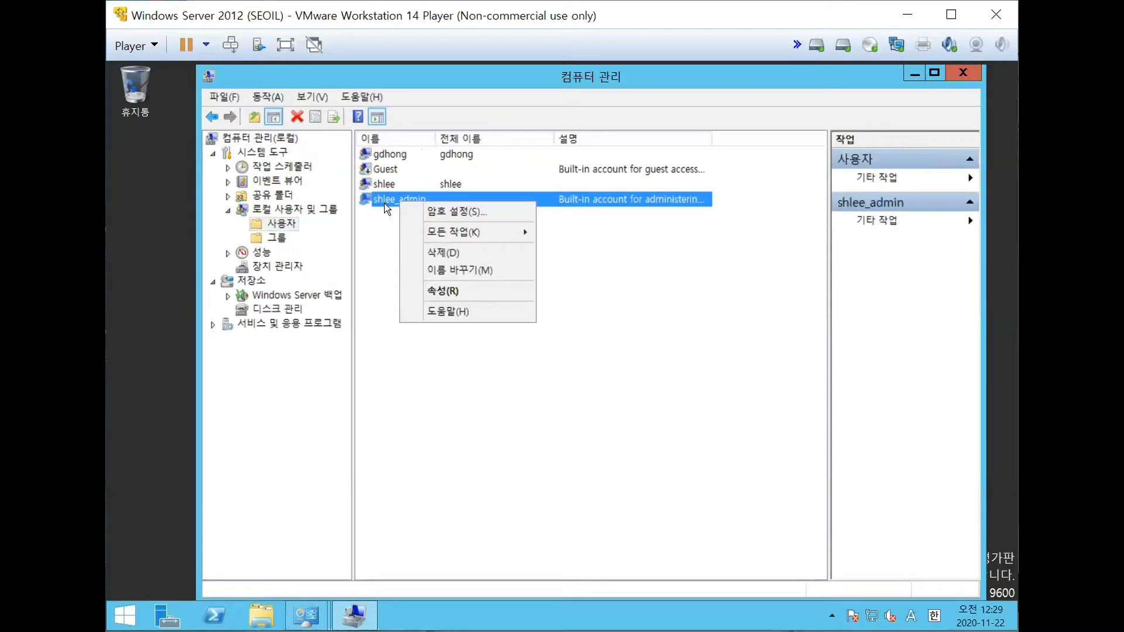
left_click(379, 255)
left_click(422, 206)
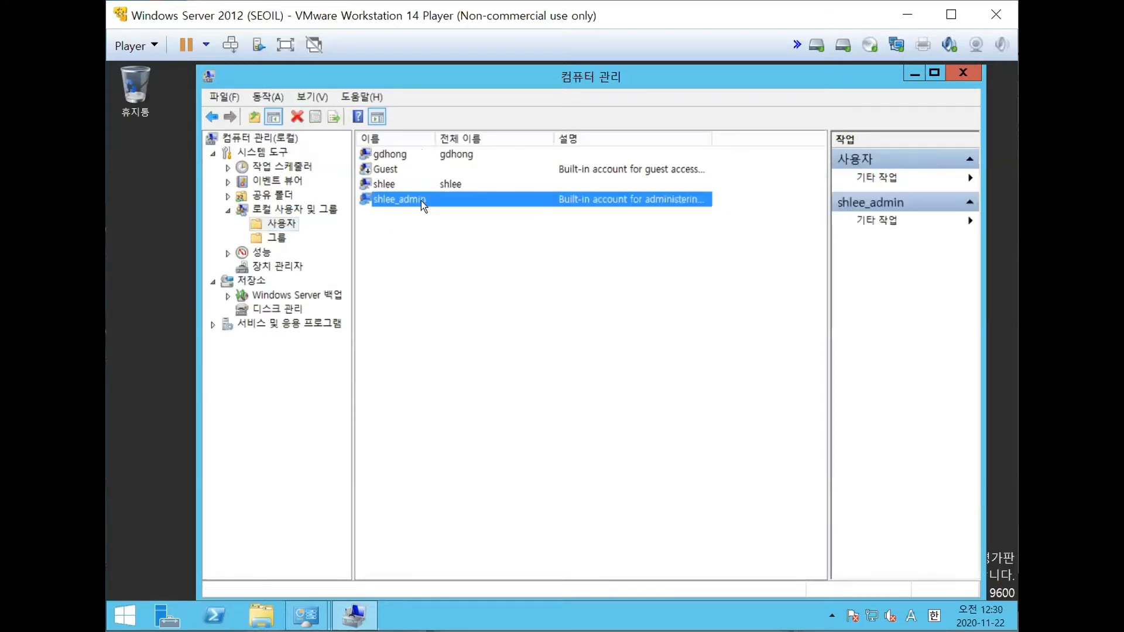
right_click(423, 205)
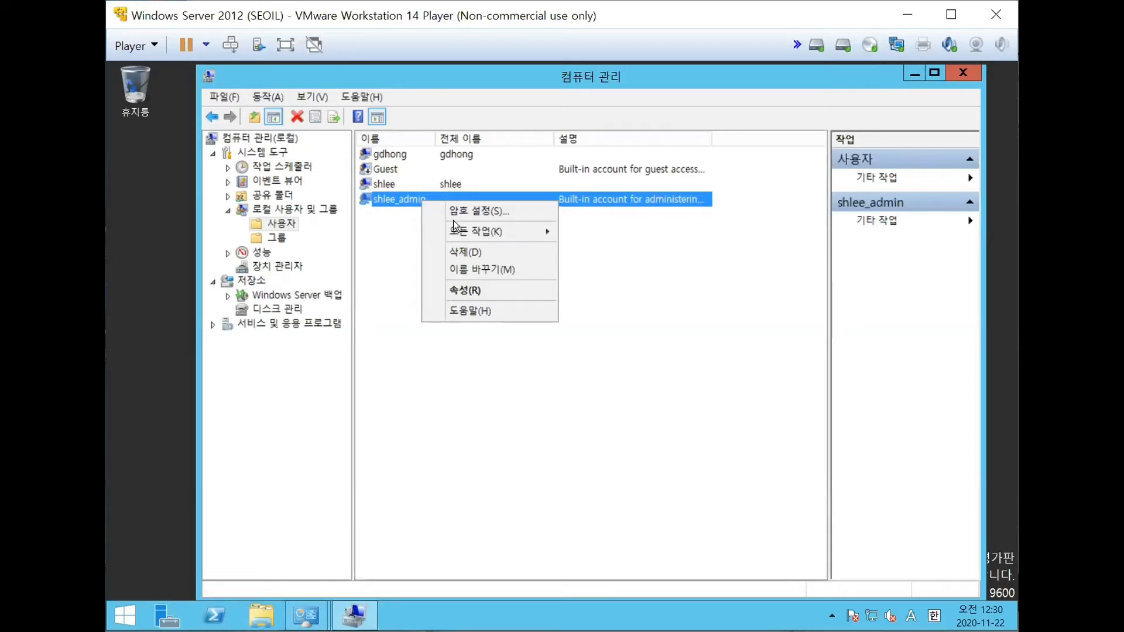
left_click(512, 271)
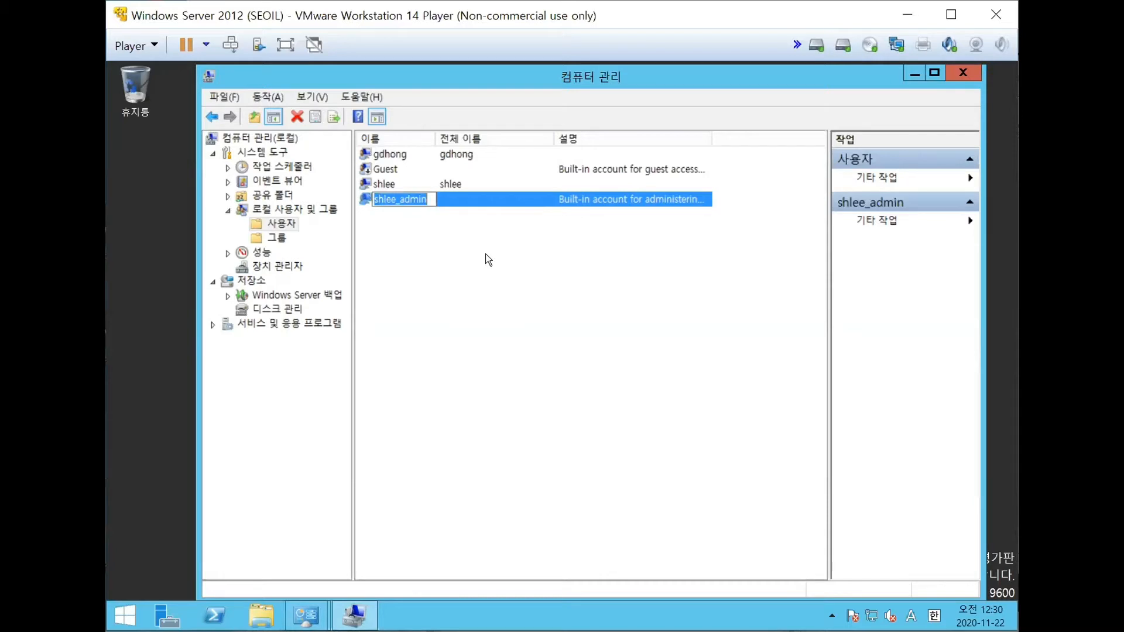
key("Return")
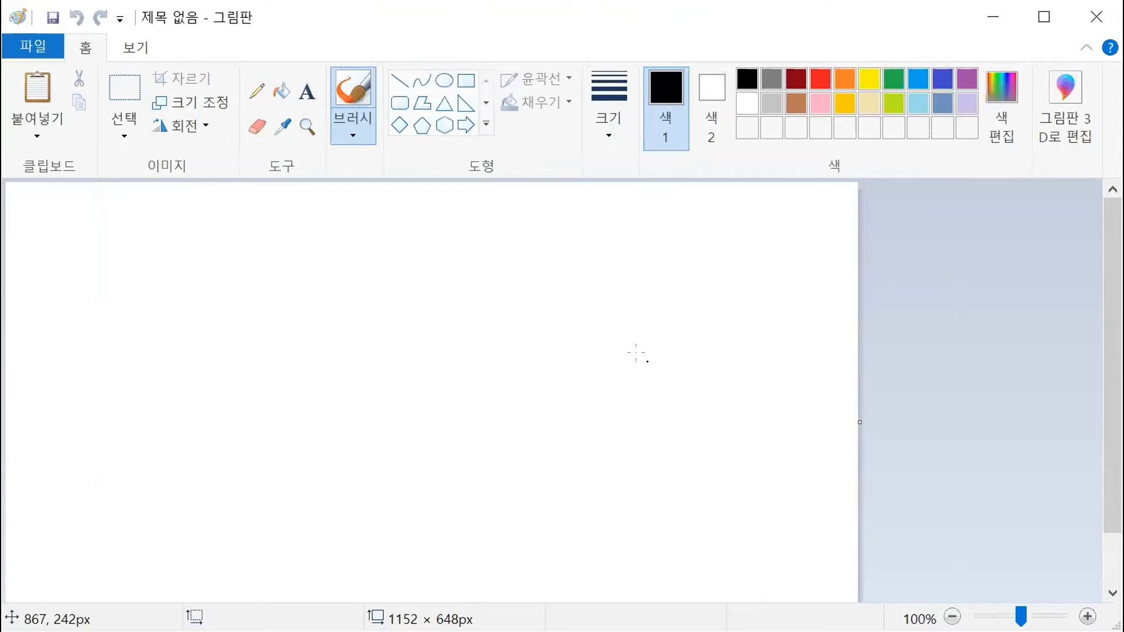
- Switch to Paint and paste the captured screenshot of the virtual machine onto the blank canvas
left_click(450, 321)
key("ctrl+z")
key("ctrl+v")
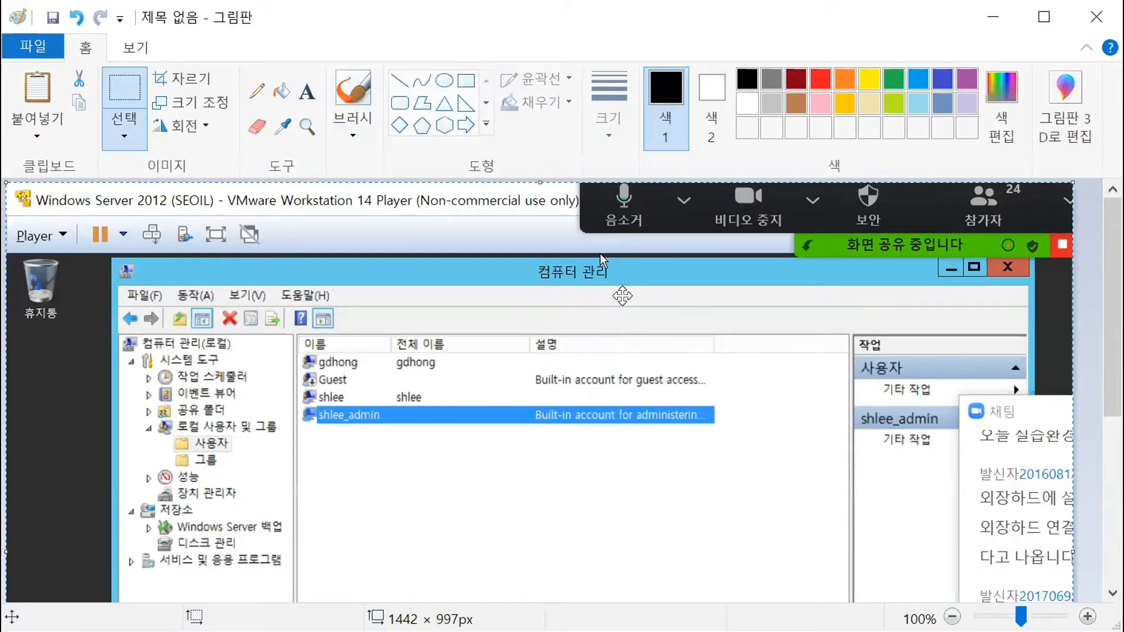
scroll(631, 304, "down", 1)
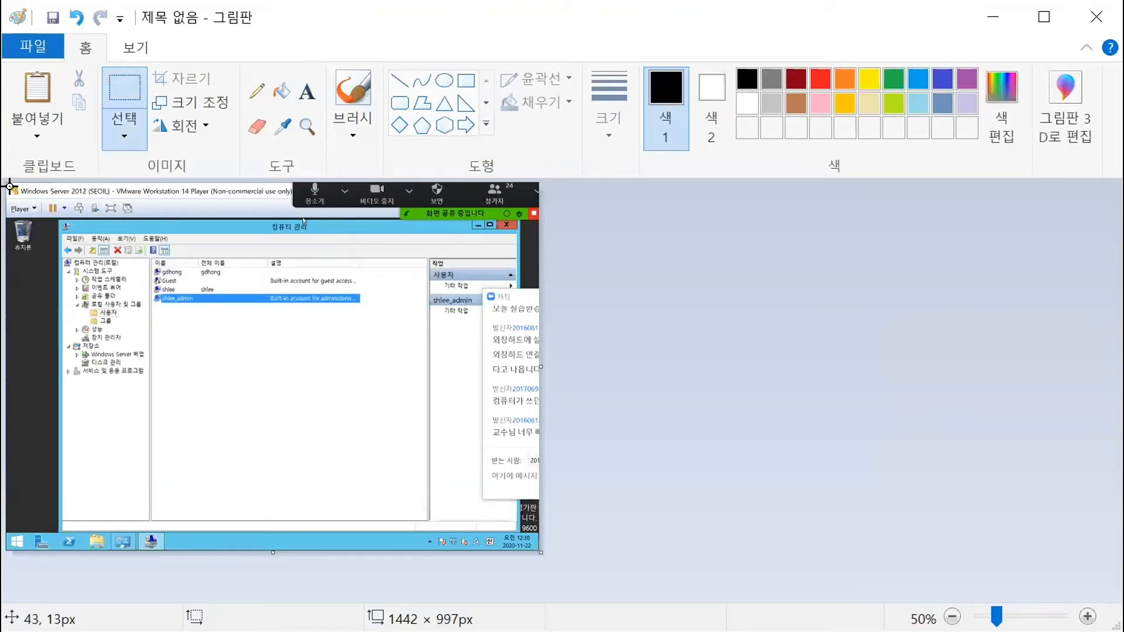
- Crop the pasted screenshot to the virtual machine window, about 1441 × 996 px
left_click_drag(7, 183, 191, 312)
mouse_move(285, 352)
left_mouse_down()
mouse_move(536, 498)
mouse_move(536, 548)
left_mouse_up()
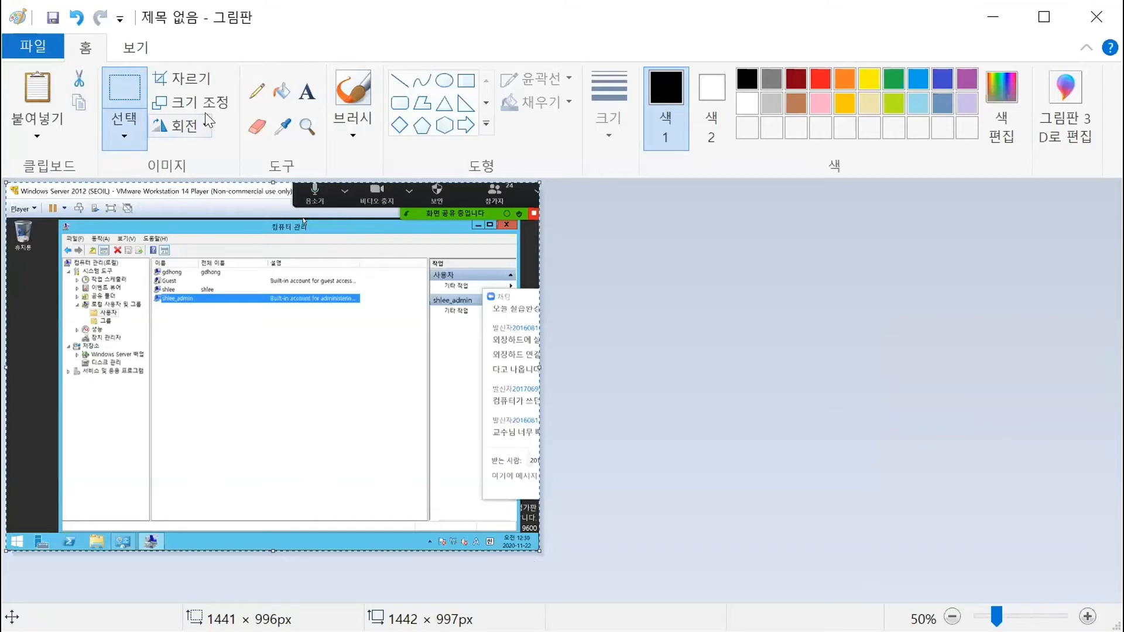
left_click(198, 82)
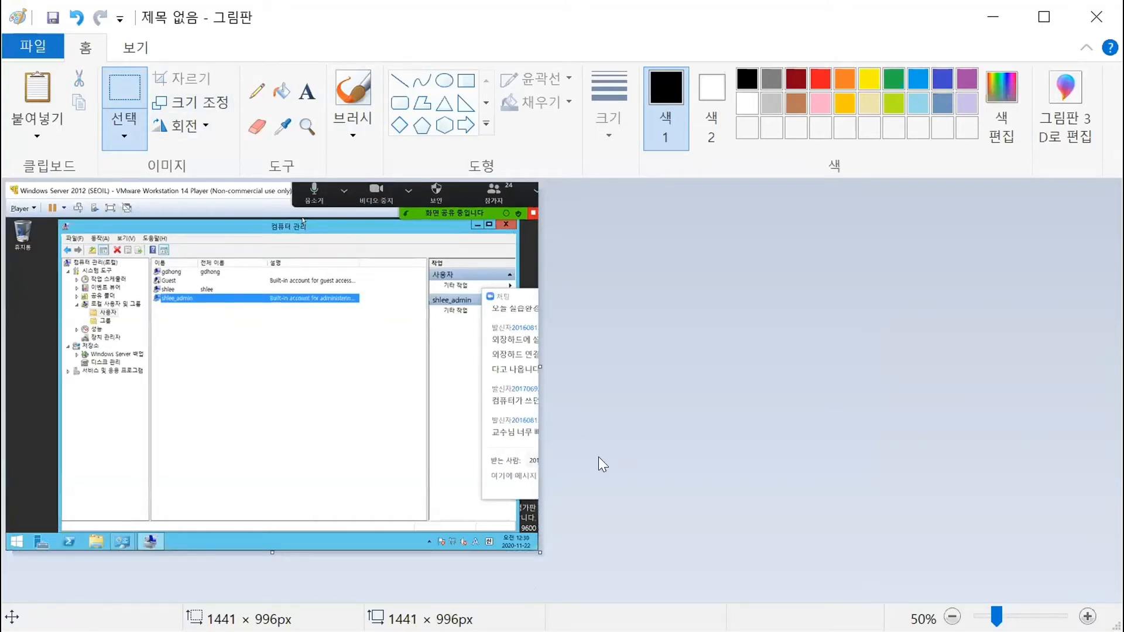
- Copy the entire cropped screenshot into a blank Word document and close Paint
key("ctrl+a")
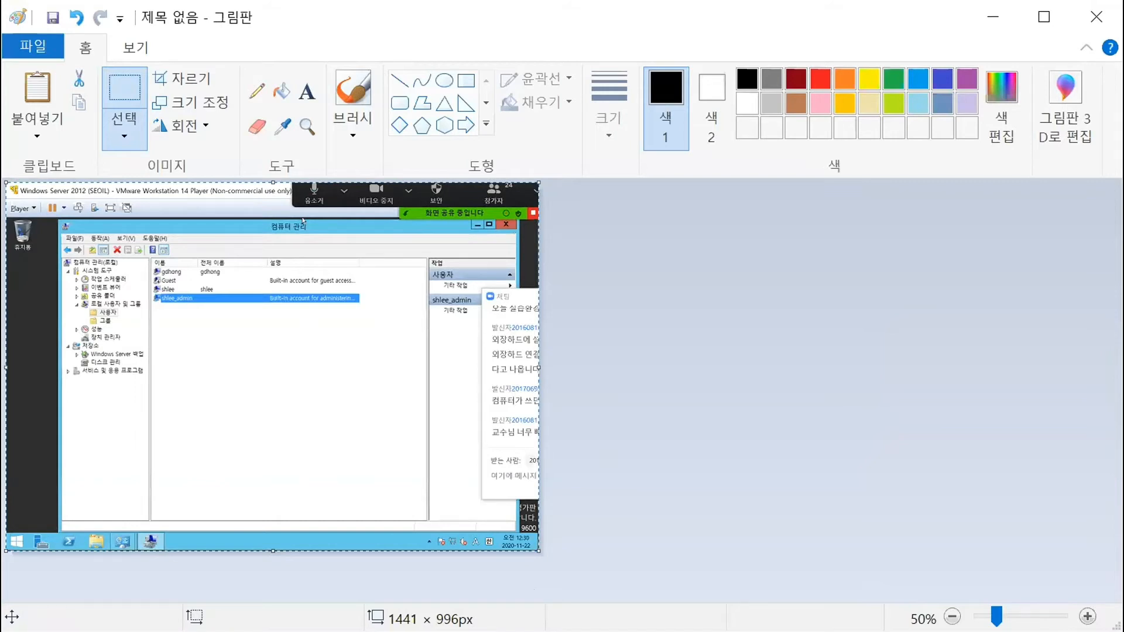
key("alt+Tab")
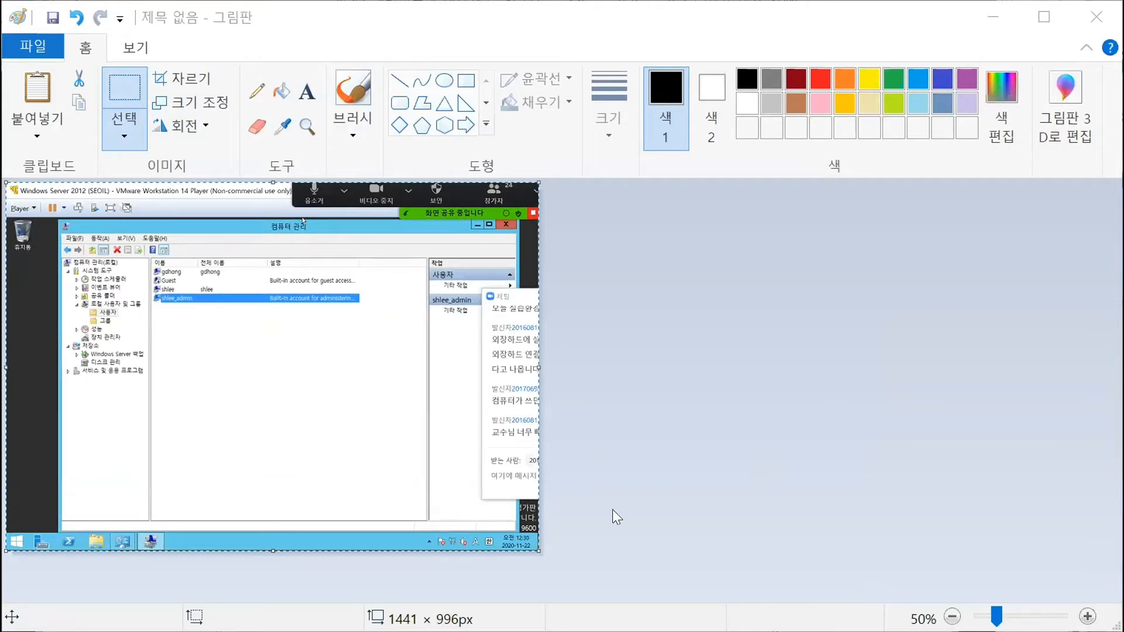
left_click(179, 239)
key("alt+Tab")
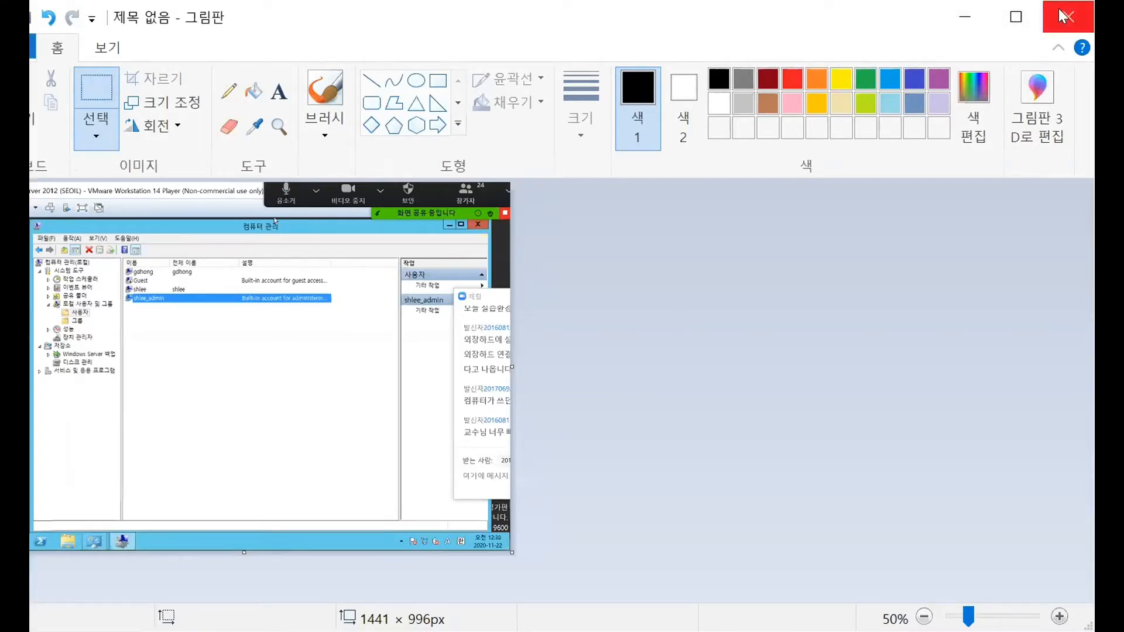
left_click(1063, 17)
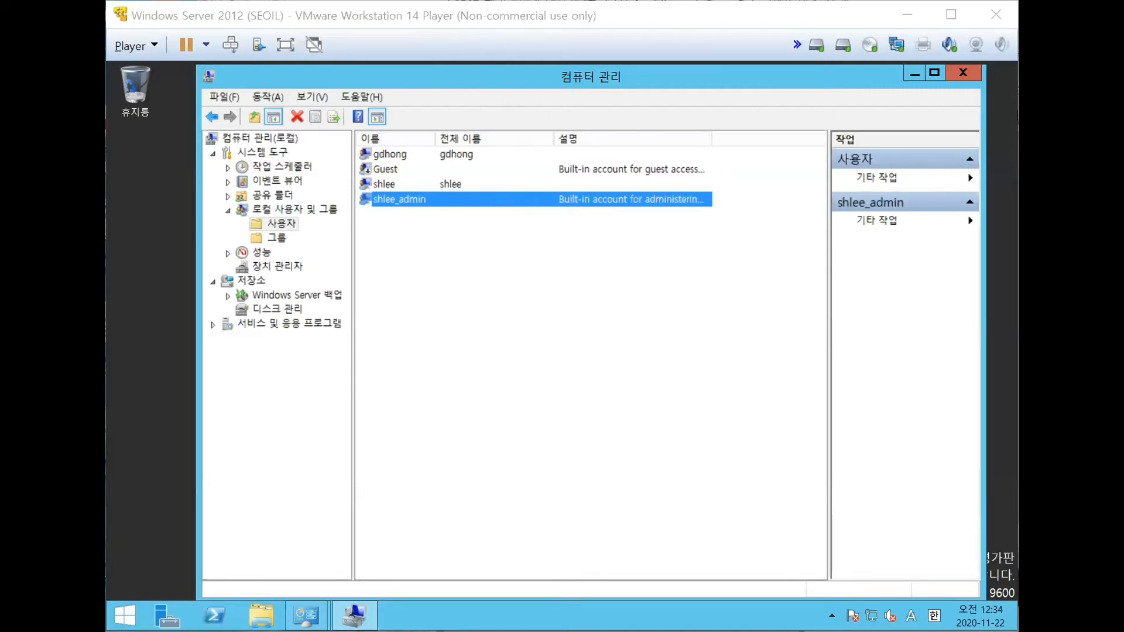
- Switch to PowerPoint to view the account management (계정 관리) slide and return to the Word document
left_click(609, 2)
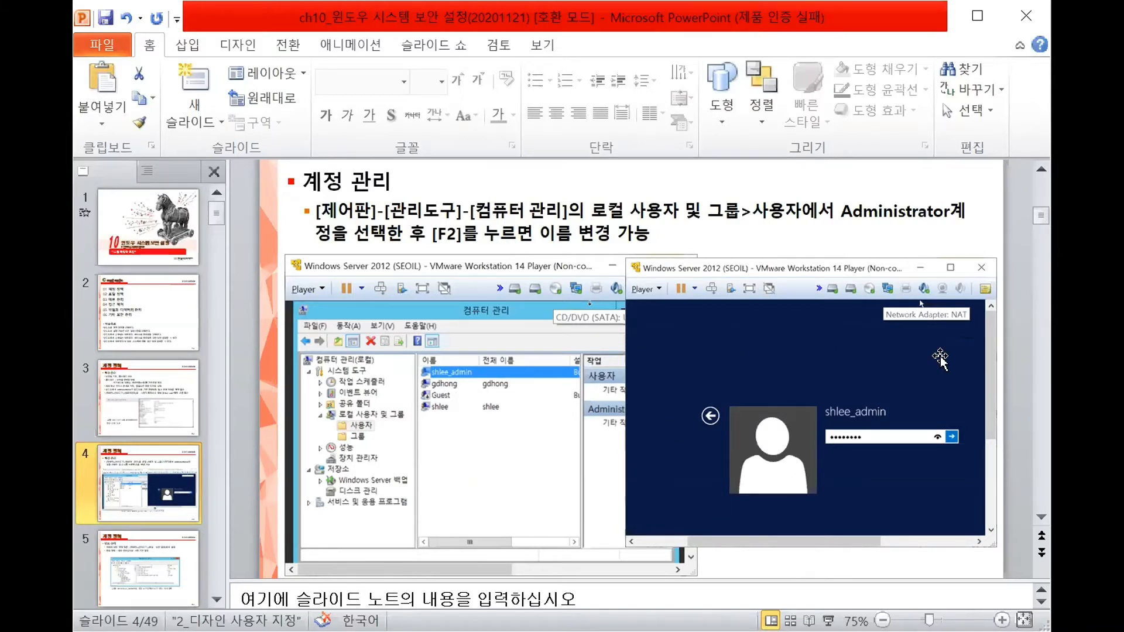
left_click(820, 358)
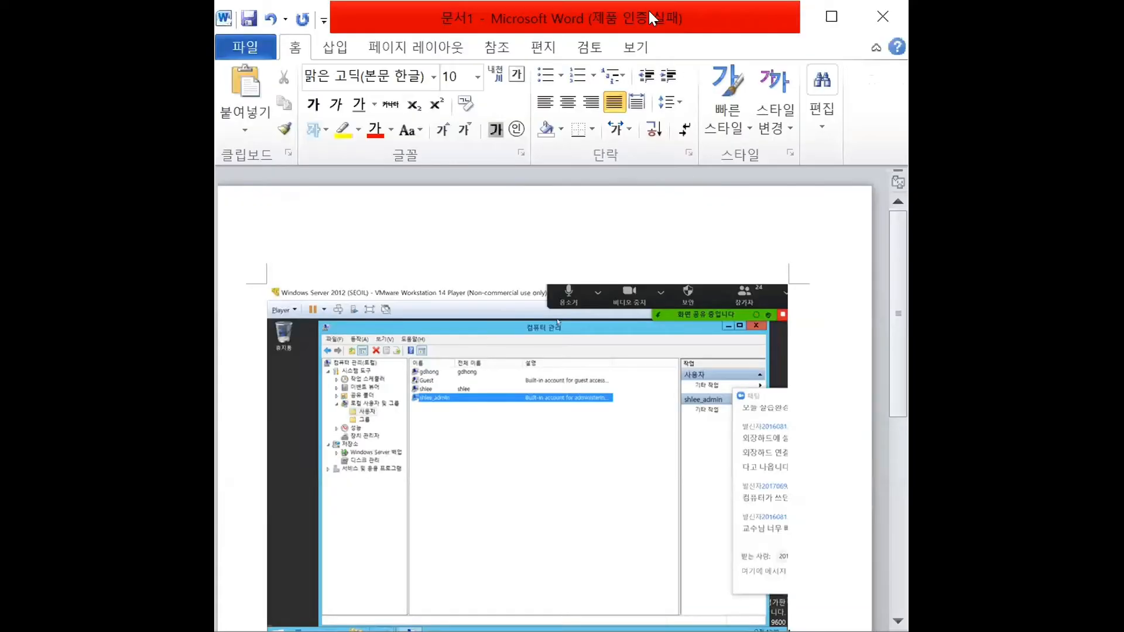
double_click(650, 12)
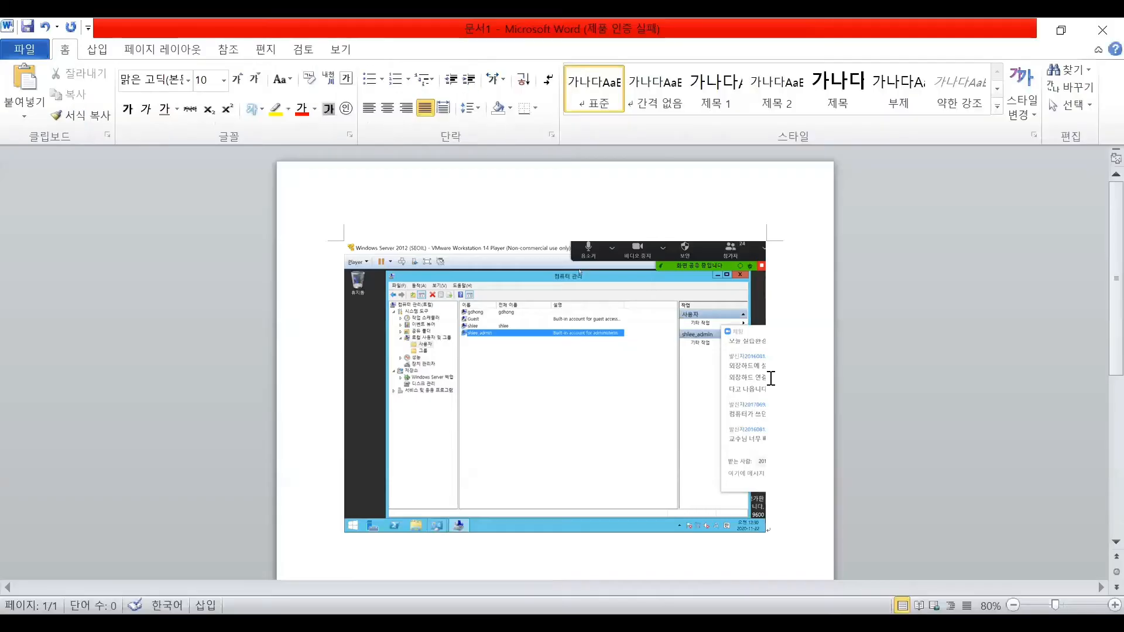
- Paste the captured sign-in screen image on a new line below the users list screenshot in the document
scroll(771, 382, "down", 3)
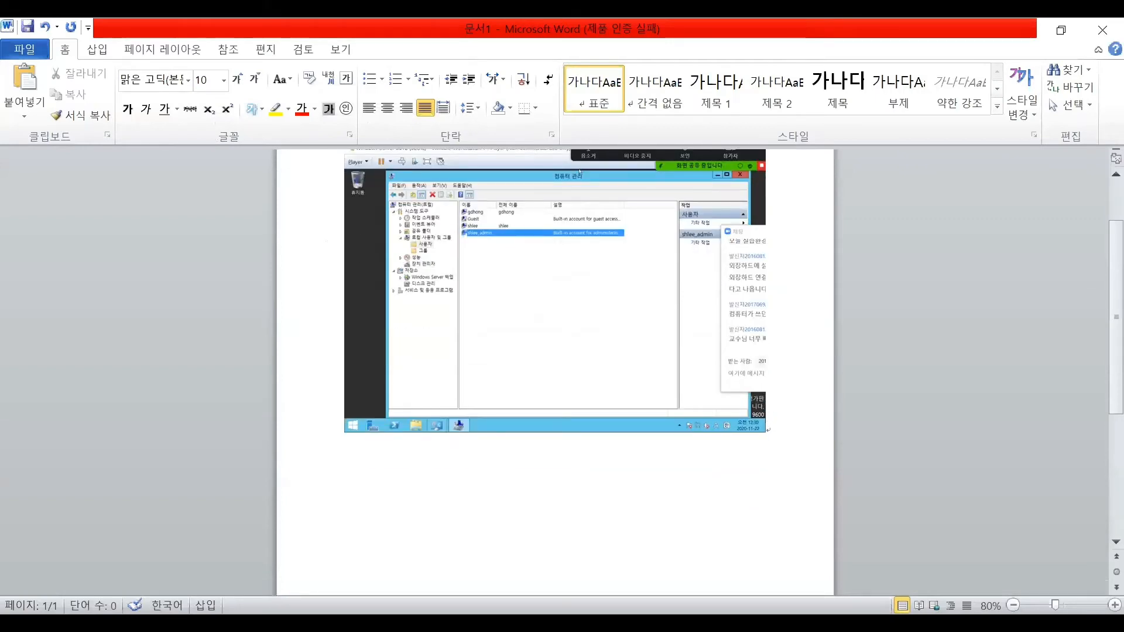
key("Return")
key("ctrl+v")
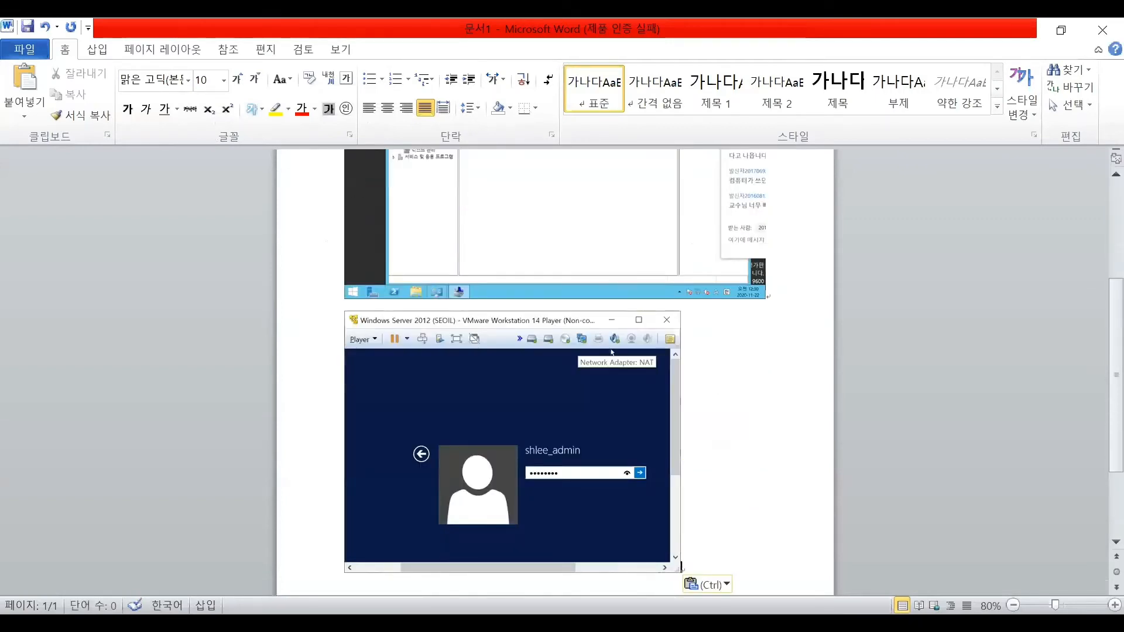
double_click(457, 31)
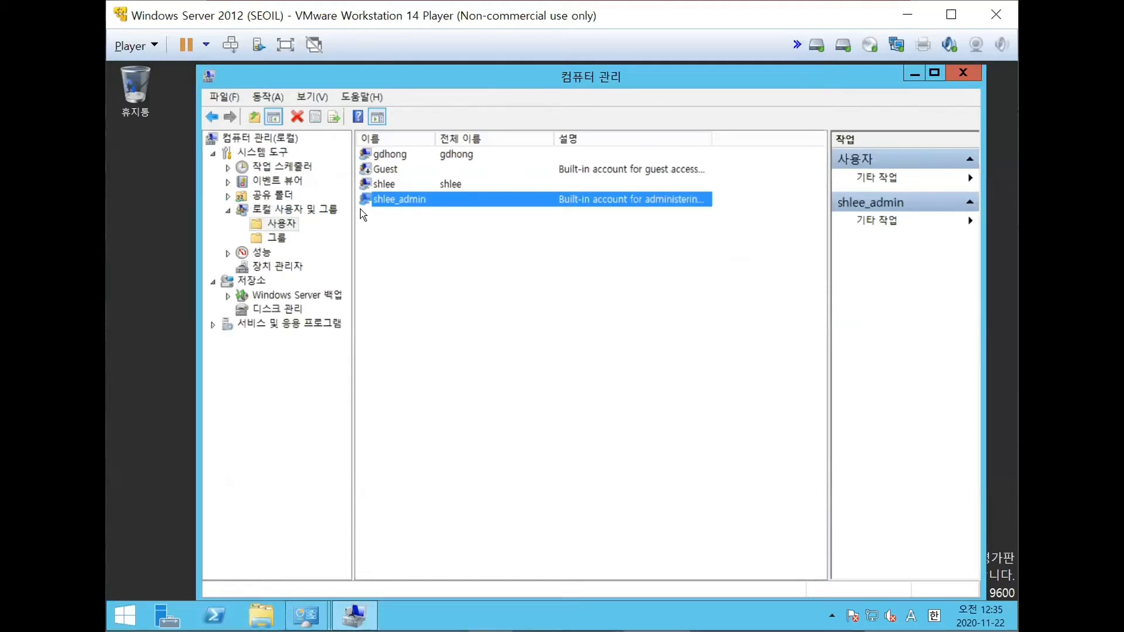
- Close Computer Management (컴퓨터 관리) in the Windows Server 2012 virtual machine and open Local Security Policy (로컬 보안 정책) from the administrative tools
left_click(963, 72)
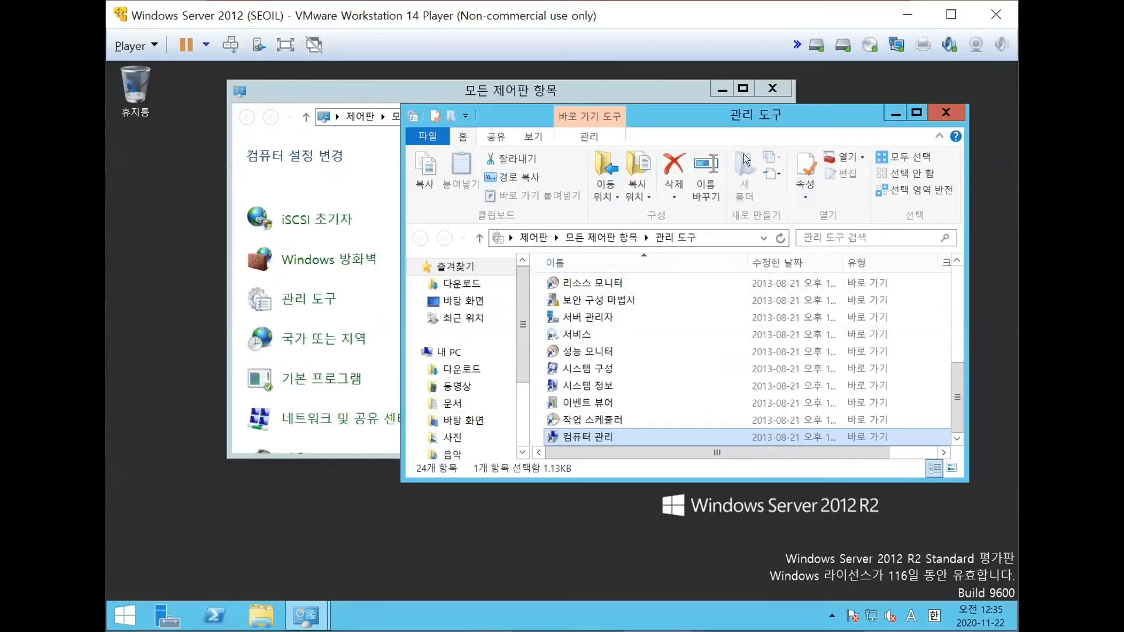
left_click_drag(667, 115, 637, 97)
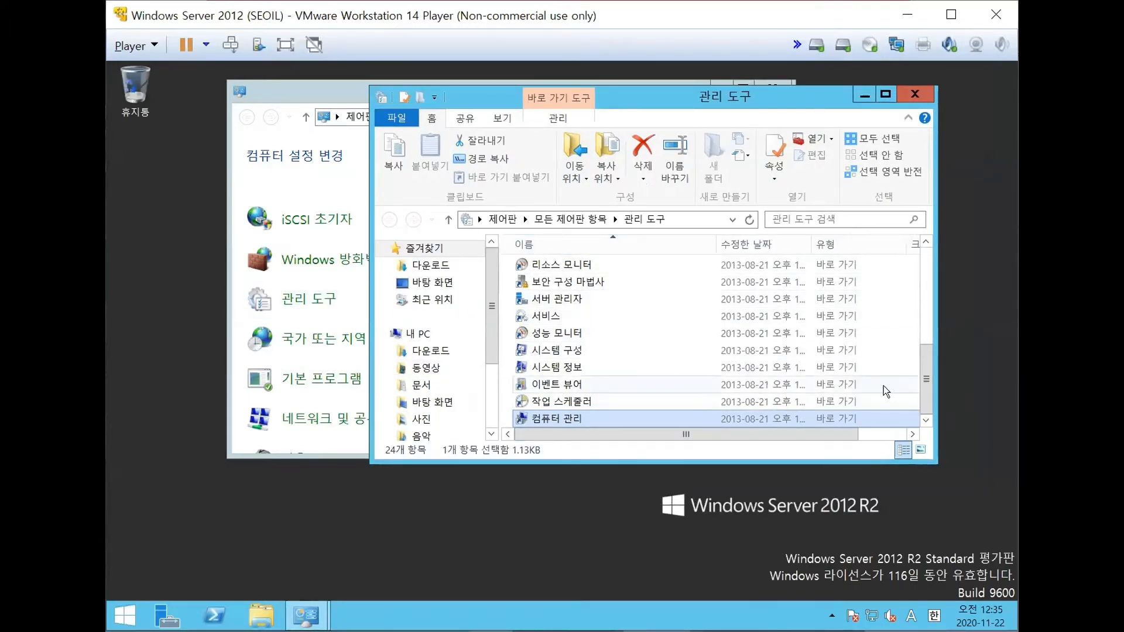
left_click_drag(929, 389, 923, 344)
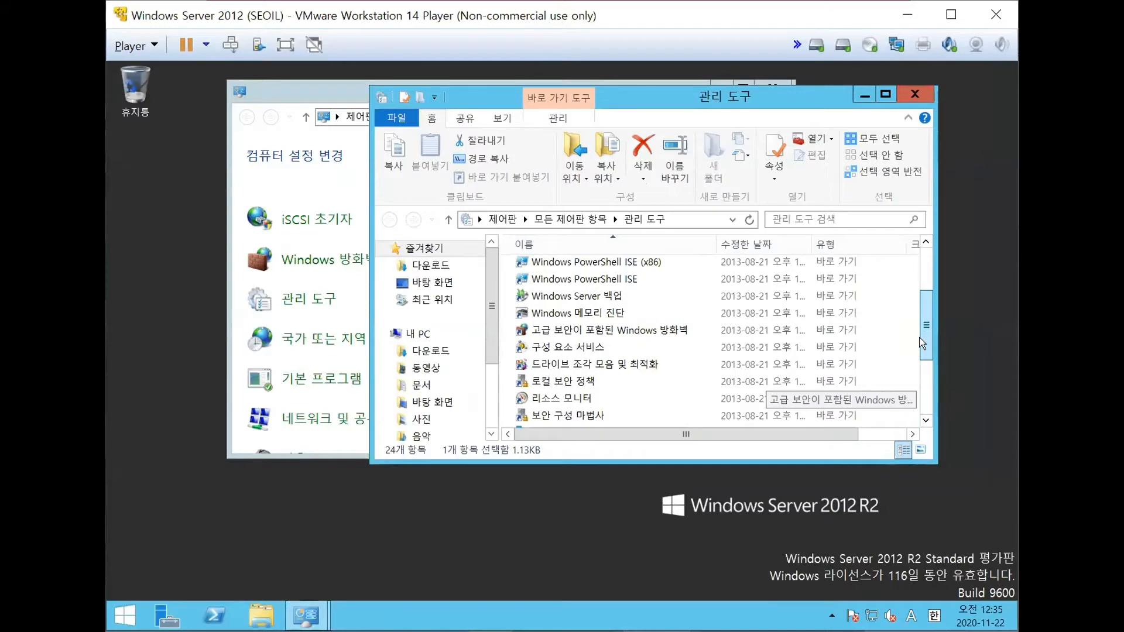
left_click(591, 381)
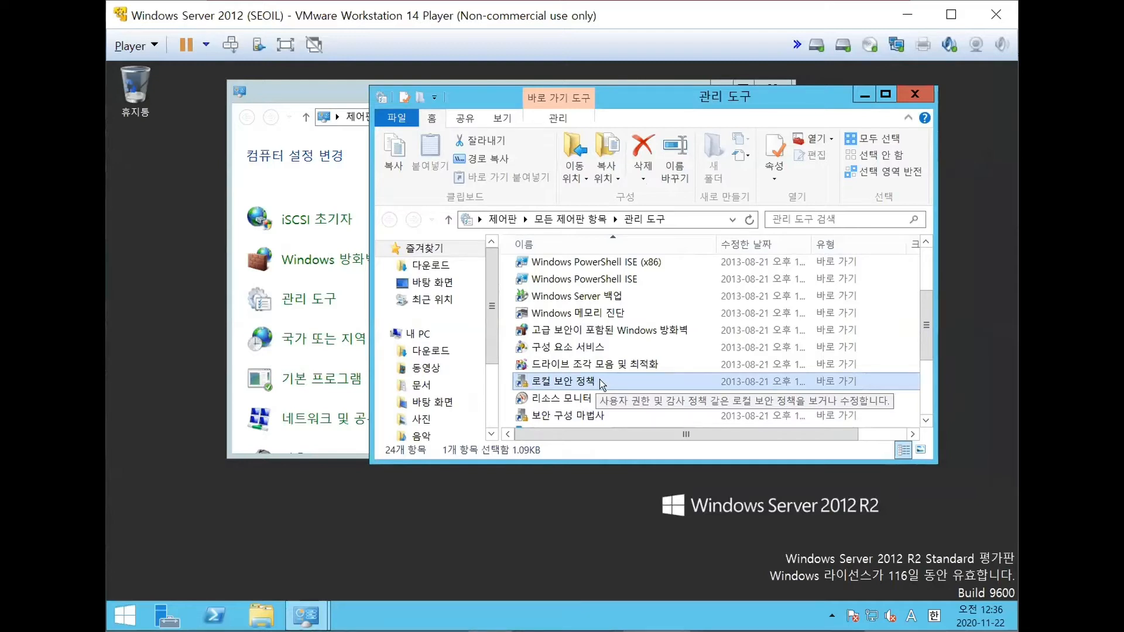
left_click(600, 379)
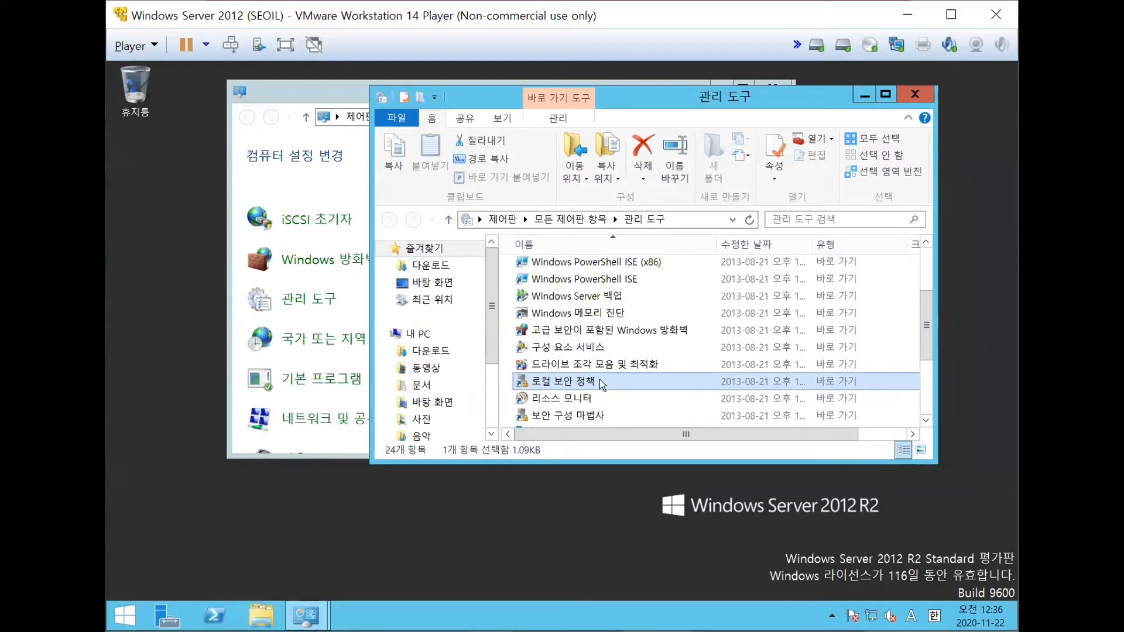
left_click(600, 379)
left_click(625, 375)
double_click(621, 379)
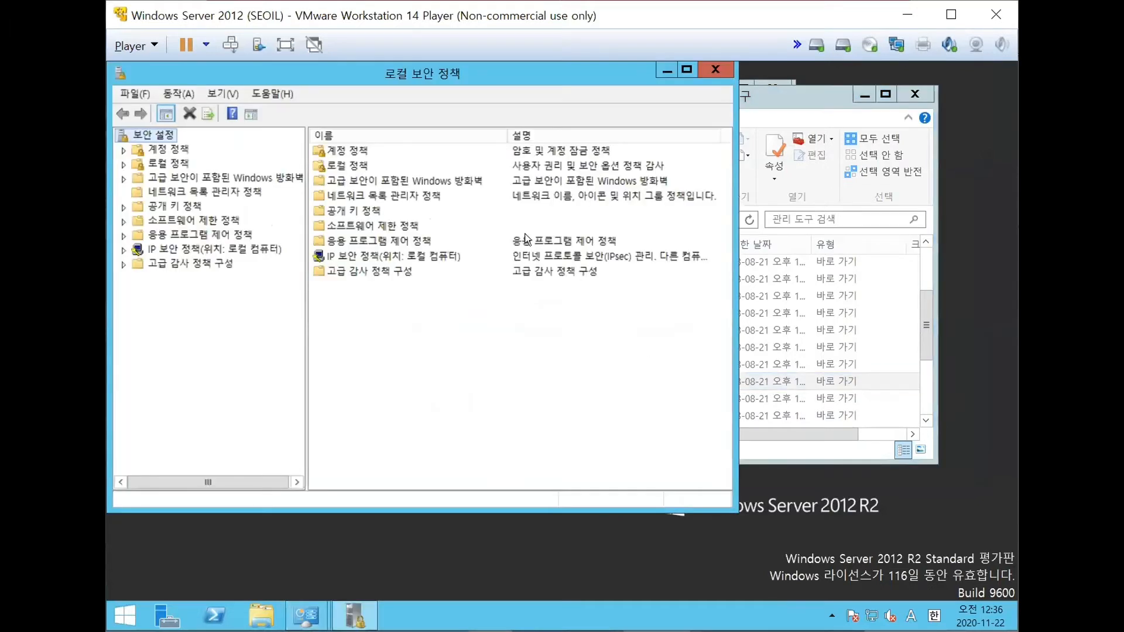
- Display the password policy (암호 정책) settings under account policies (계정 정책)
left_click_drag(429, 75, 521, 84)
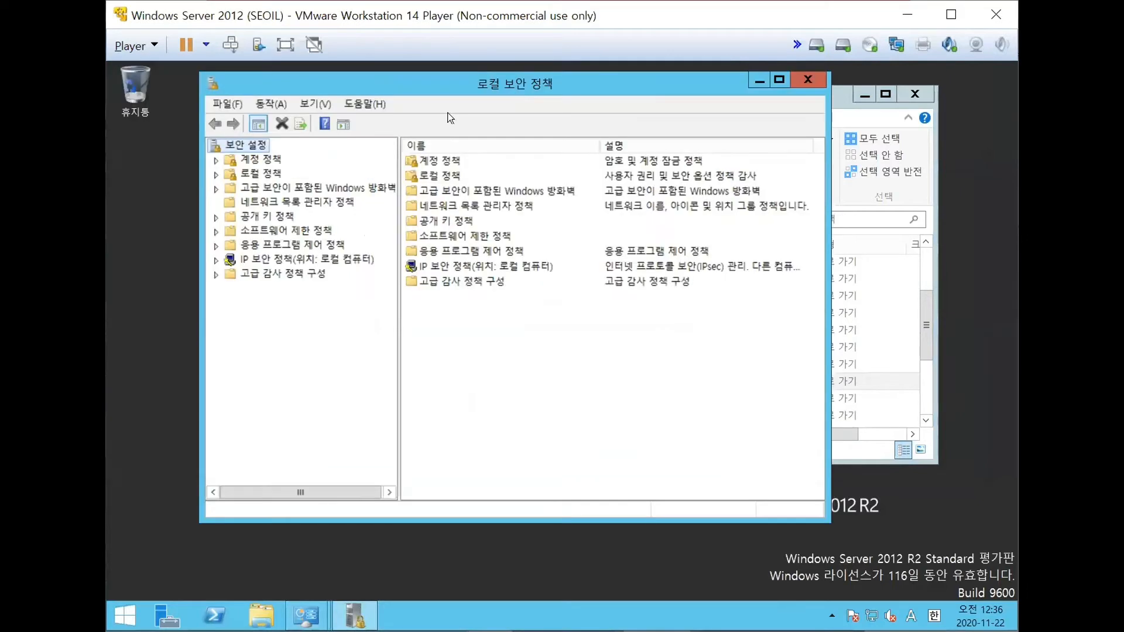
left_click(218, 159)
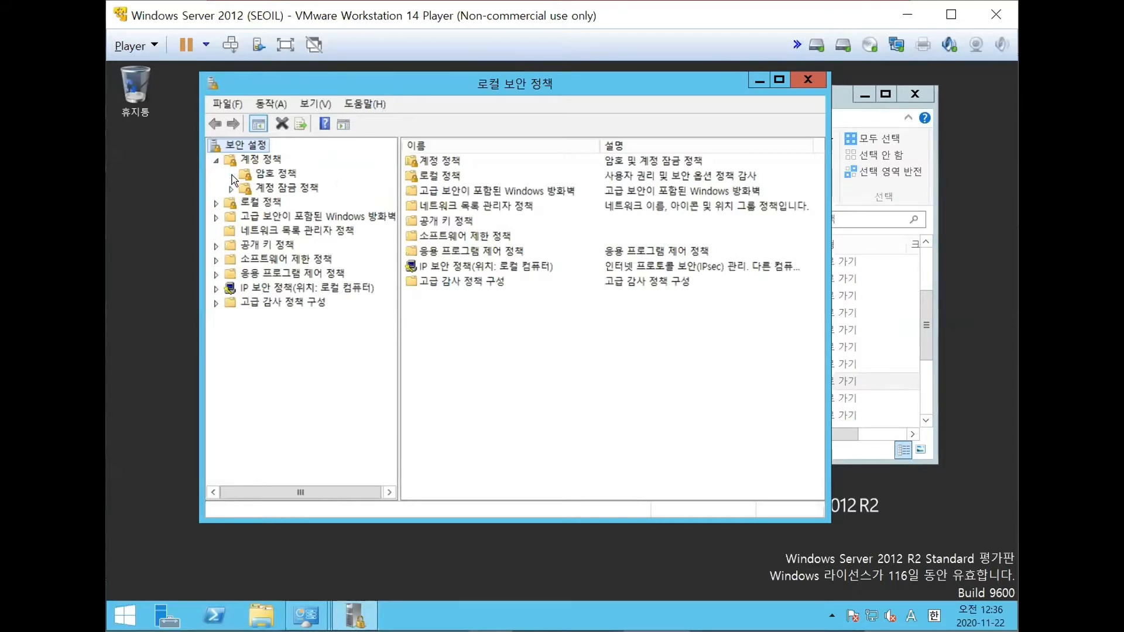
left_click(262, 175)
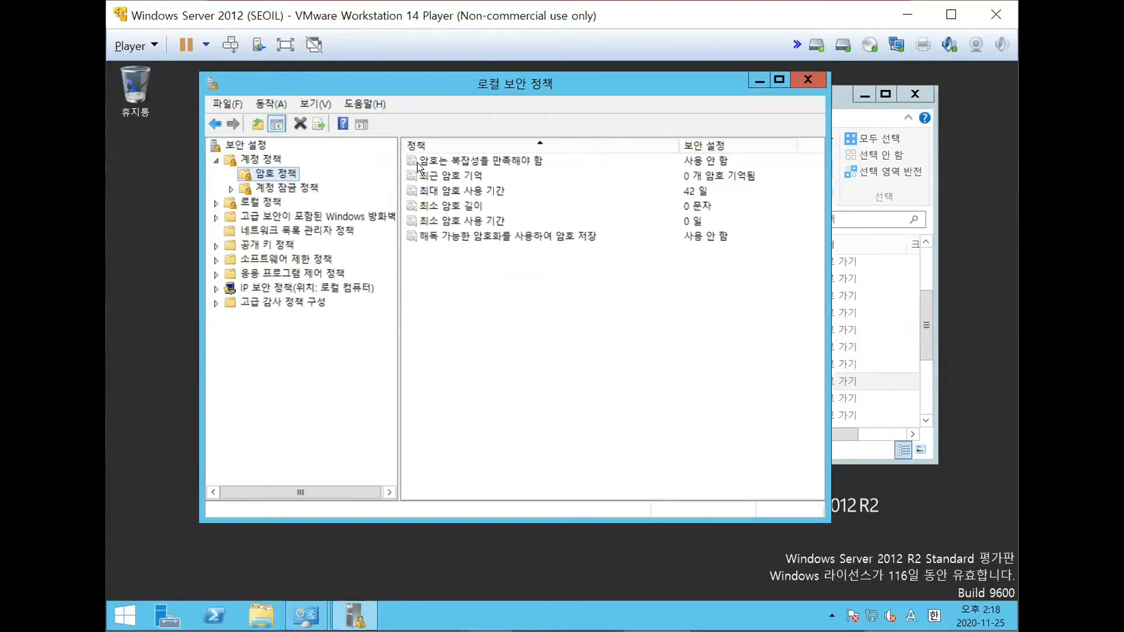
- Enable the password complexity requirement (암호는 복잡성을 만족해야 함) and apply it
left_click(490, 160)
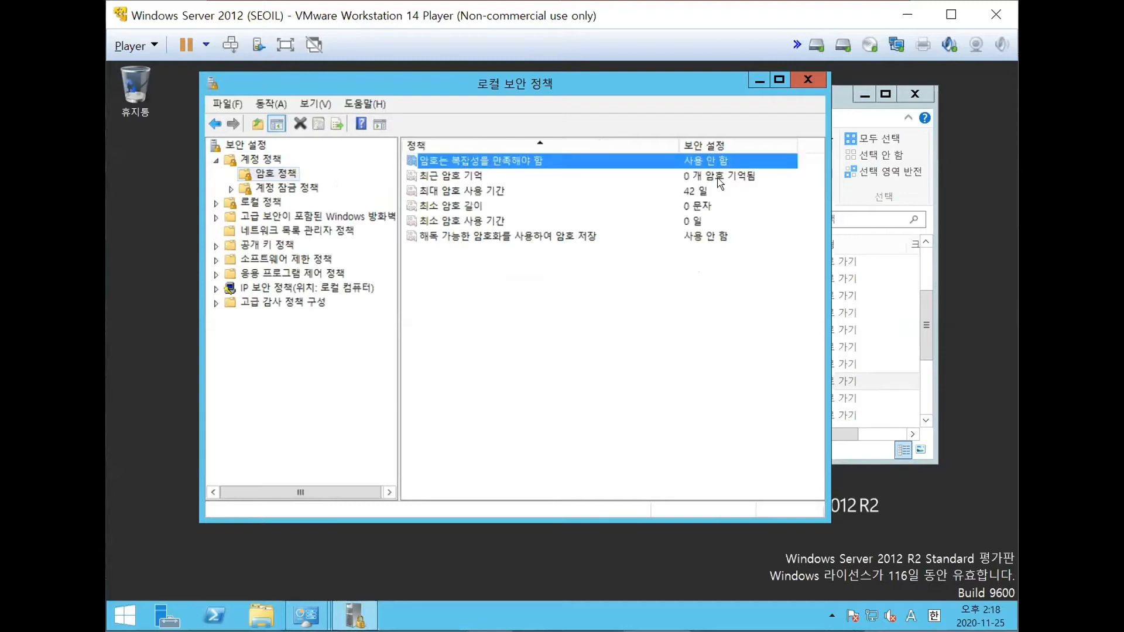
double_click(547, 161)
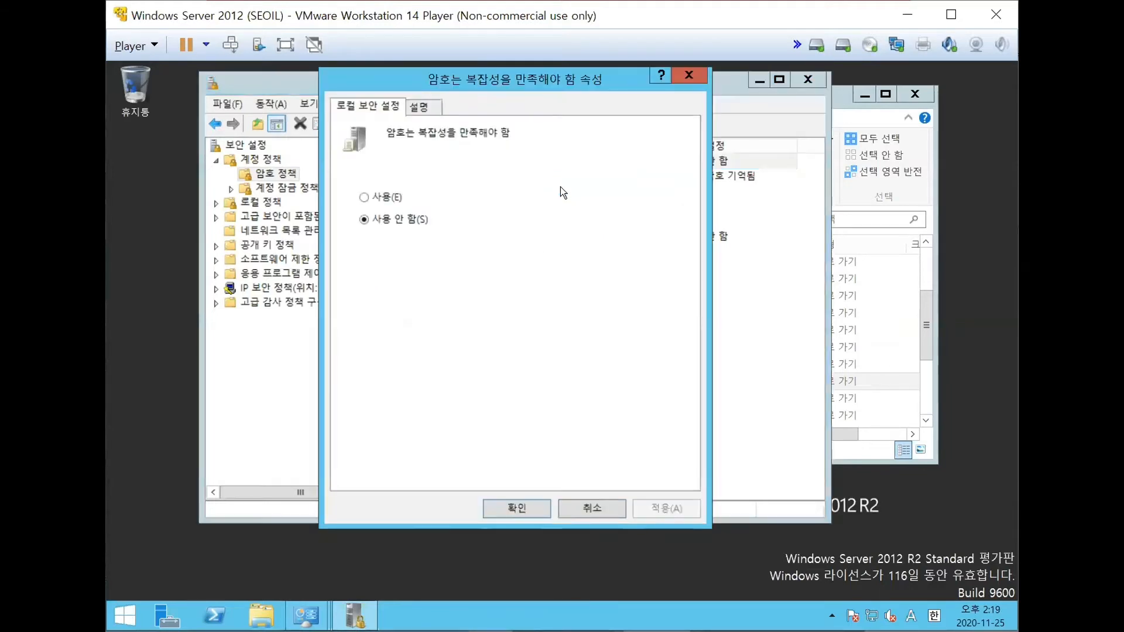
left_click(363, 197)
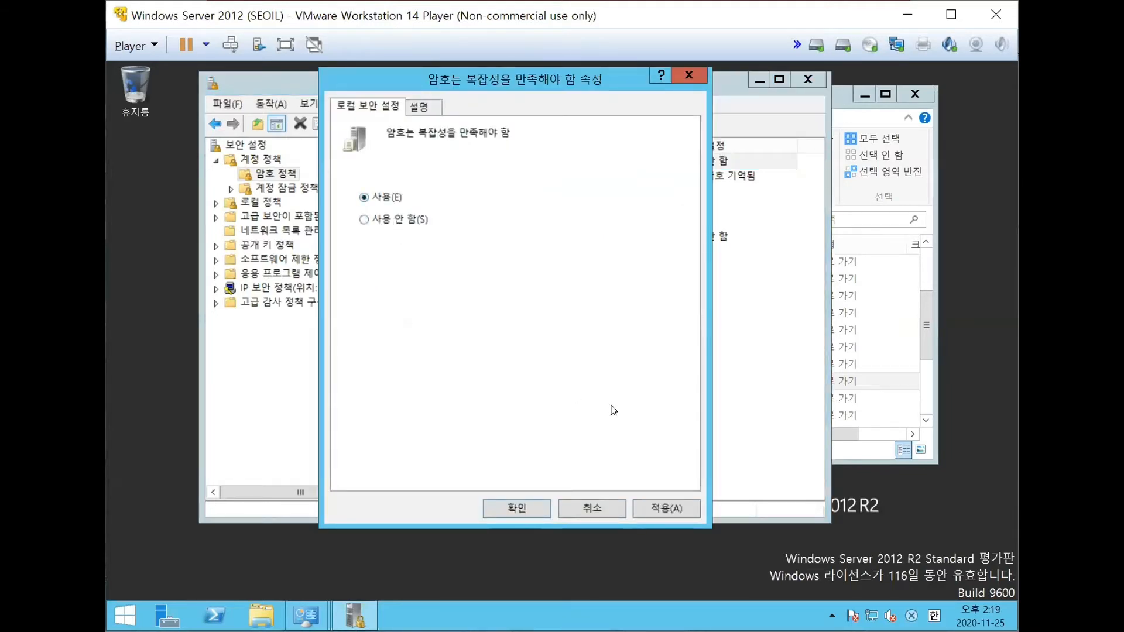
left_click(668, 506)
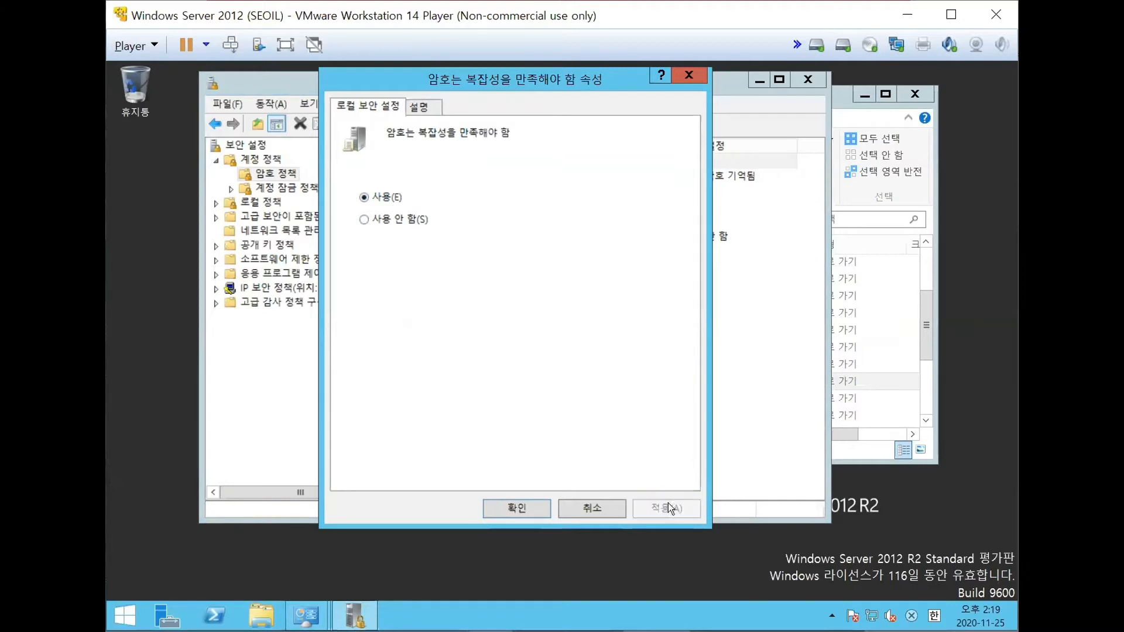
left_click(514, 508)
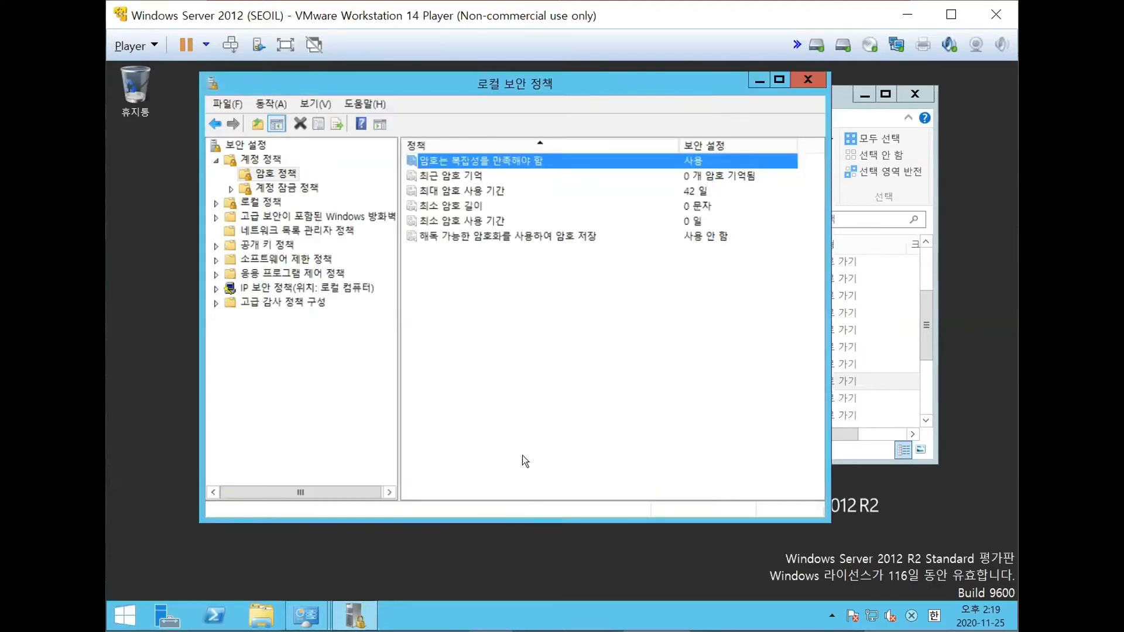
- Set the password history policy (최근 암호 기억) to remember 3 passwords and apply it
left_click(467, 180)
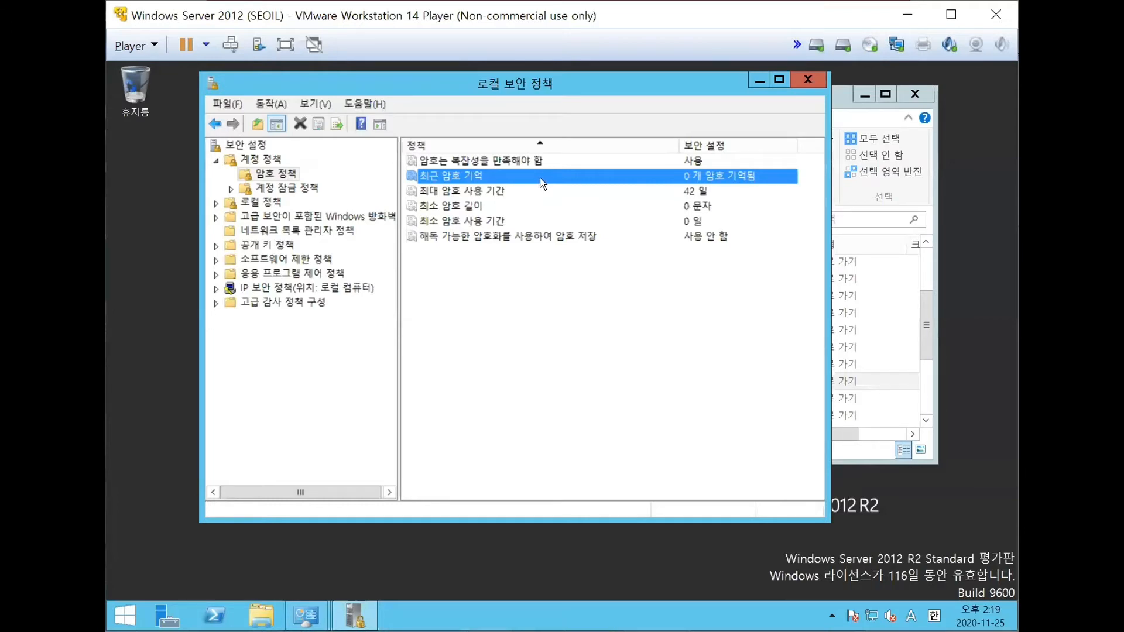
double_click(543, 184)
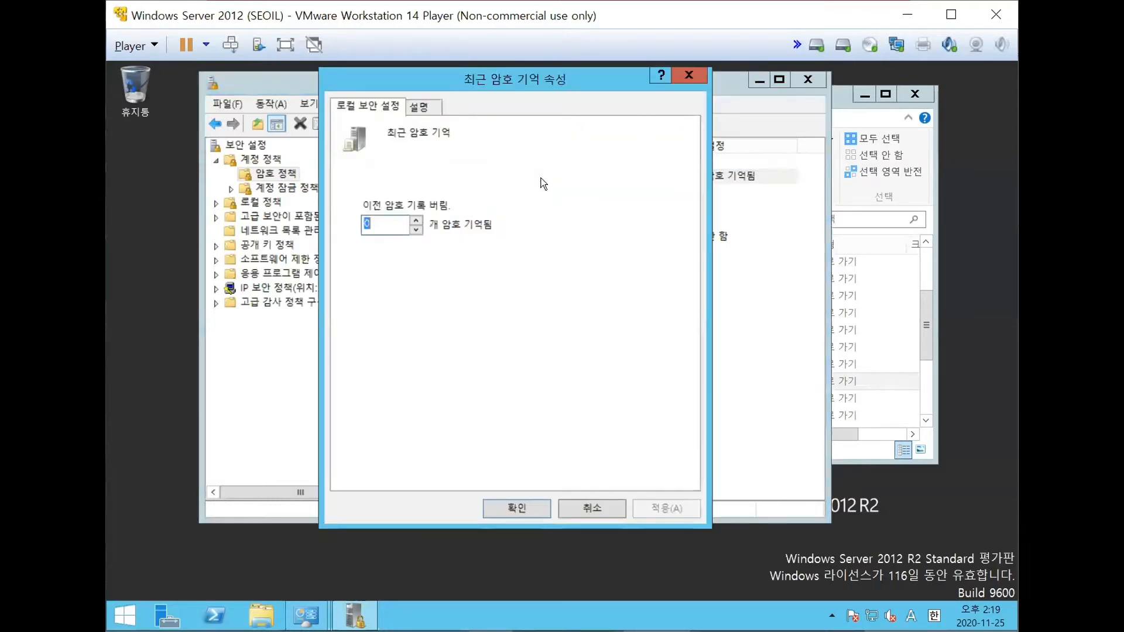
left_click(416, 221)
left_click(415, 221)
left_click(416, 221)
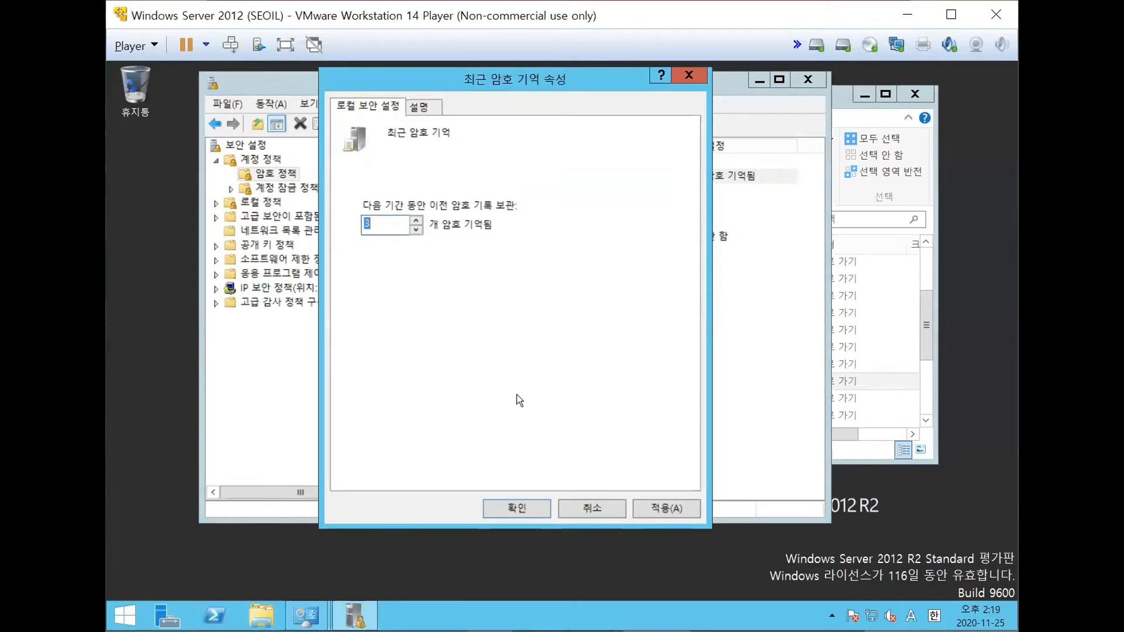
left_click(670, 510)
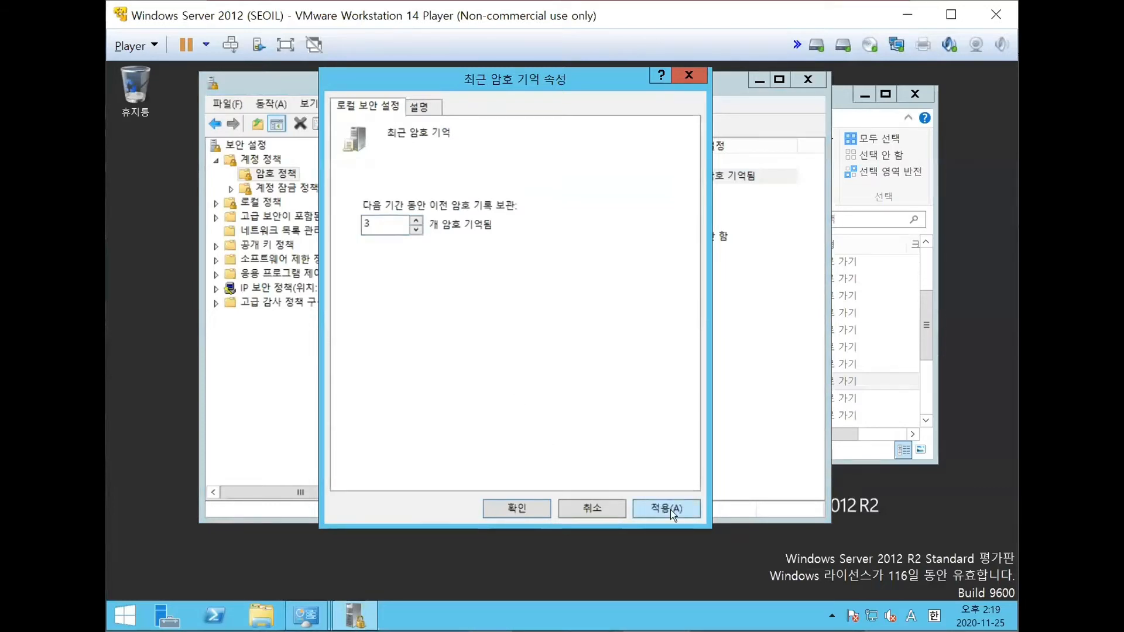
left_click(507, 505)
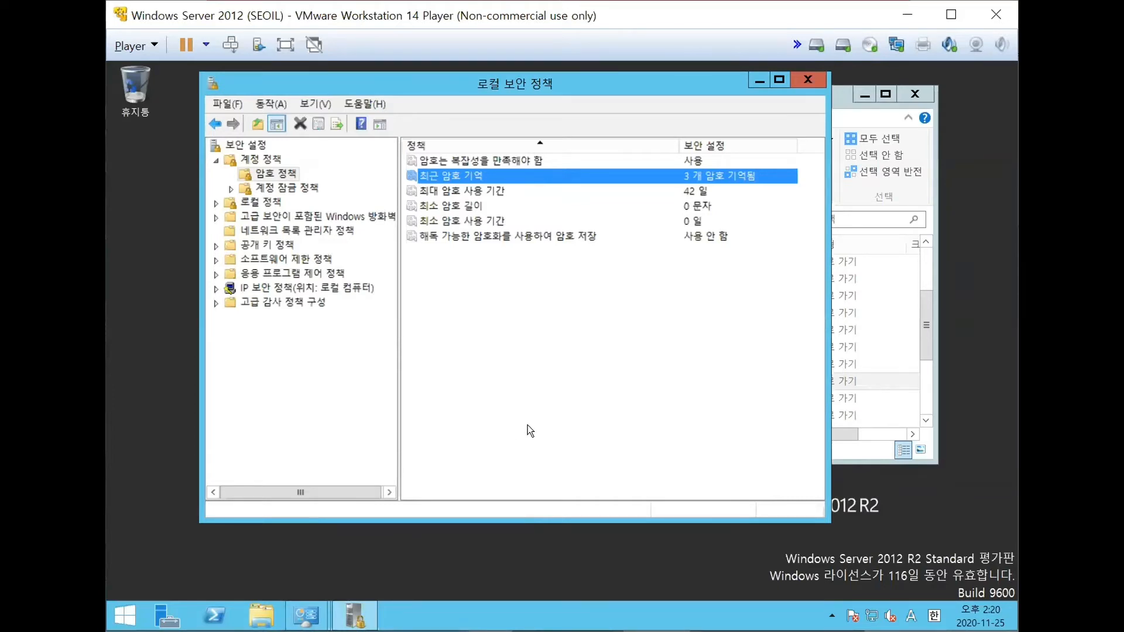
- Set the maximum password age (최대 암호 사용 기간) to 90 days and apply it
left_click(499, 191)
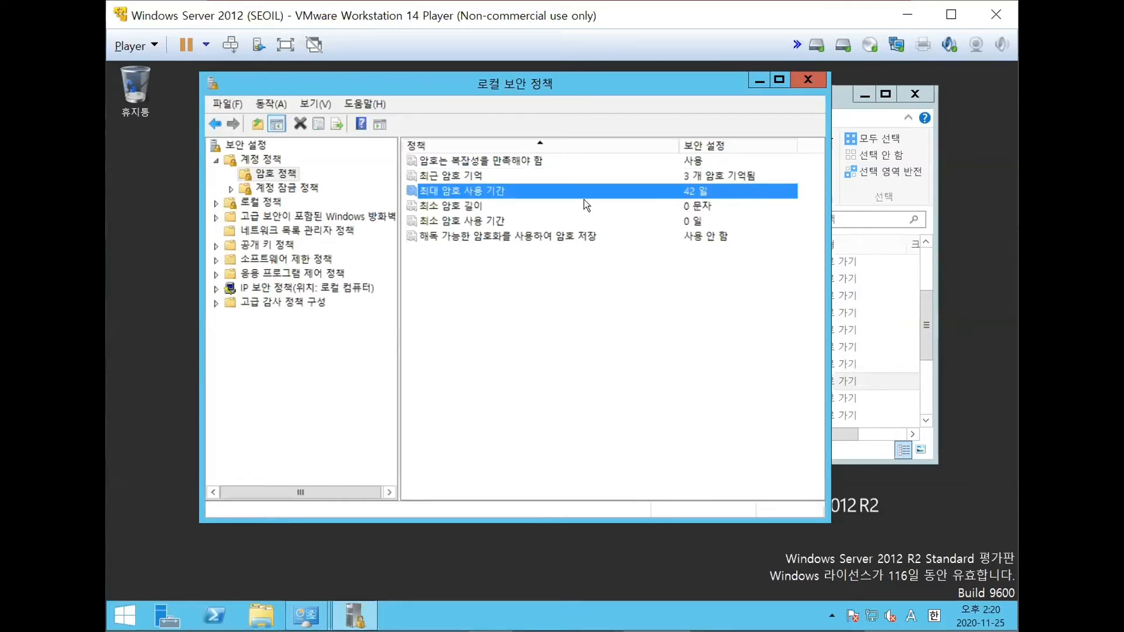
double_click(554, 191)
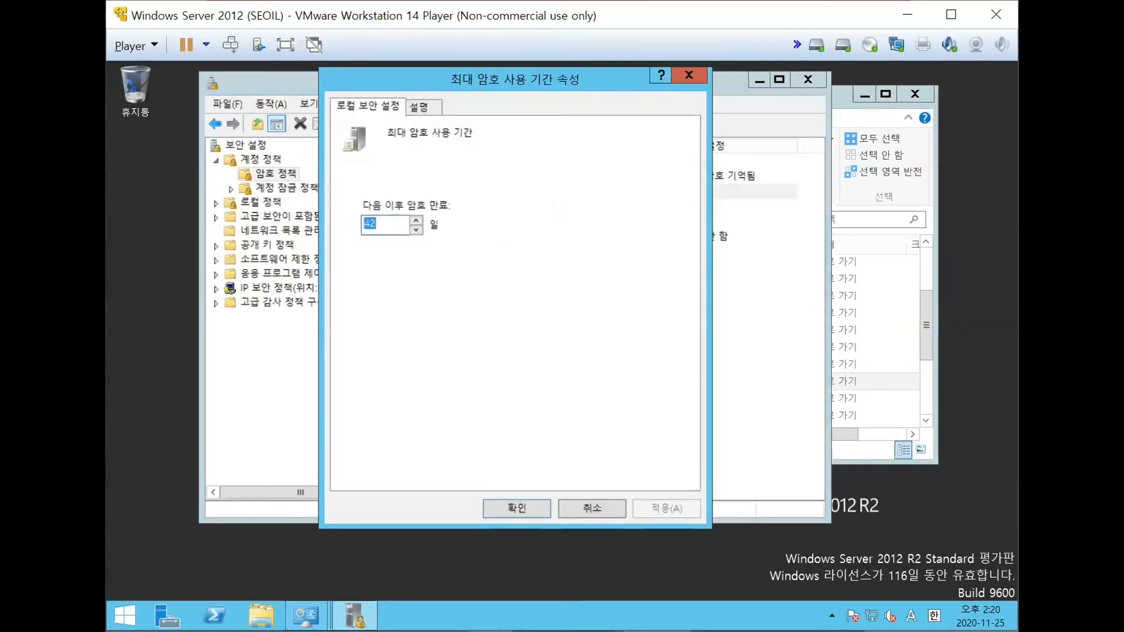
type("90")
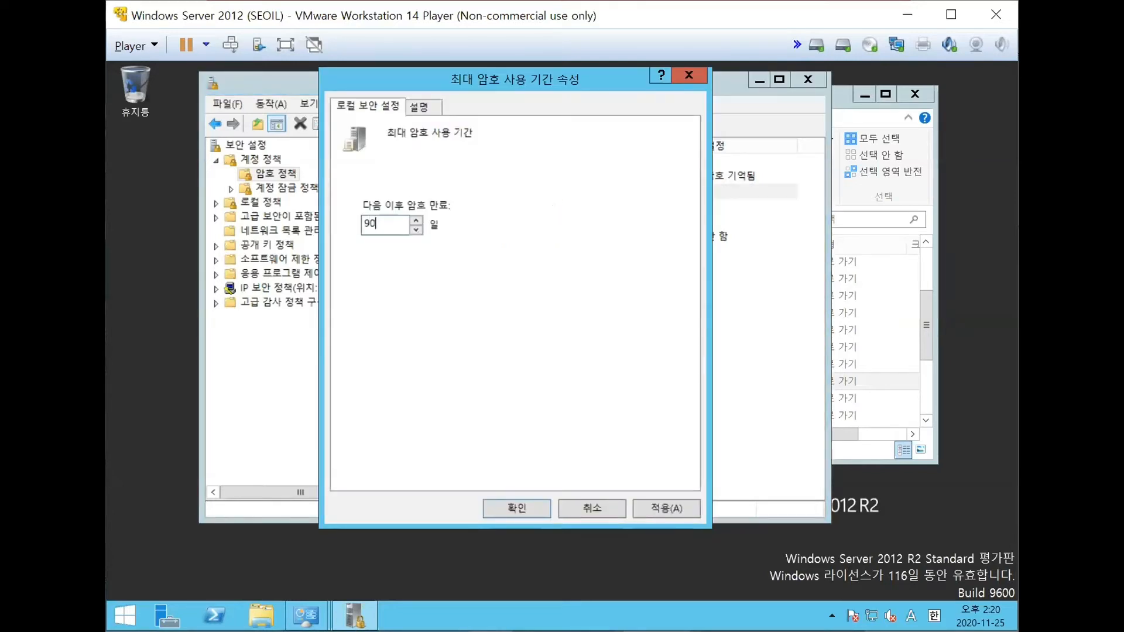
left_click(661, 510)
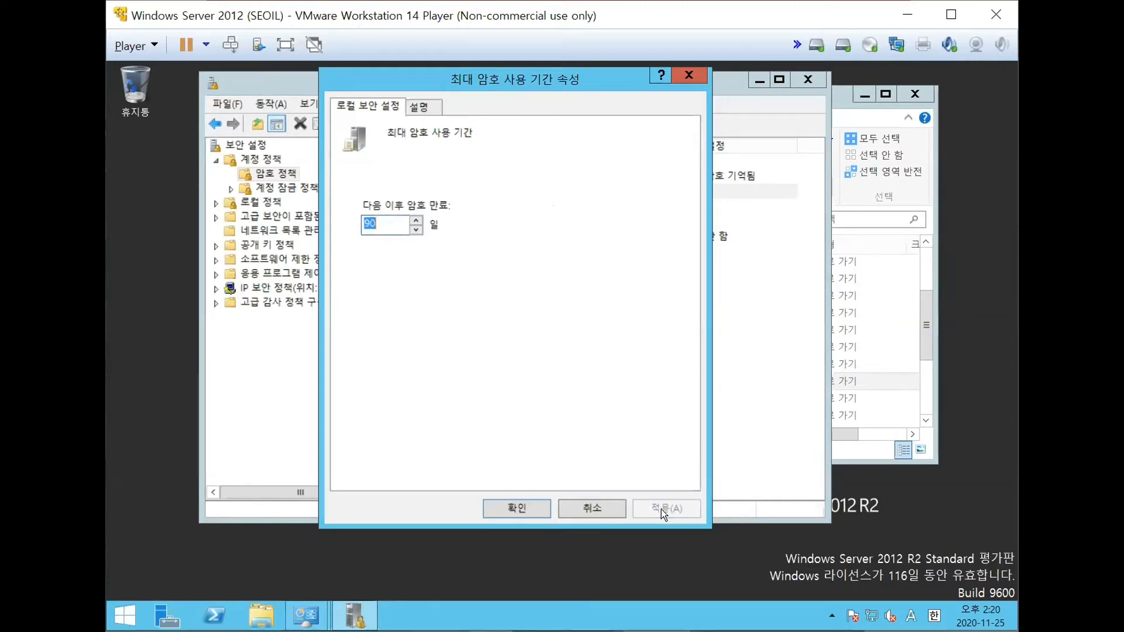
left_click(506, 507)
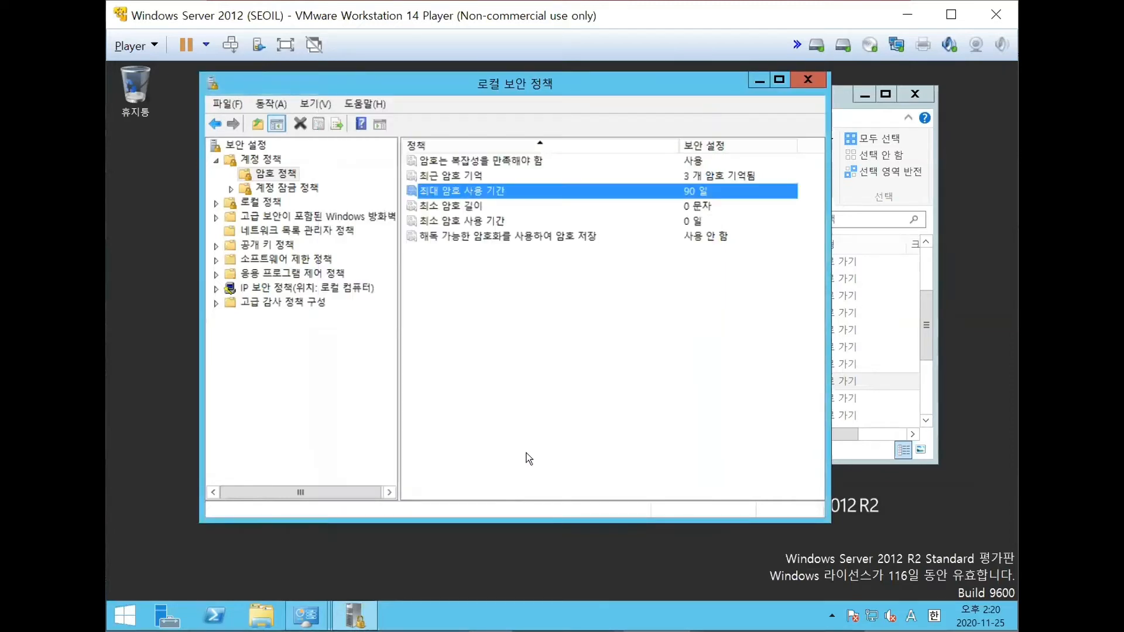
- Set the minimum password length (최소 암호 길이) to 7 characters and apply it
left_click(480, 205)
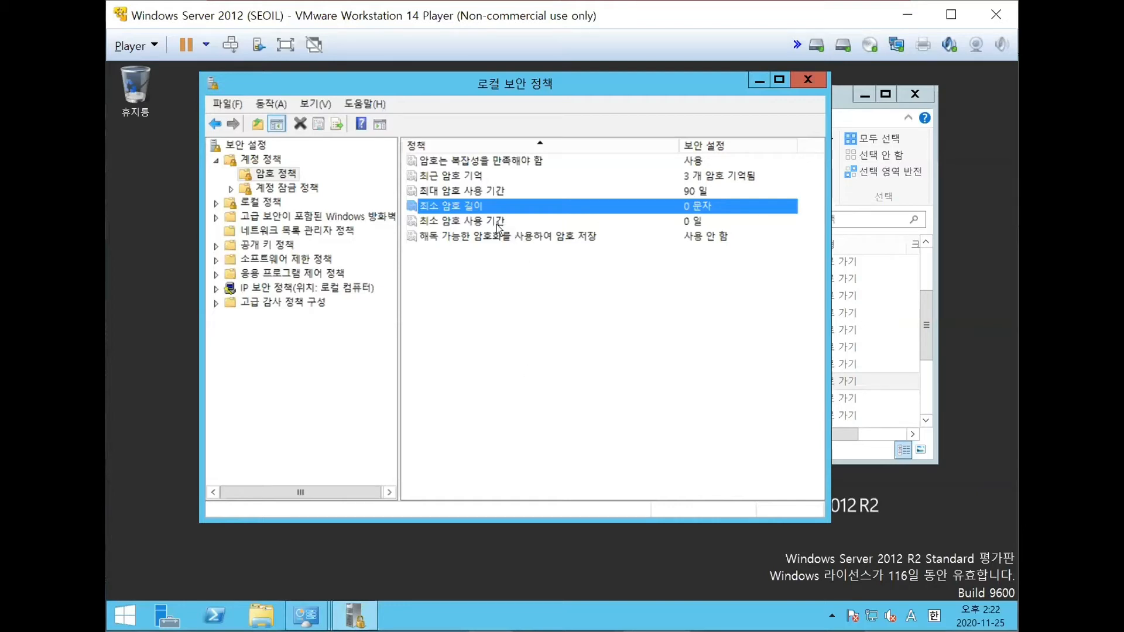
double_click(481, 208)
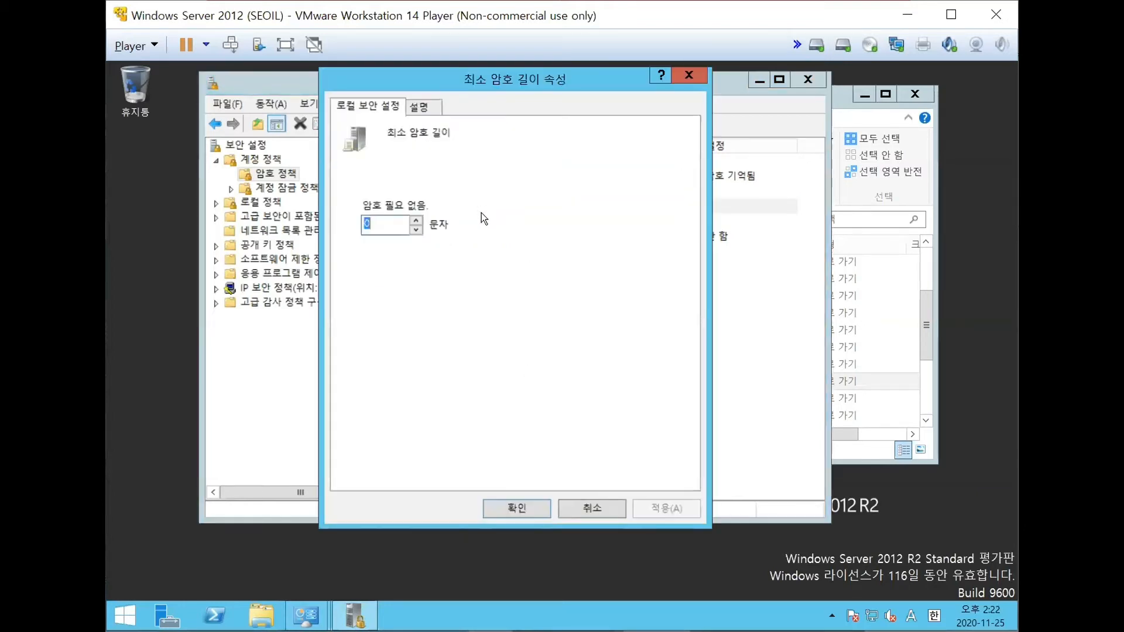
type("7")
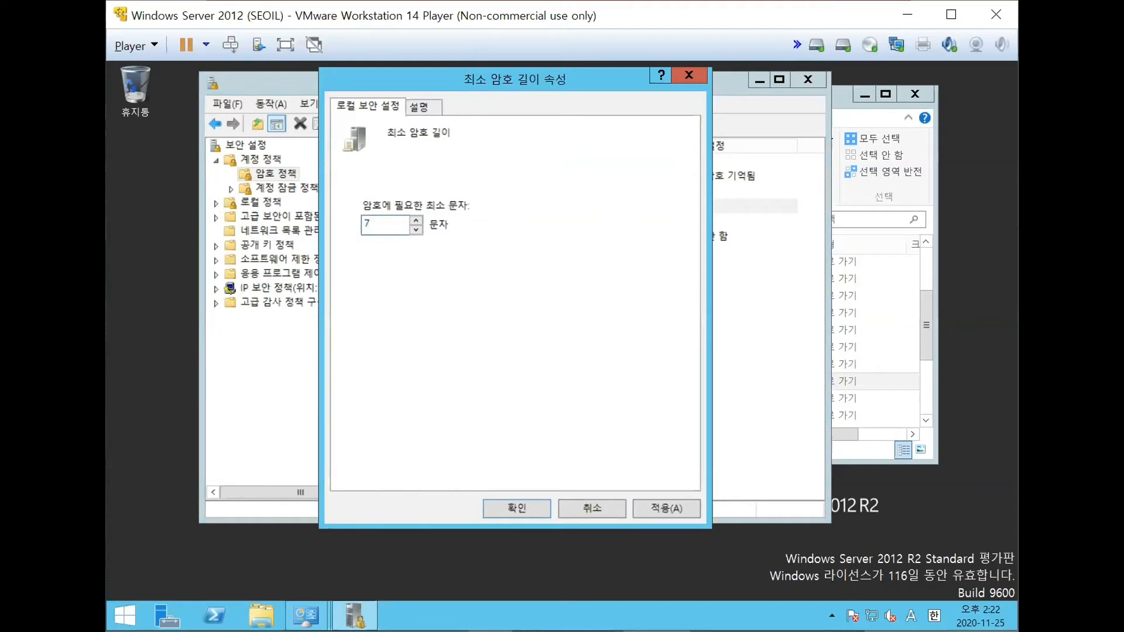
left_click(677, 510)
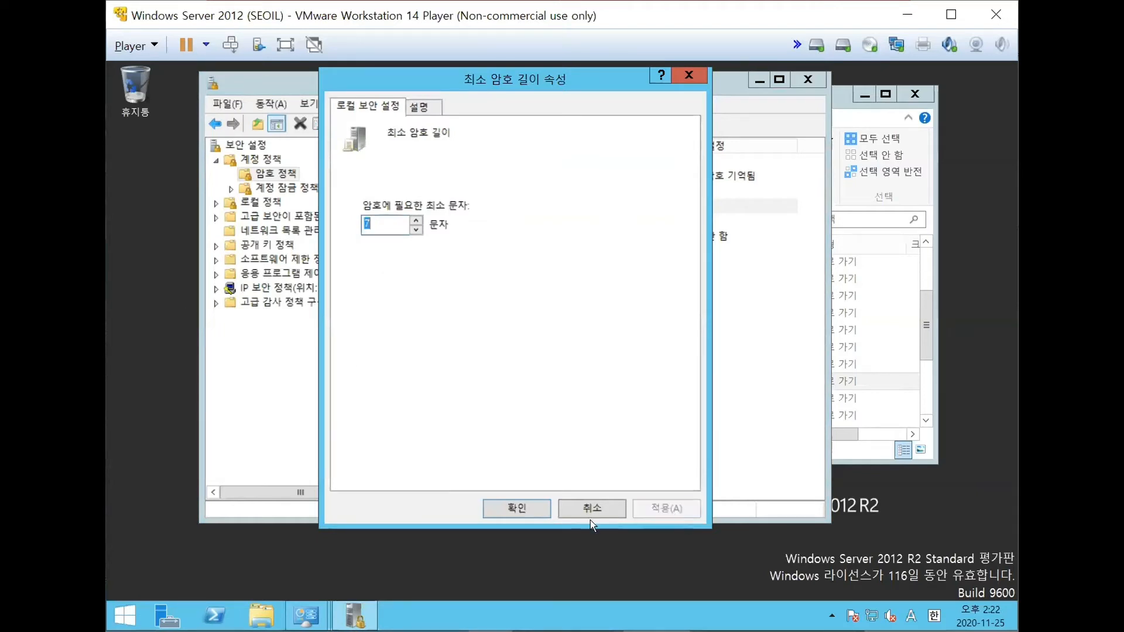
left_click(534, 511)
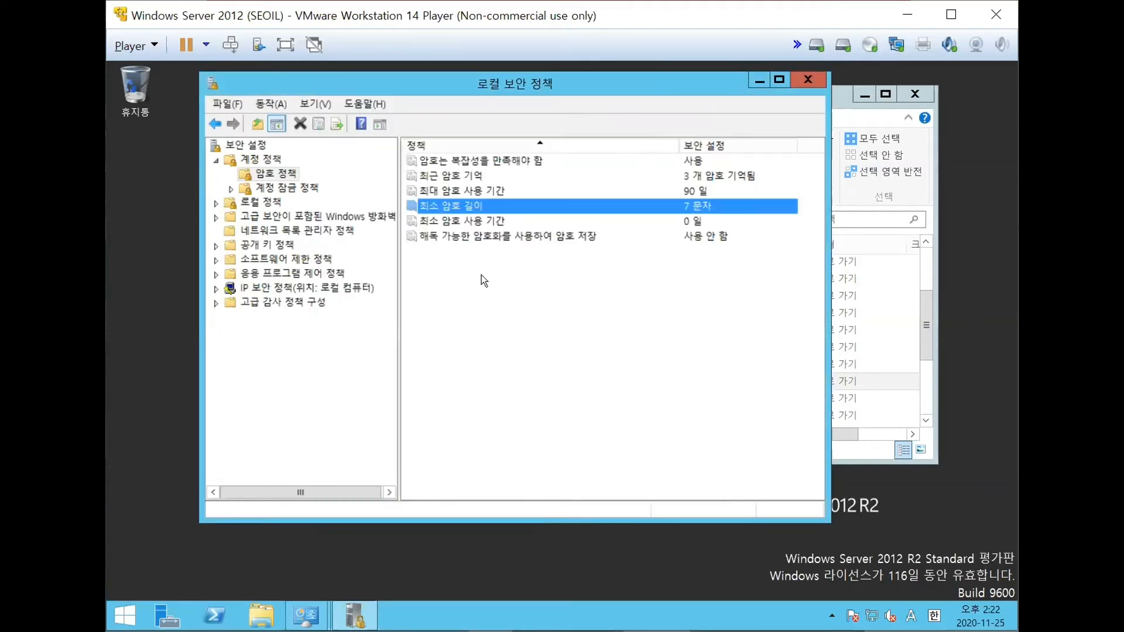
- Set the minimum password age (최소 암호 사용 기간) to 1 day, apply it, and point out the reversible encryption policy
left_click(487, 225)
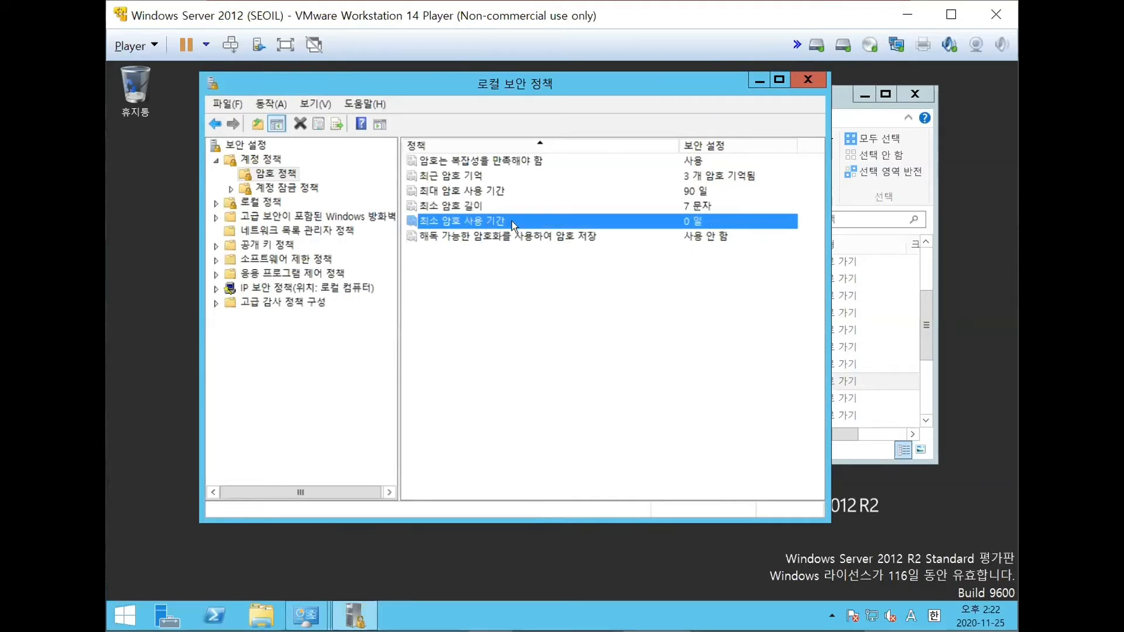
double_click(512, 220)
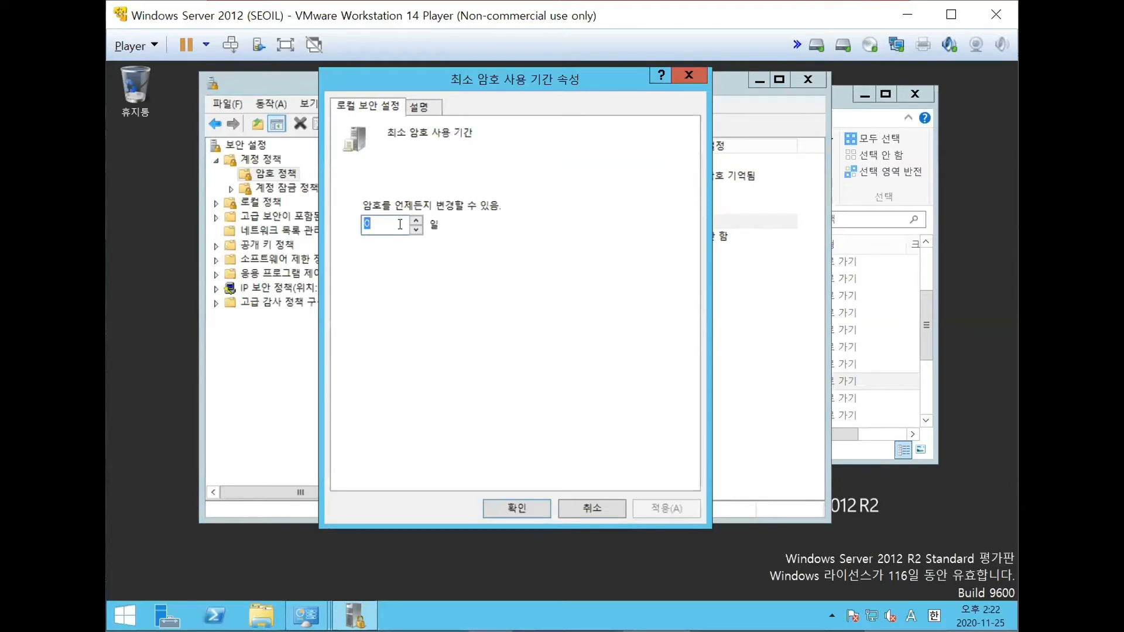
type("1")
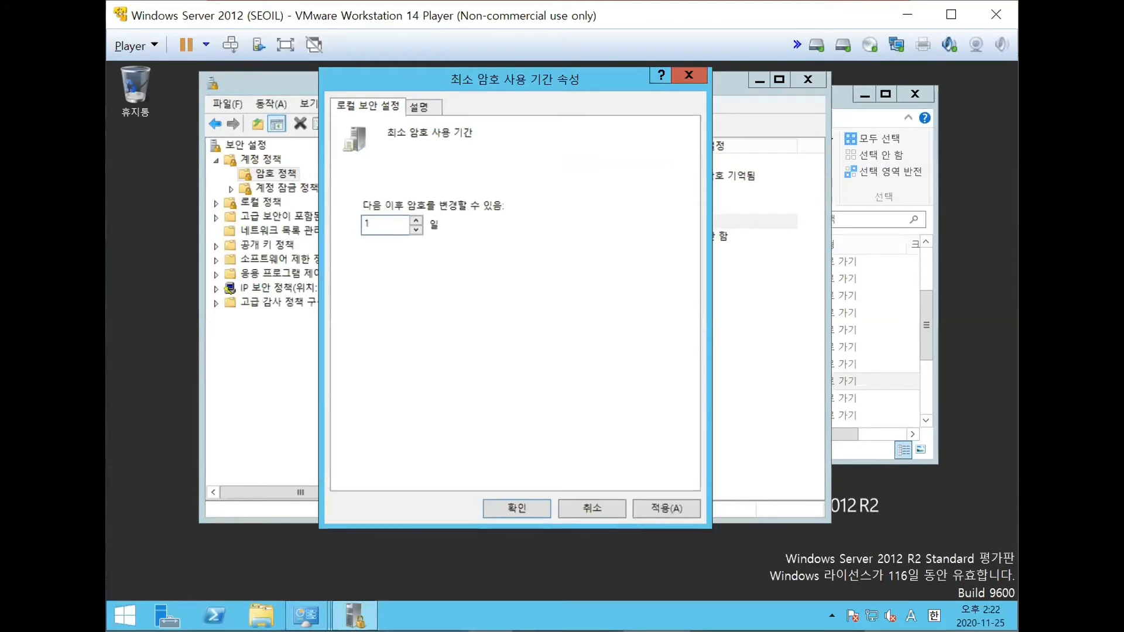
left_click(688, 516)
left_click(515, 519)
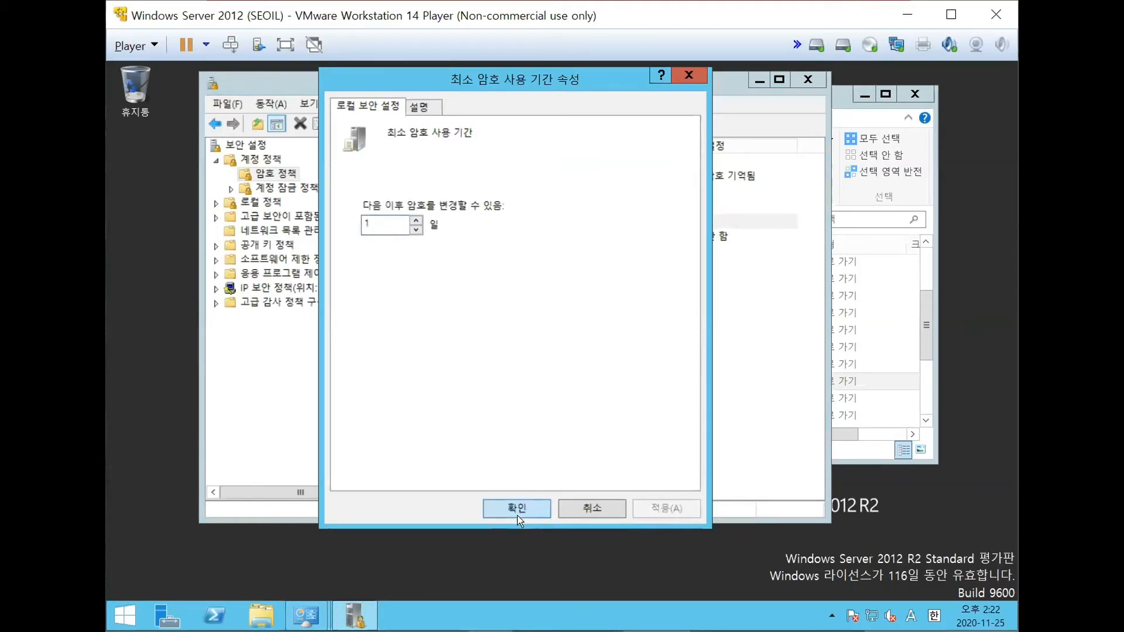
left_click(545, 251)
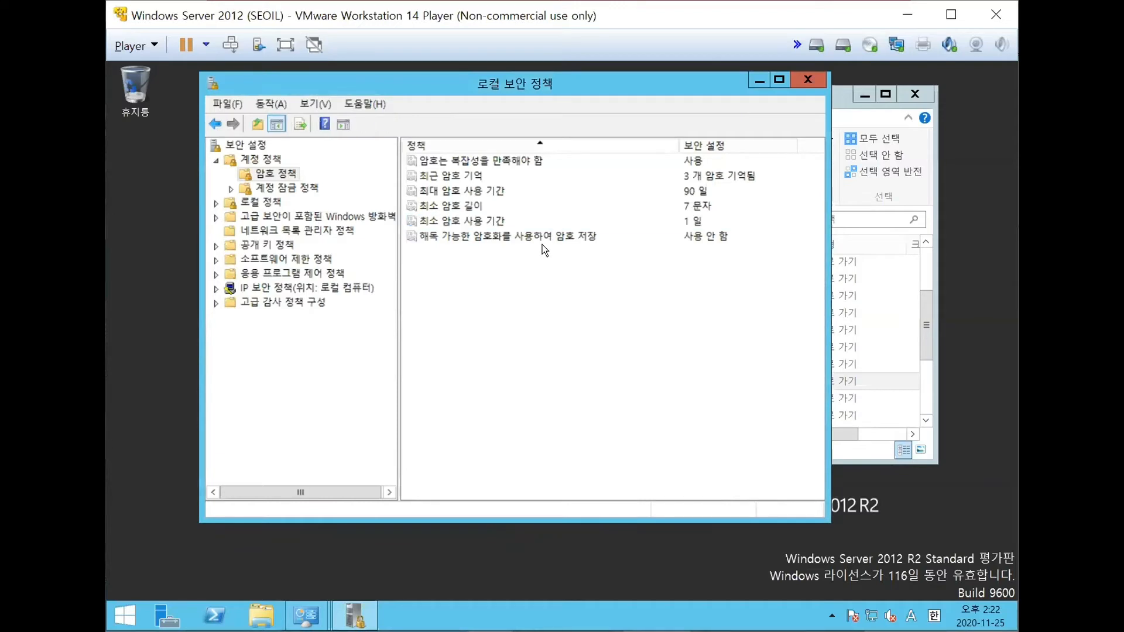
left_click(551, 237)
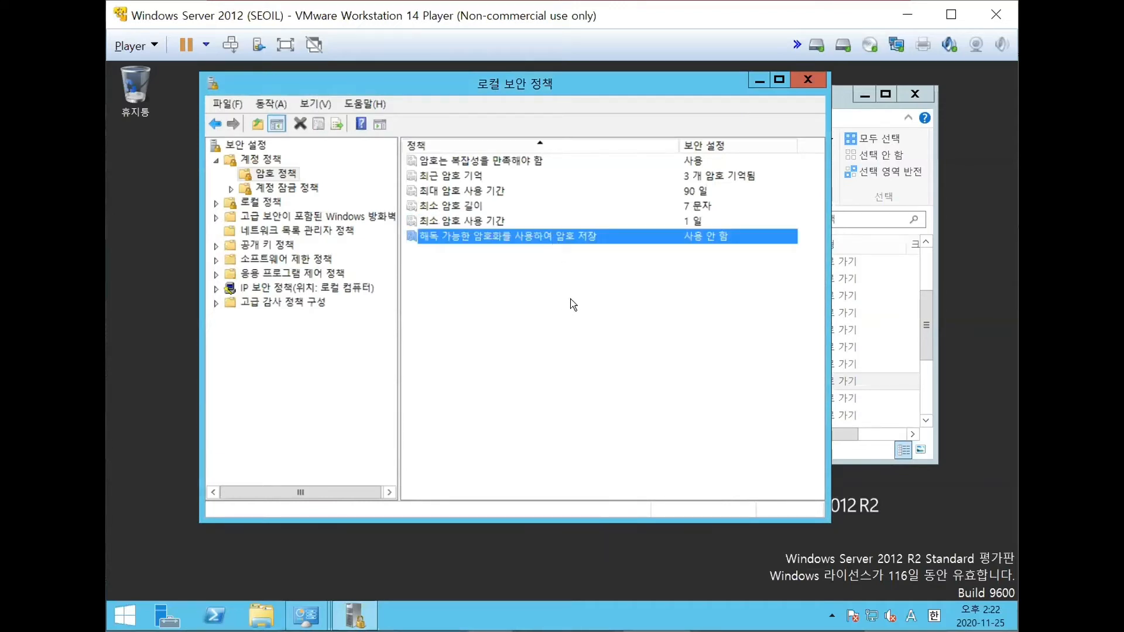
left_click(659, 351)
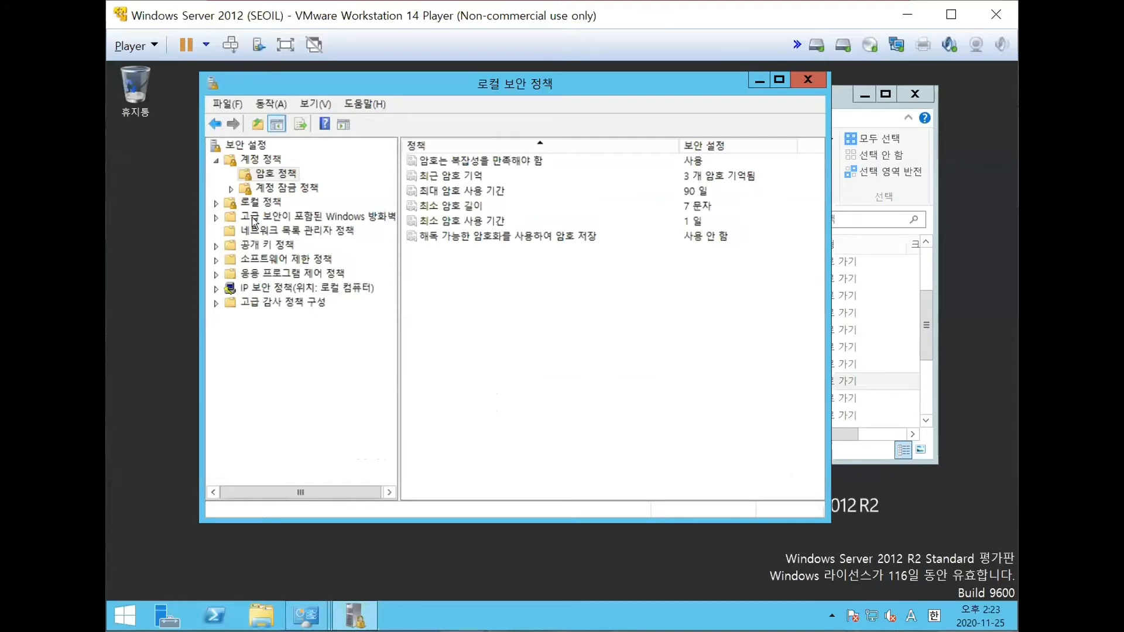
- Open the account lockout policies (계정 잠금 정책) and select the lockout duration policy (계정 잠금 기간)
left_click(232, 188)
left_click(270, 188)
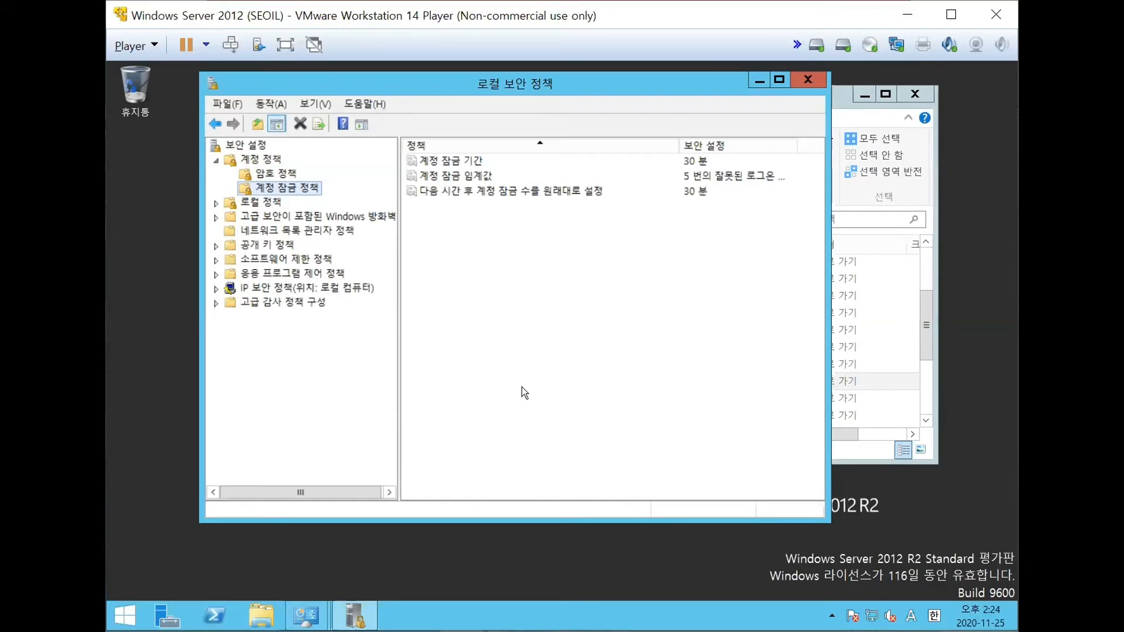
left_click(466, 158)
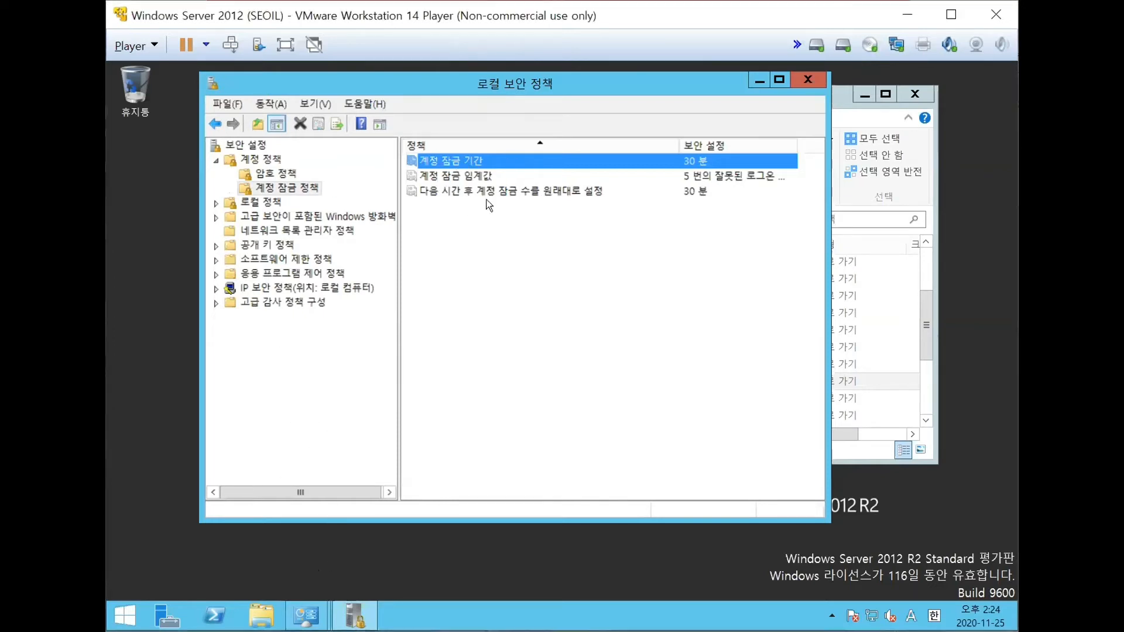
- Show the Administrative Tools (관리 도구) through Control Panel, then return to the Local Security Policy window
right_click(132, 614)
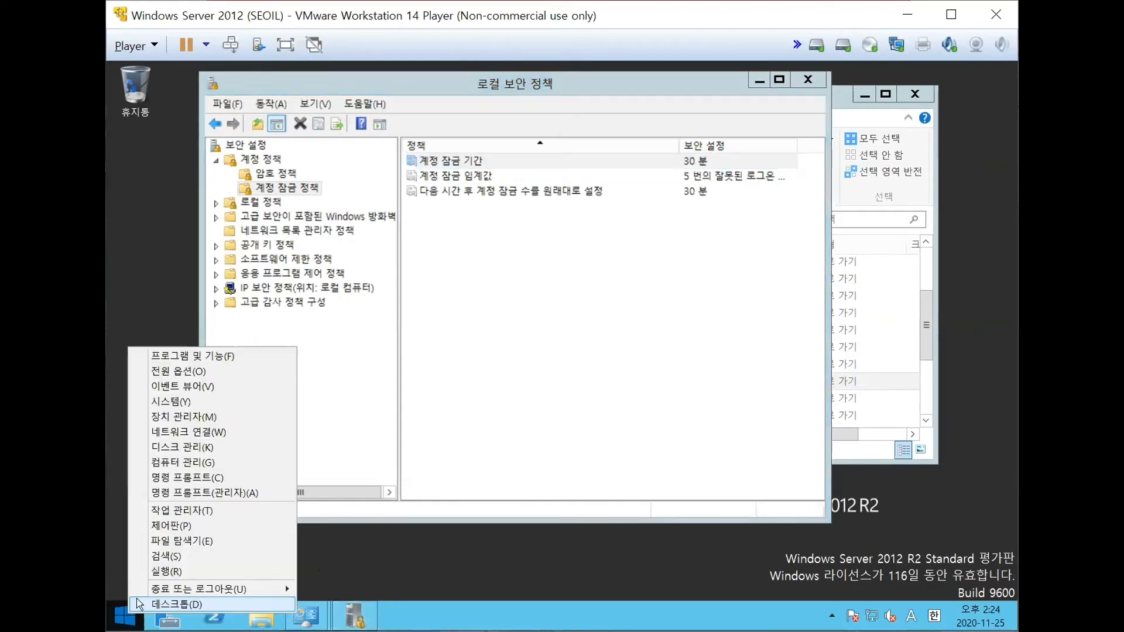
left_click(199, 528)
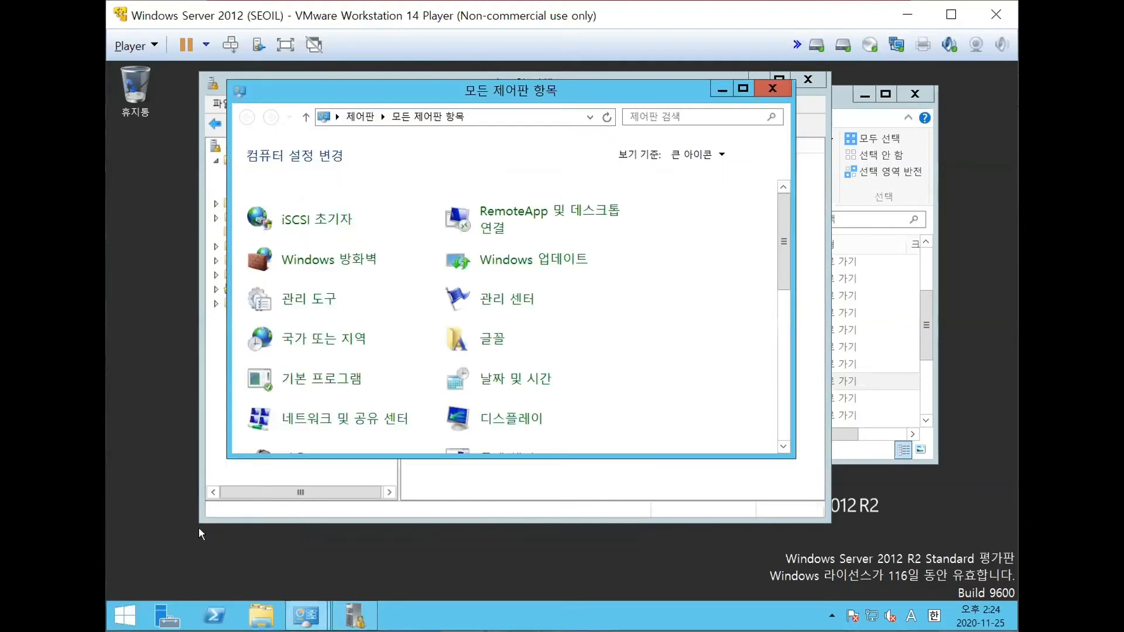
left_click(327, 301)
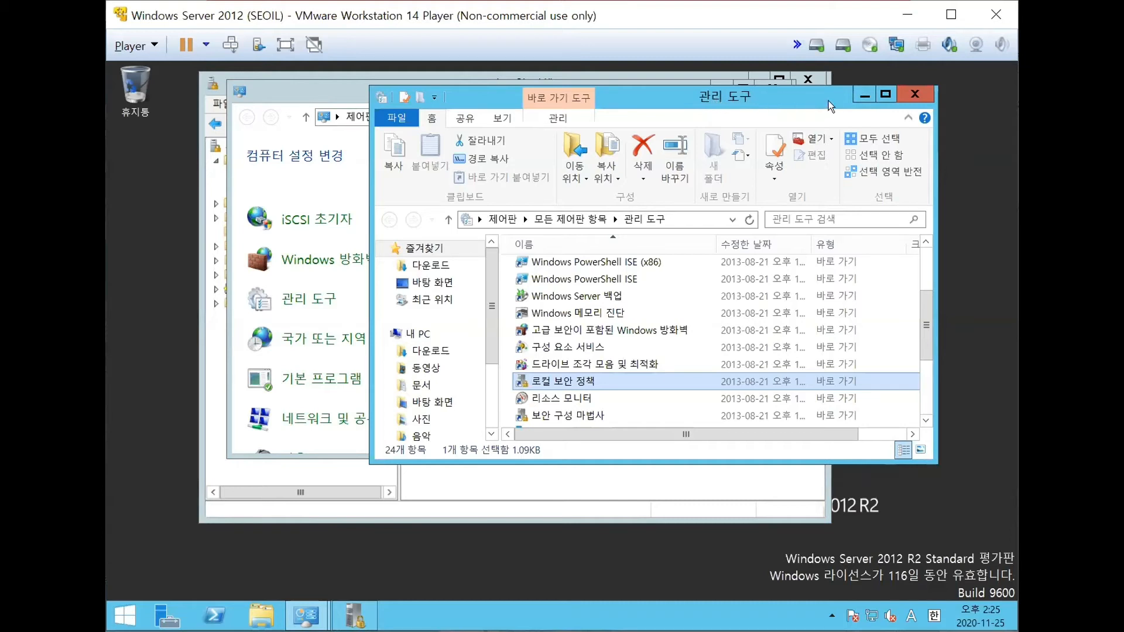
left_click(915, 94)
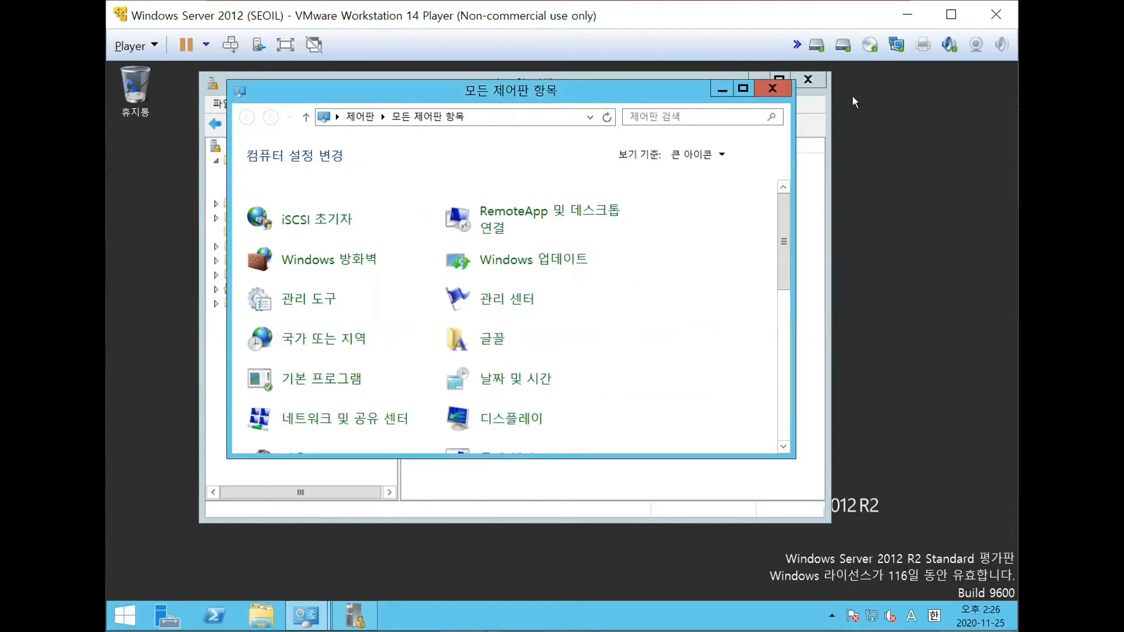
left_click(722, 90)
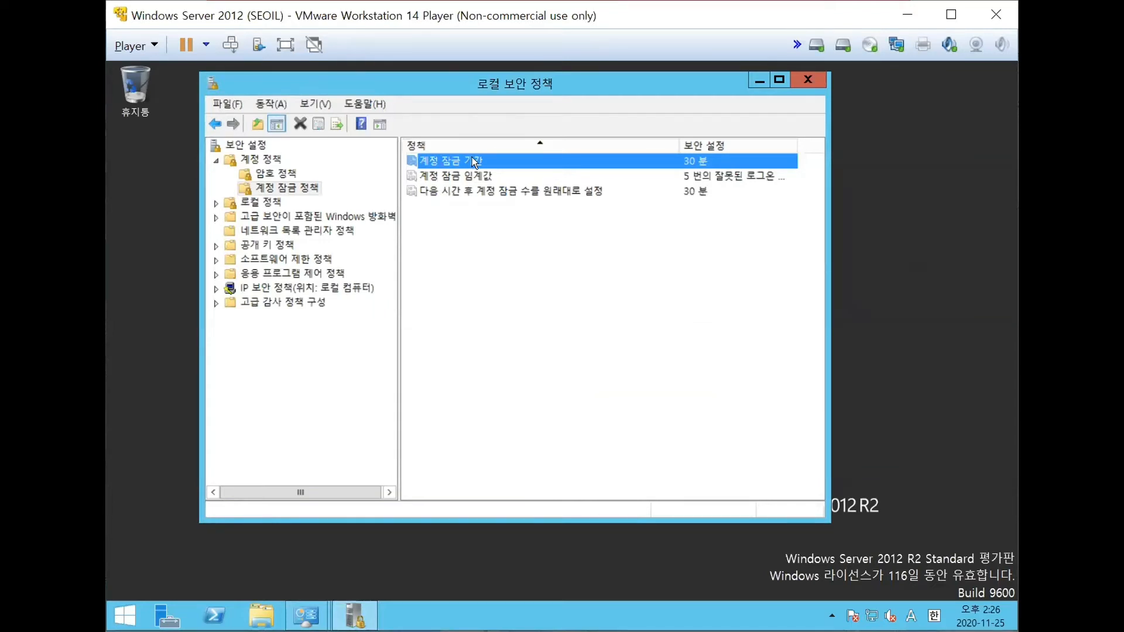
- Examine the properties of the account lockout duration (계정 잠금 기간) and then the account lockout threshold (계정 잠금 임계값)
double_click(489, 163)
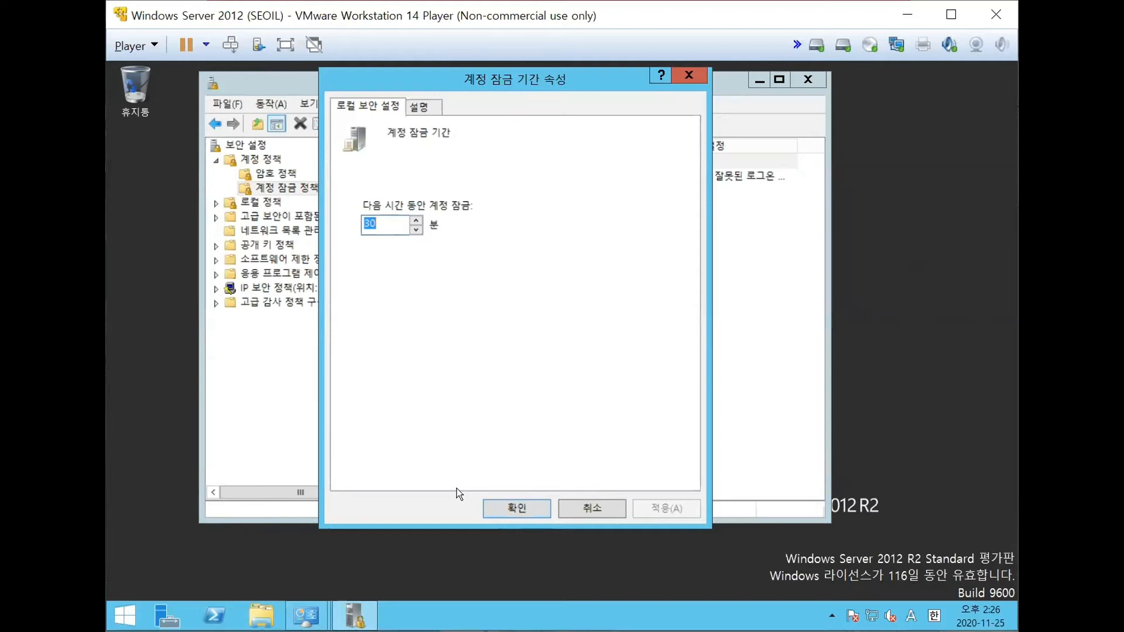
left_click(513, 507)
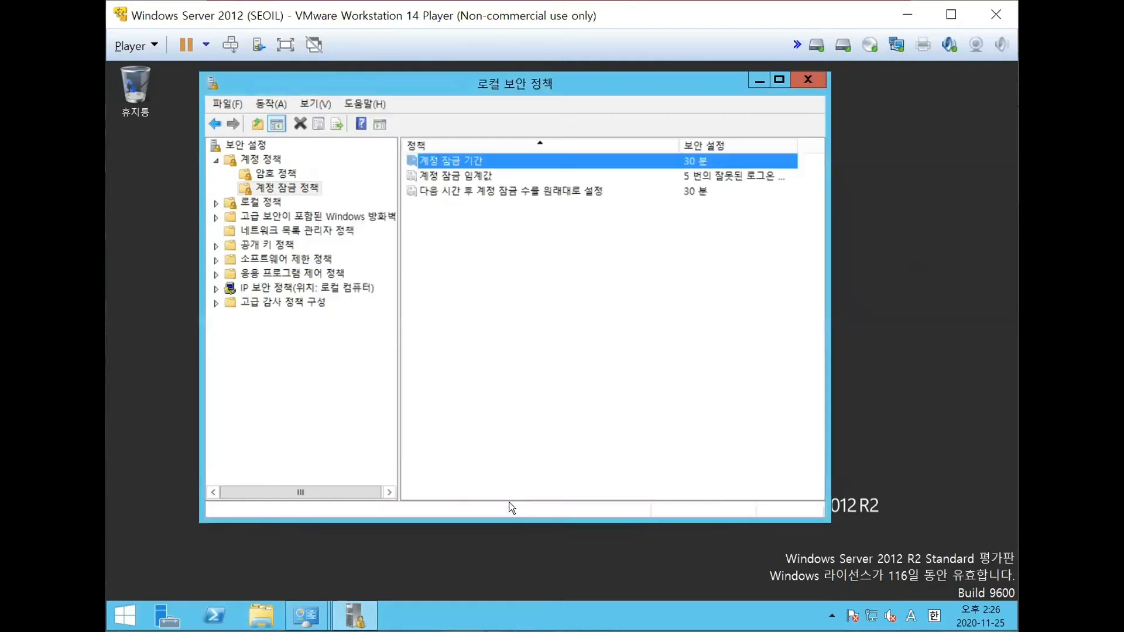
double_click(469, 177)
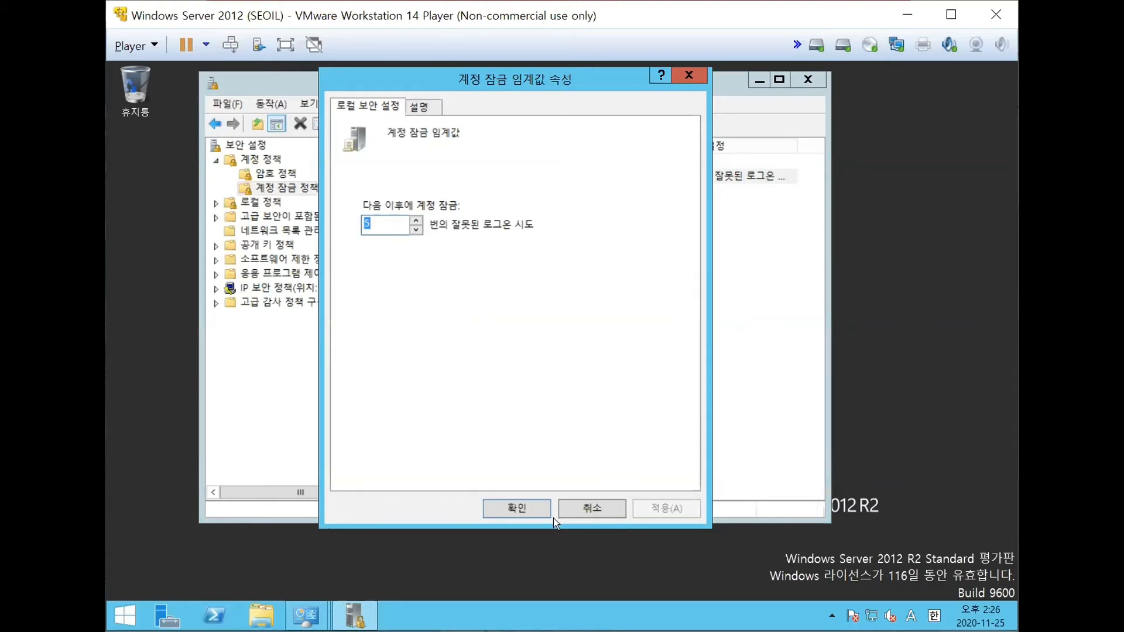
left_click(517, 508)
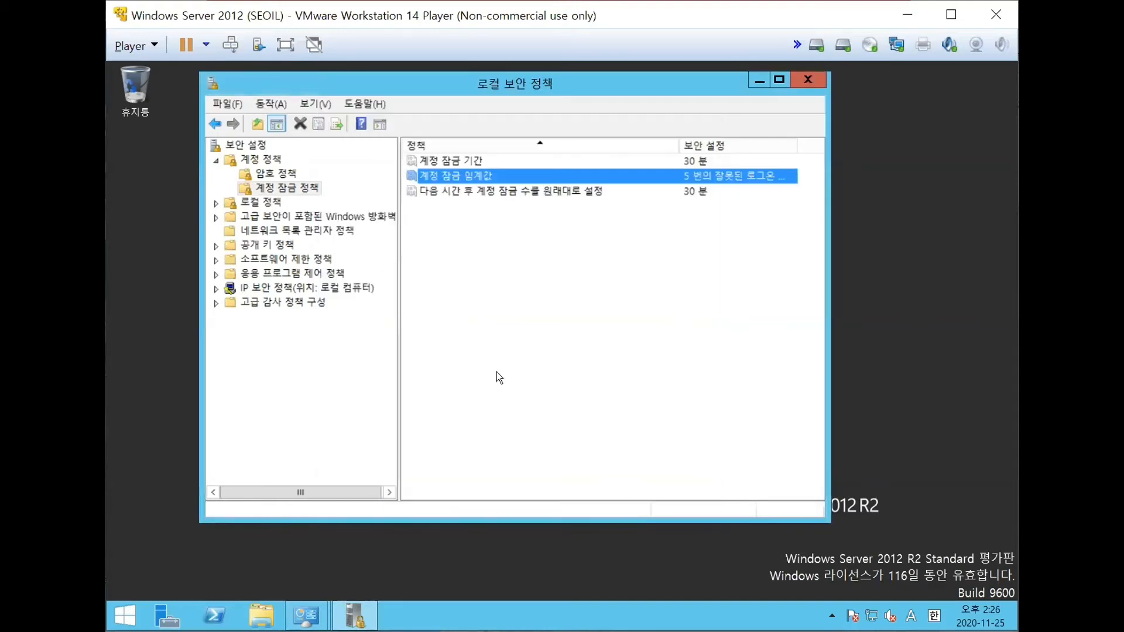
- Review the account lockout threshold (계정 잠금 임계값) again, followed by the lockout duration (계정 잠금 기간)
left_click(472, 161)
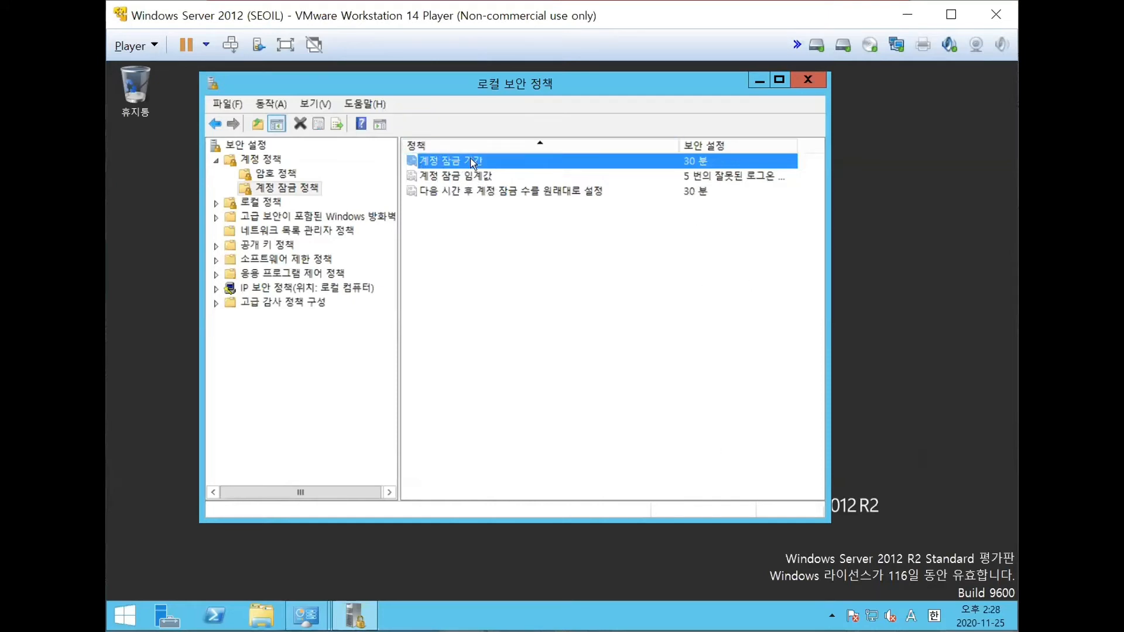
left_click(460, 178)
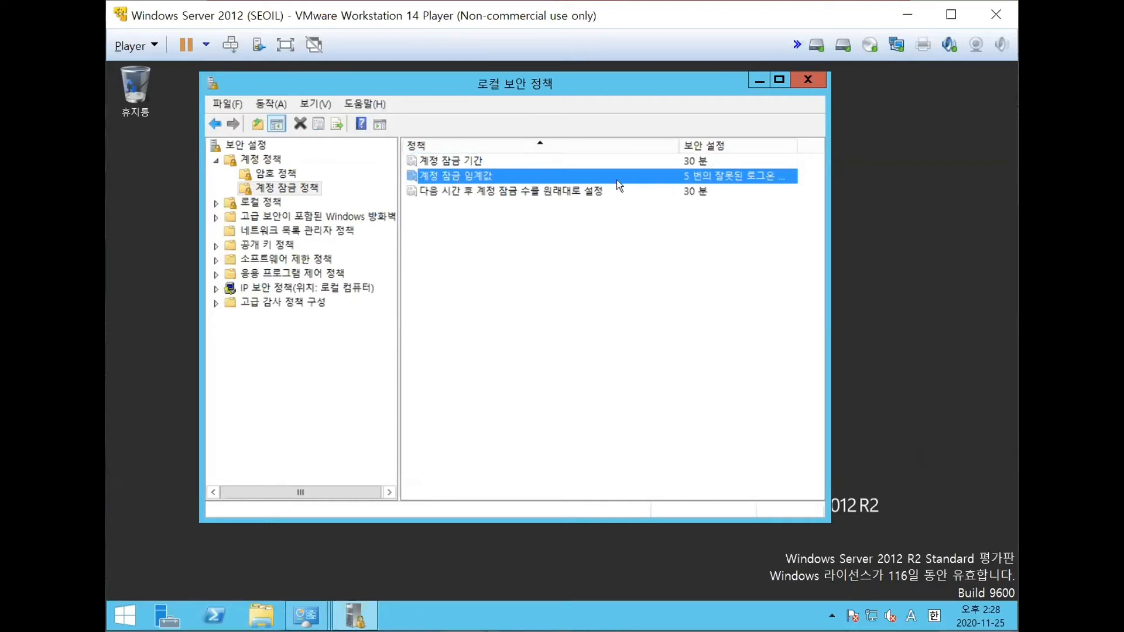
double_click(488, 177)
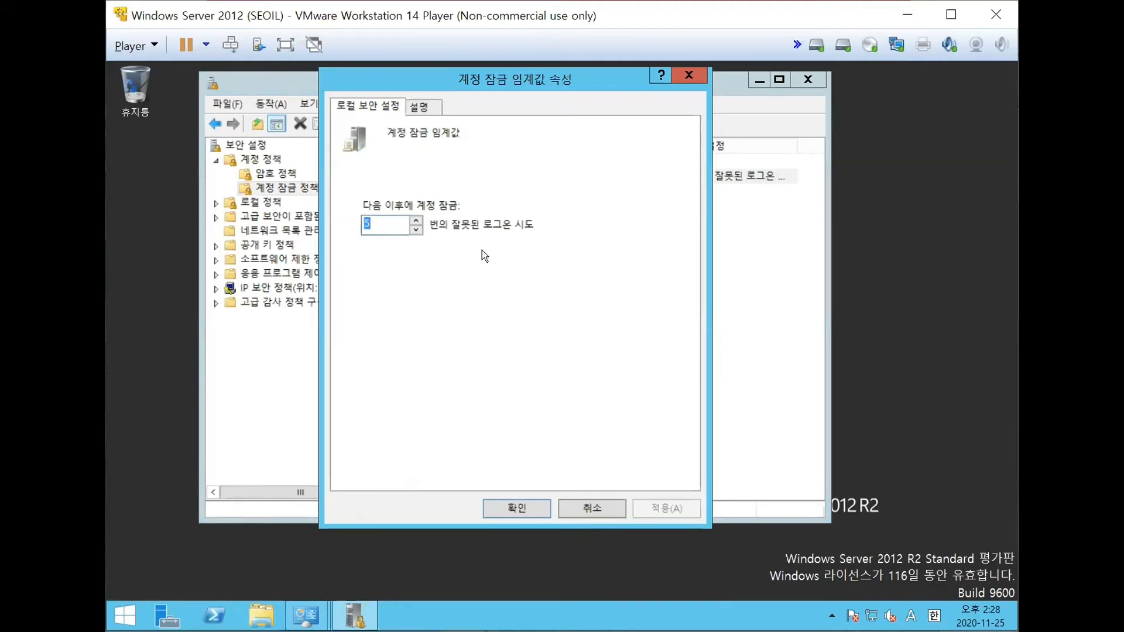
left_click(529, 506)
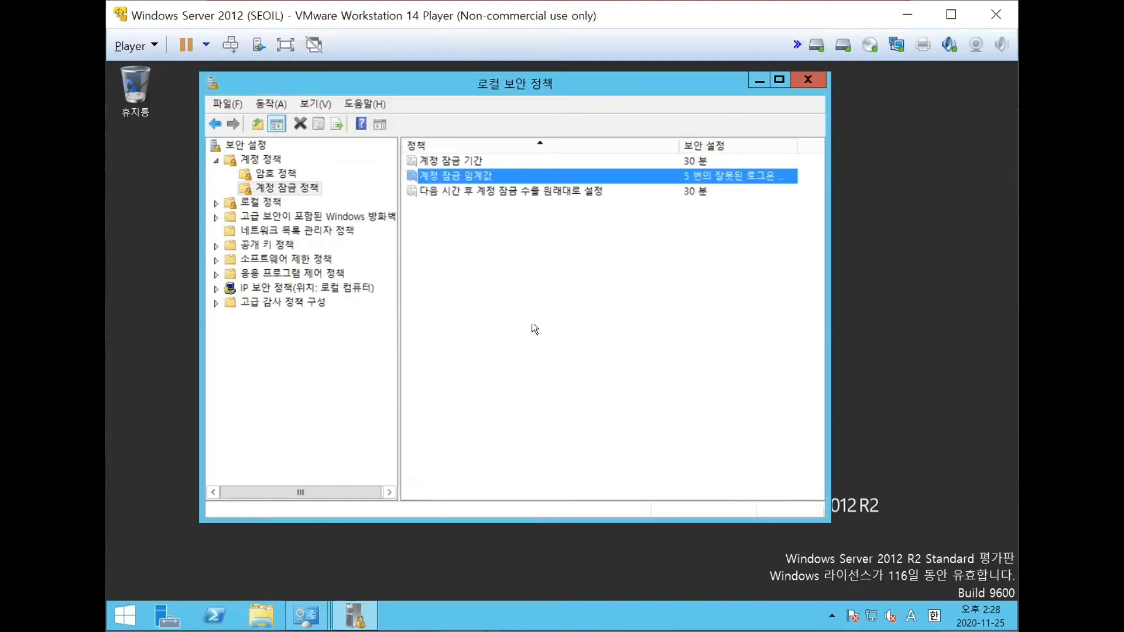
left_click(487, 162)
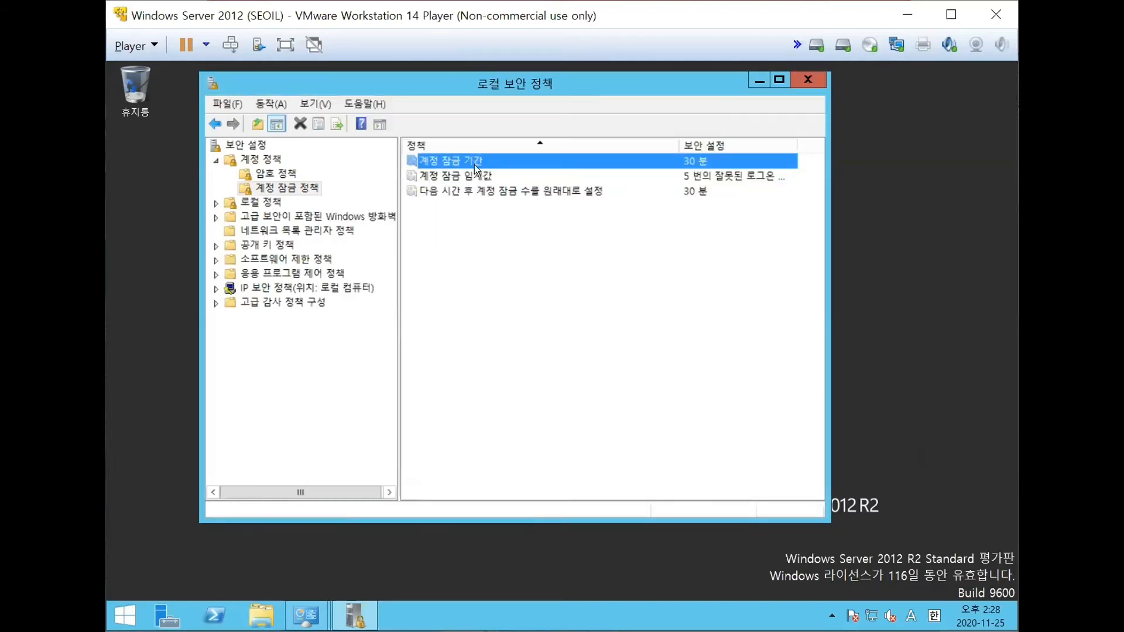
double_click(475, 164)
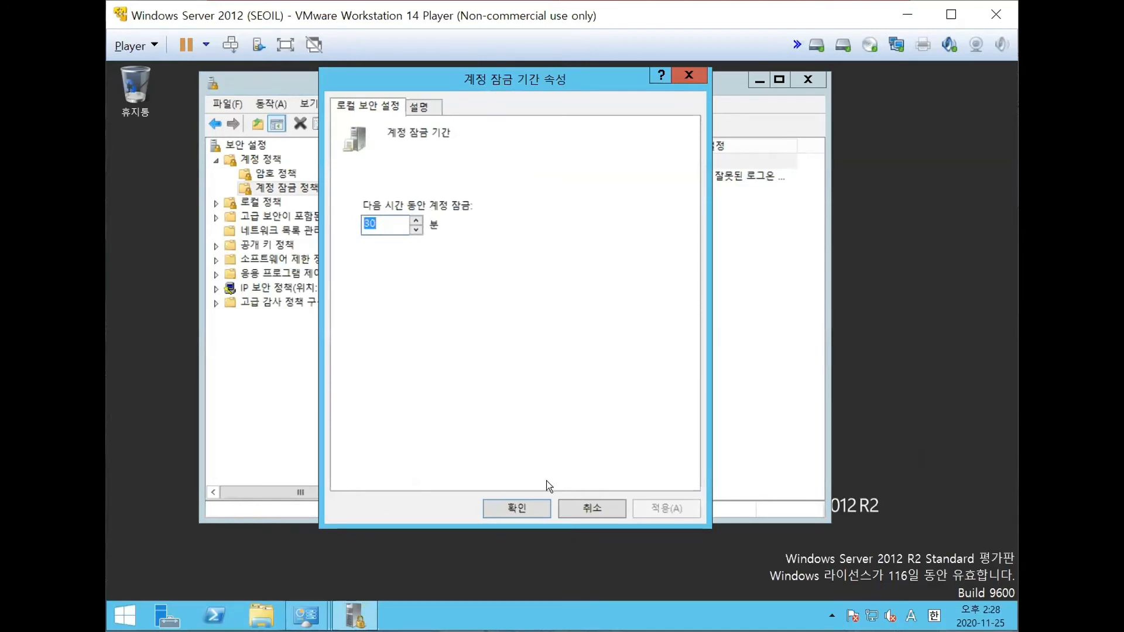
left_click(531, 511)
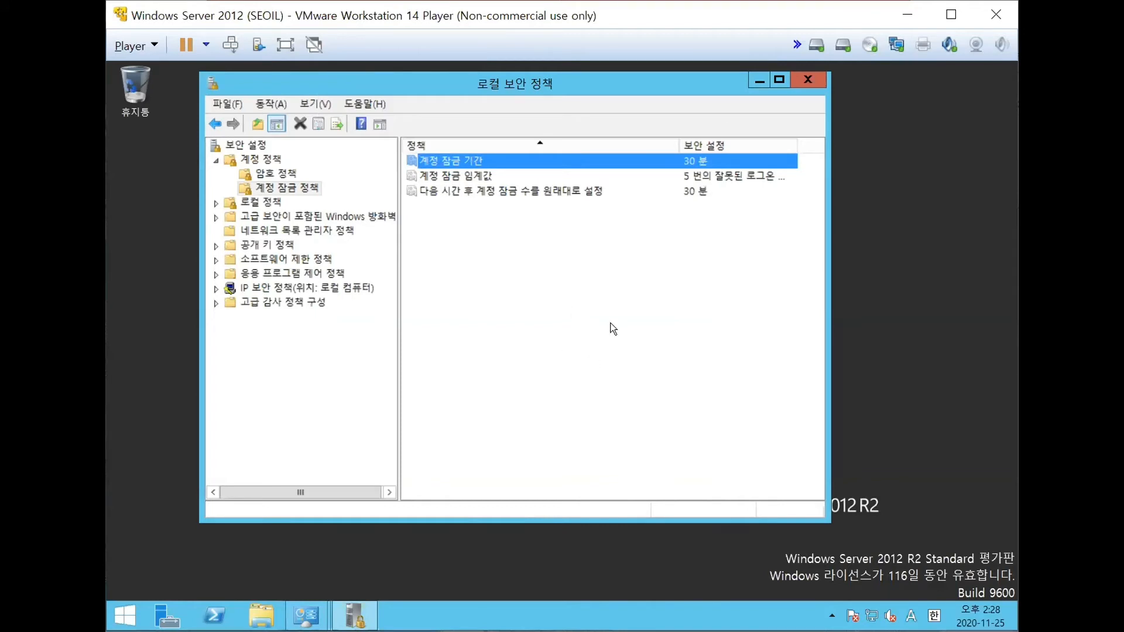
- Examine the properties of the policy that resets the account lockout counter (다음 시간 후 계정 잠금 수를 원래대로 설정)
left_click(518, 193)
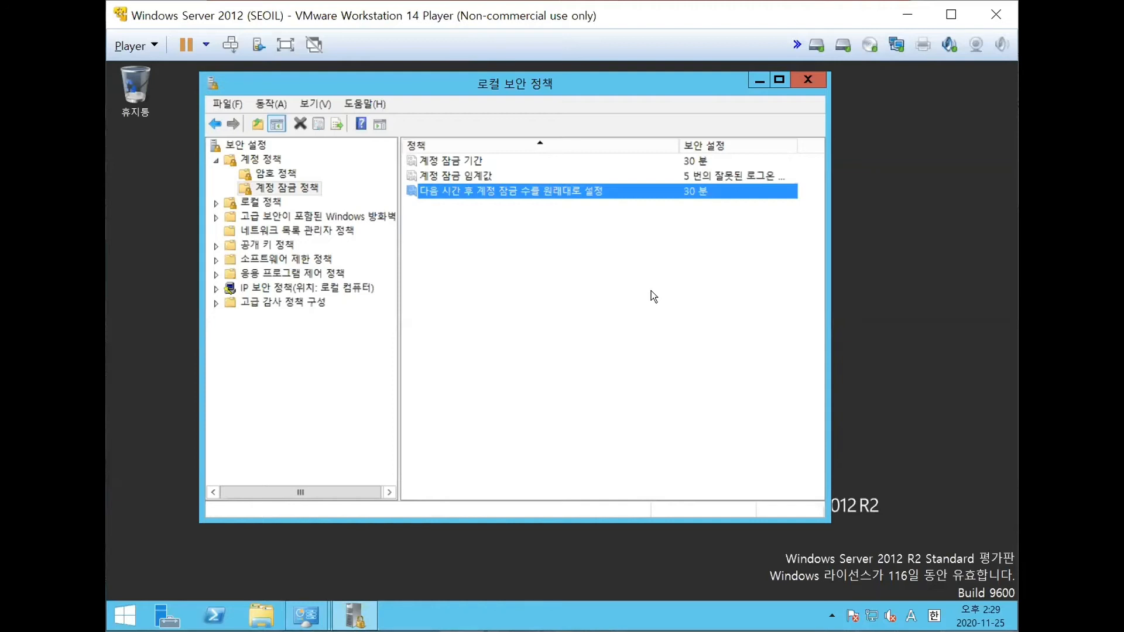
double_click(539, 189)
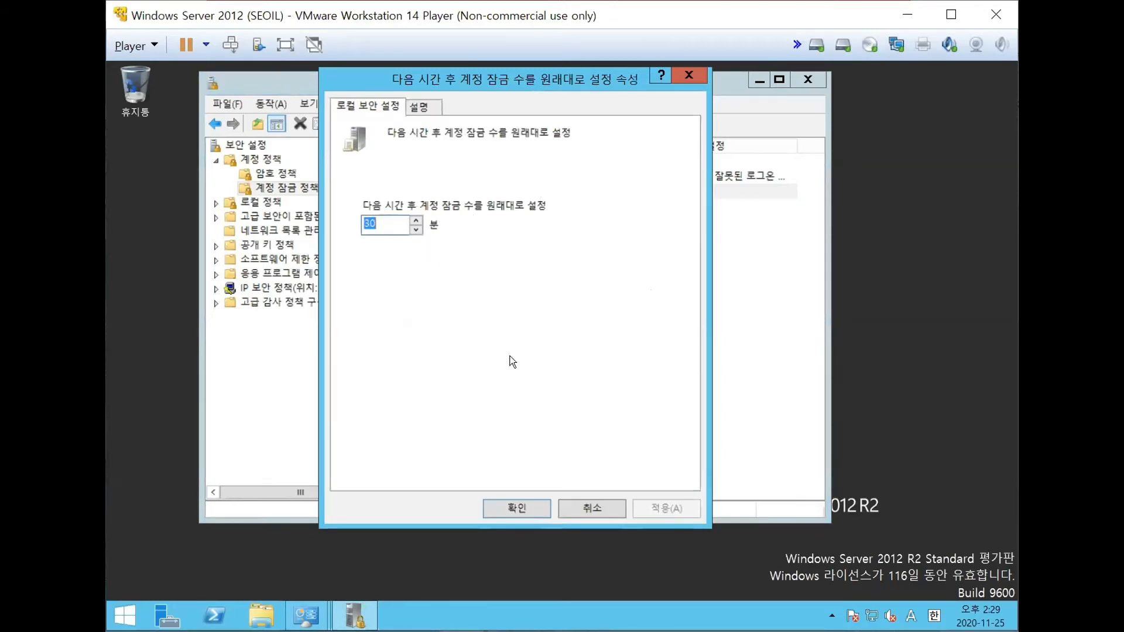
left_click(513, 515)
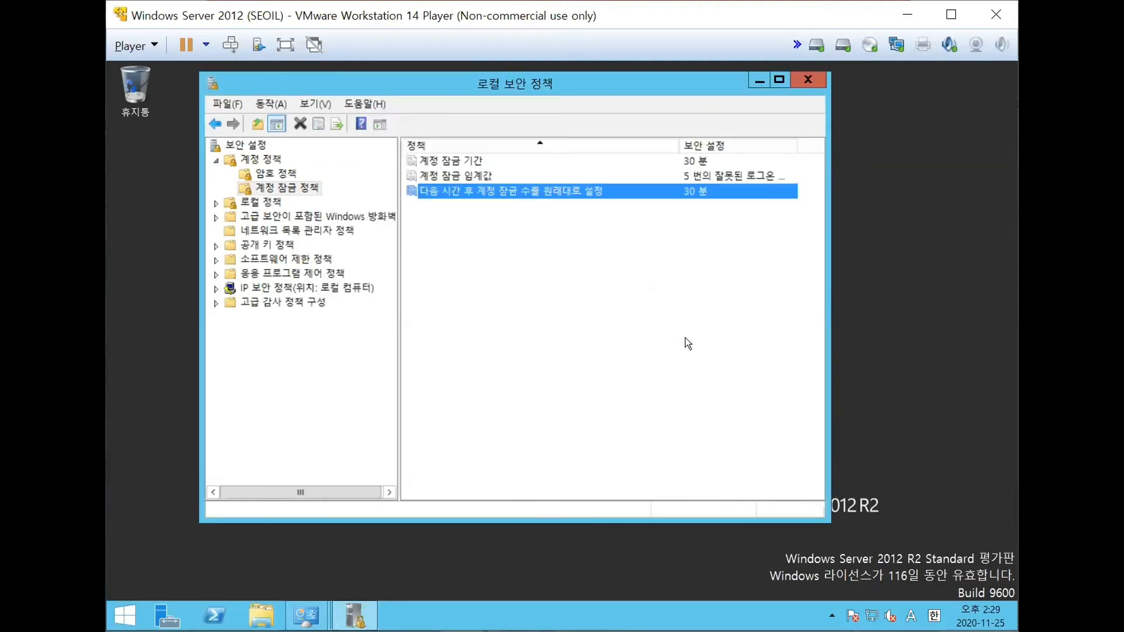
- Switch to the Word document and paste a screenshot of the account lockout policies on a new line below the password policy image
left_click(683, 336)
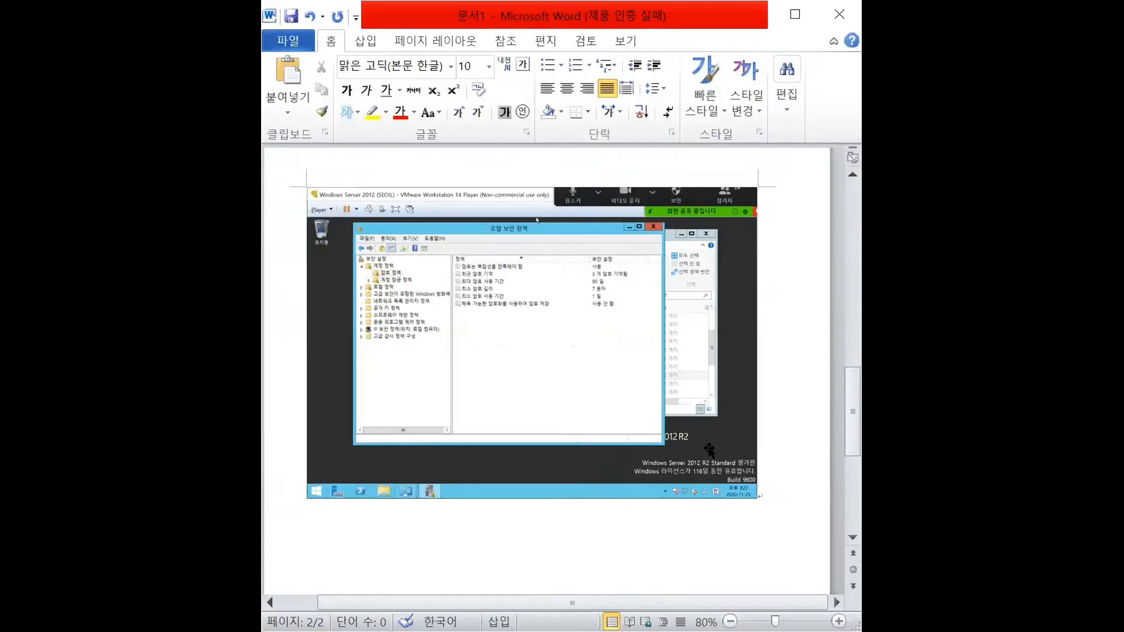
scroll(676, 428, "down", 3)
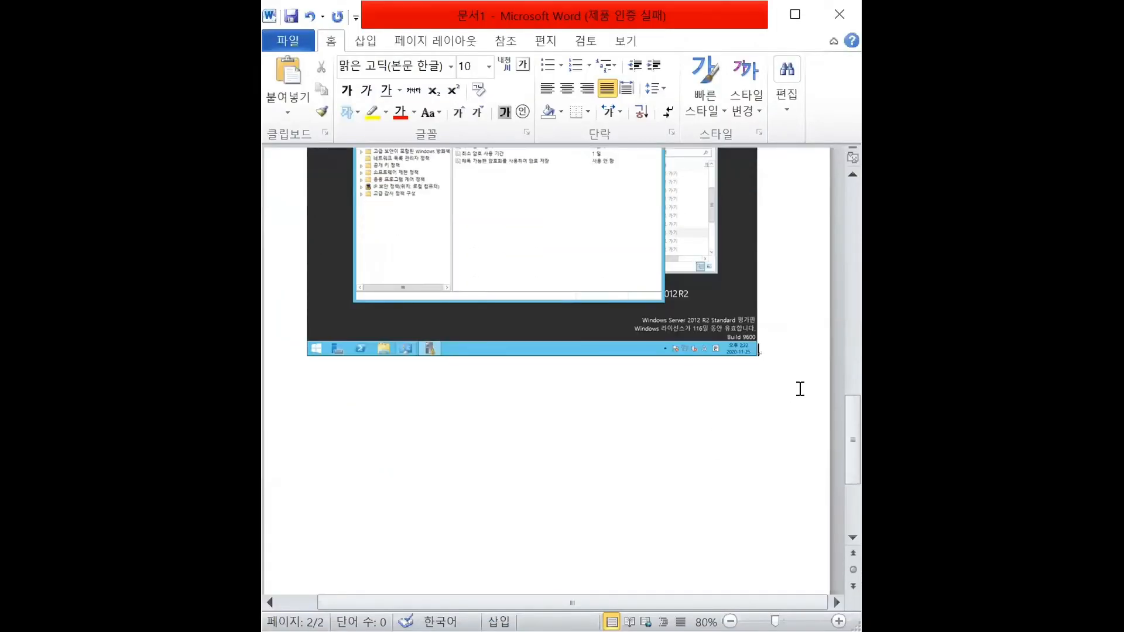
key("Return")
key("ctrl+v")
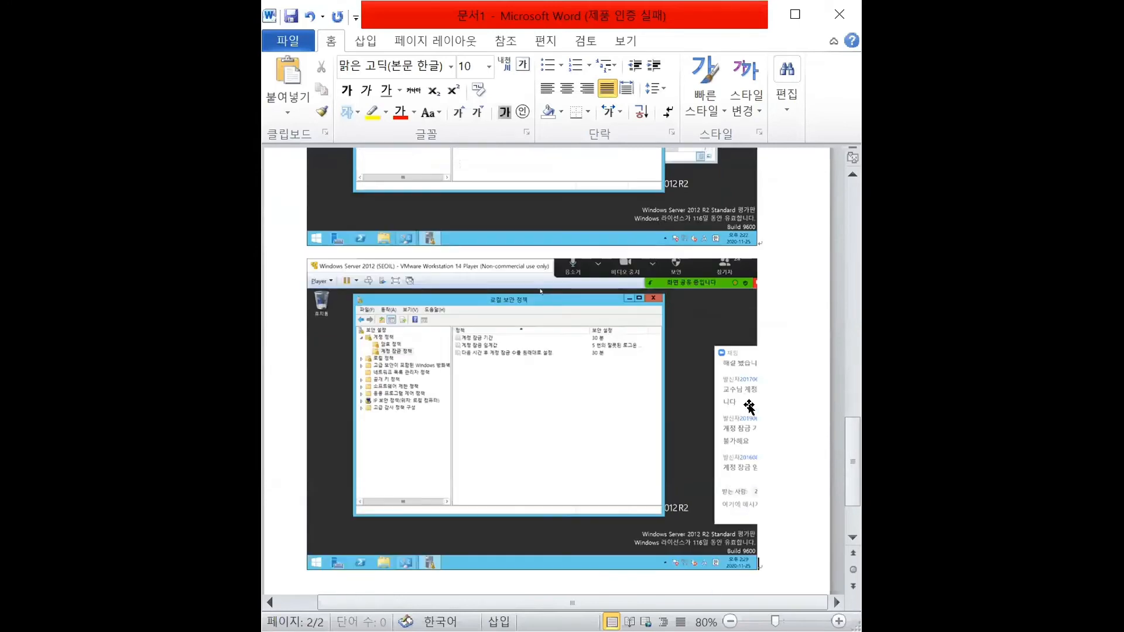
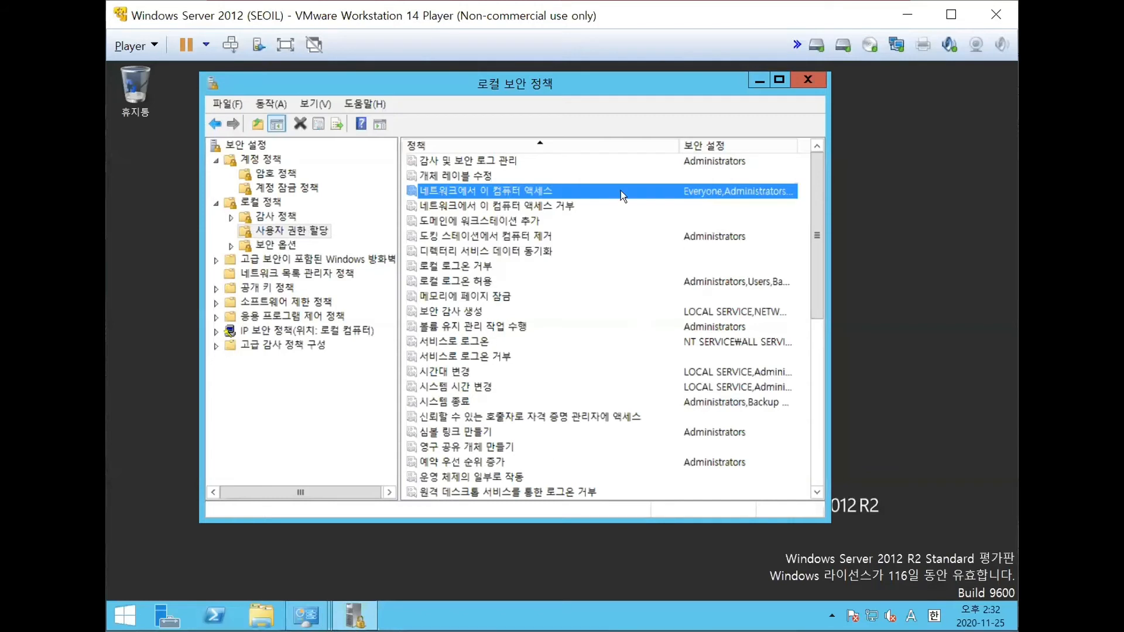
- Under user rights assignment (사용자 권한 할당), examine the properties of the network access right (네트워크에서 이 컴퓨터 액세스)
left_click(313, 233)
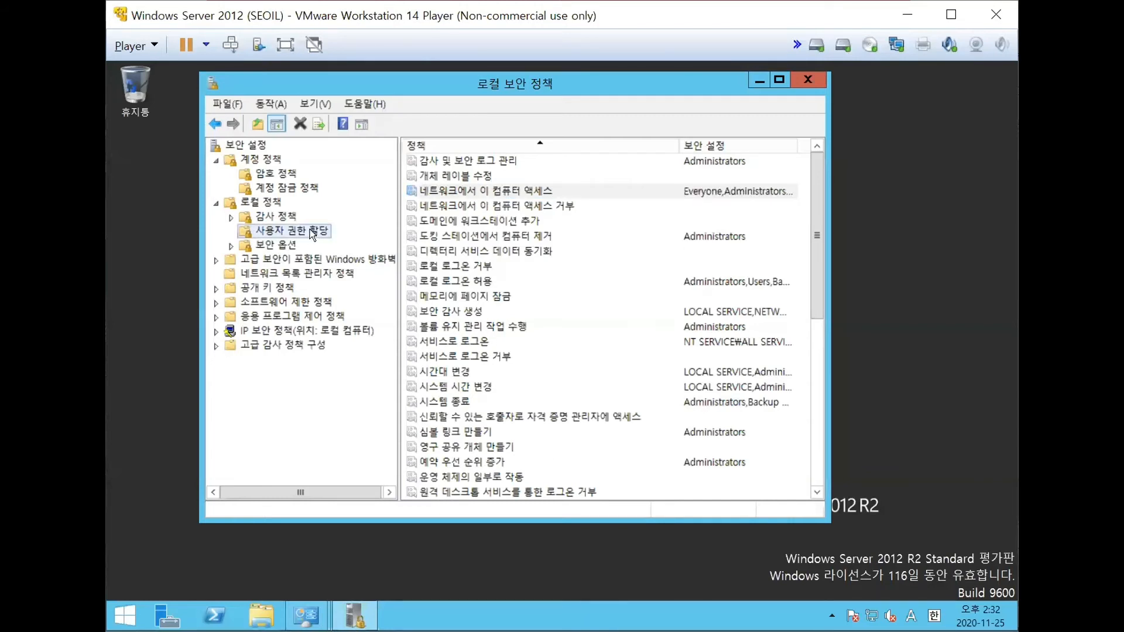
left_click(490, 197)
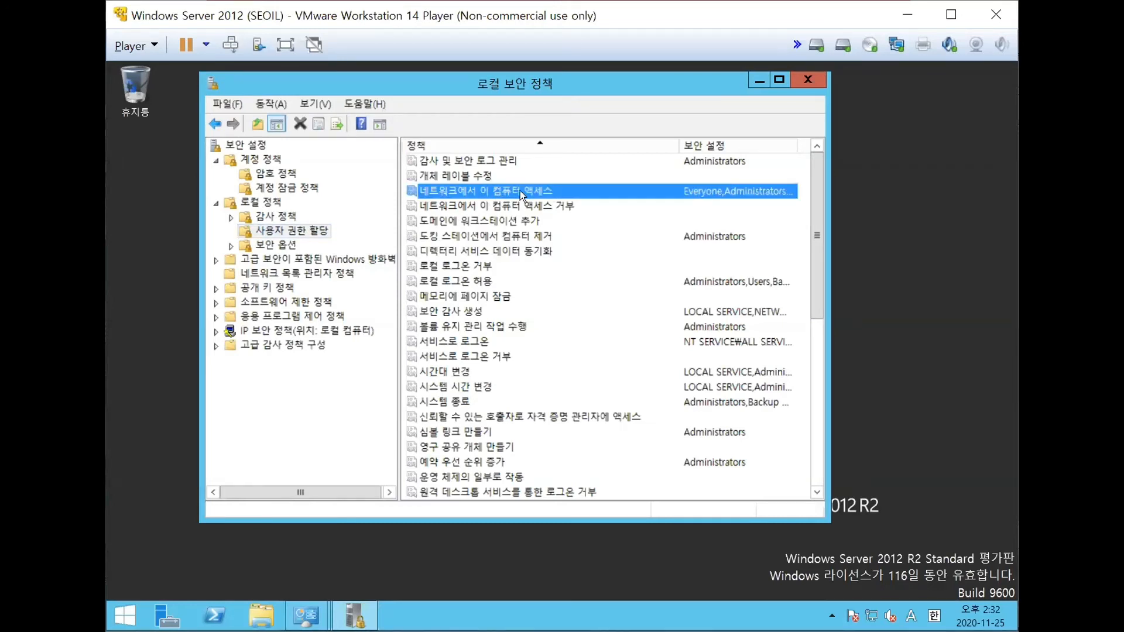
double_click(520, 191)
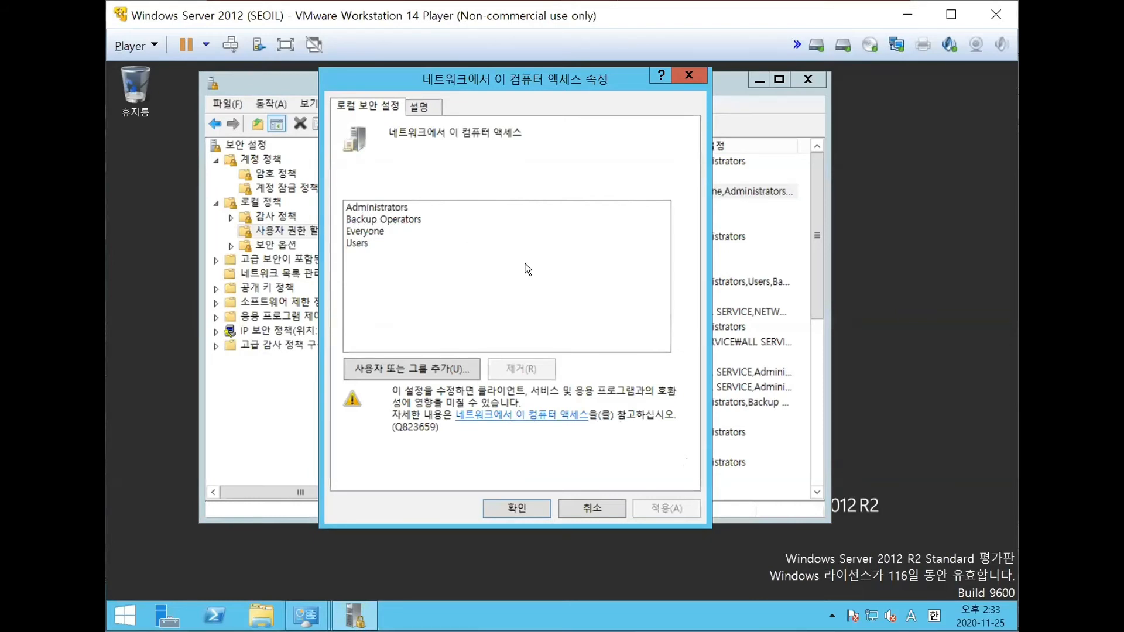
left_click(533, 511)
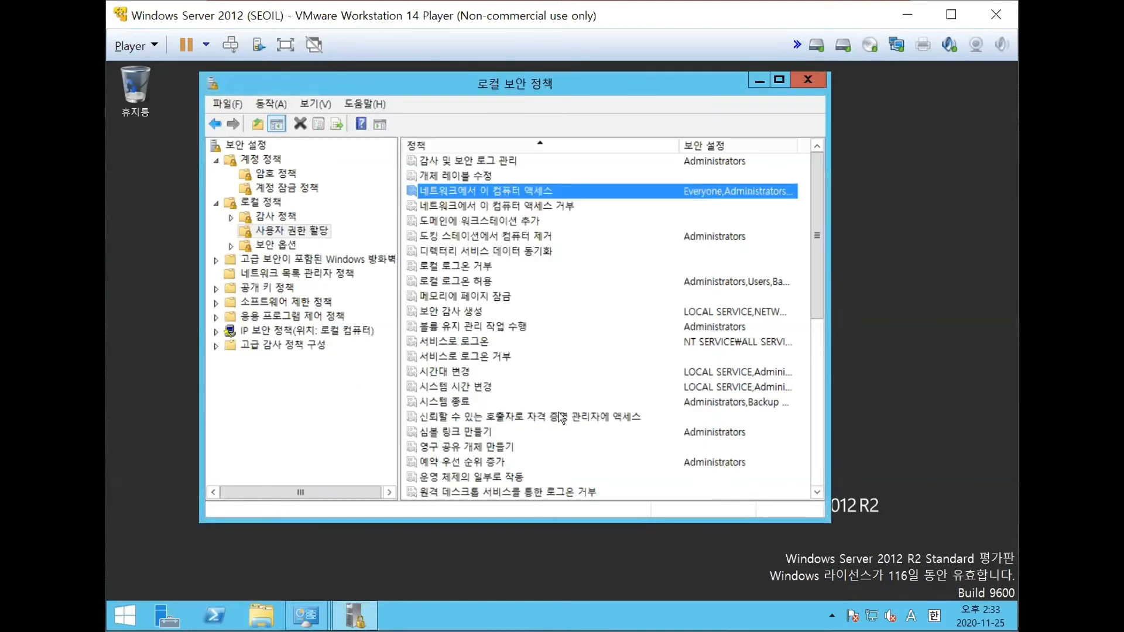
- Review the network access denial policy (네트워크에서 이 컴퓨터 액세스 거부) and the properties of the local logon denial policy (로컬 로그온 거부)
left_click(541, 205)
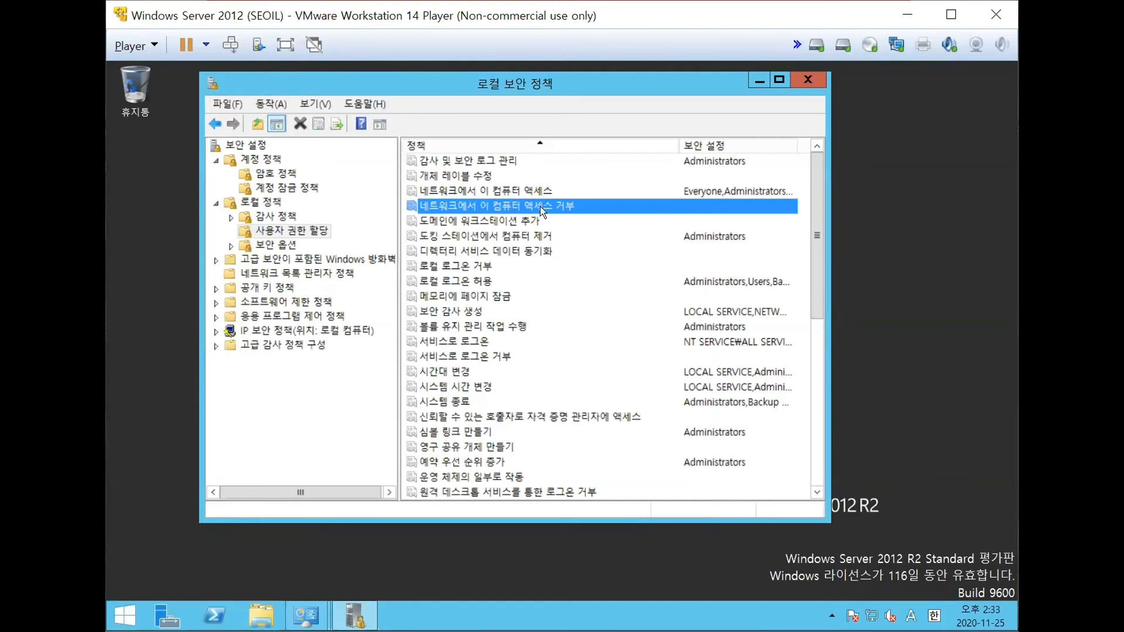
double_click(574, 211)
left_click(477, 266)
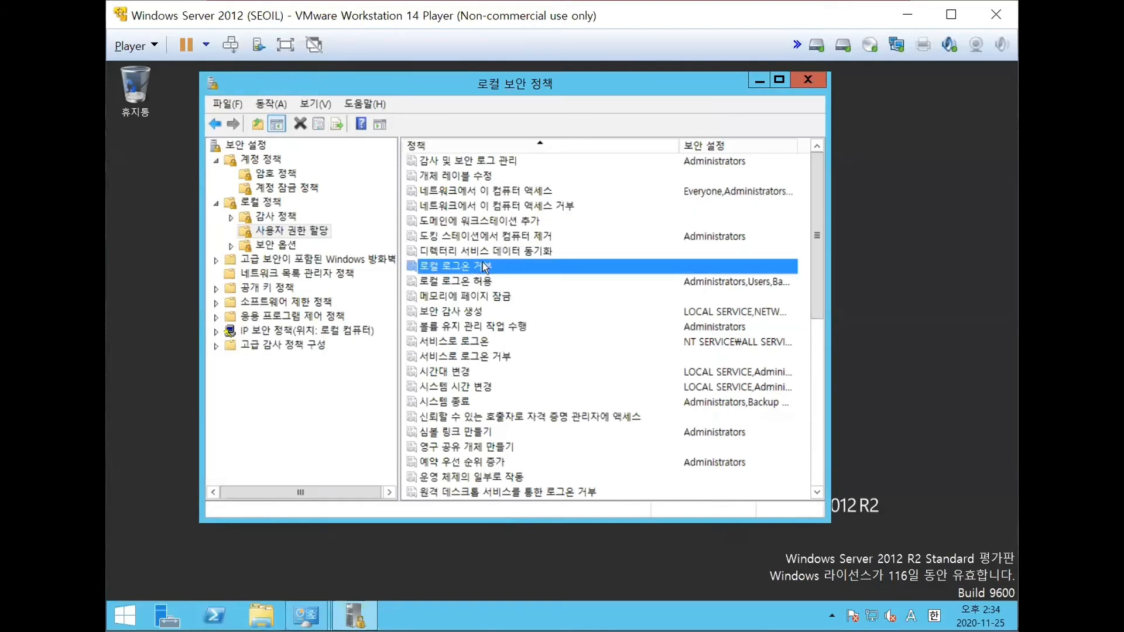
double_click(485, 268)
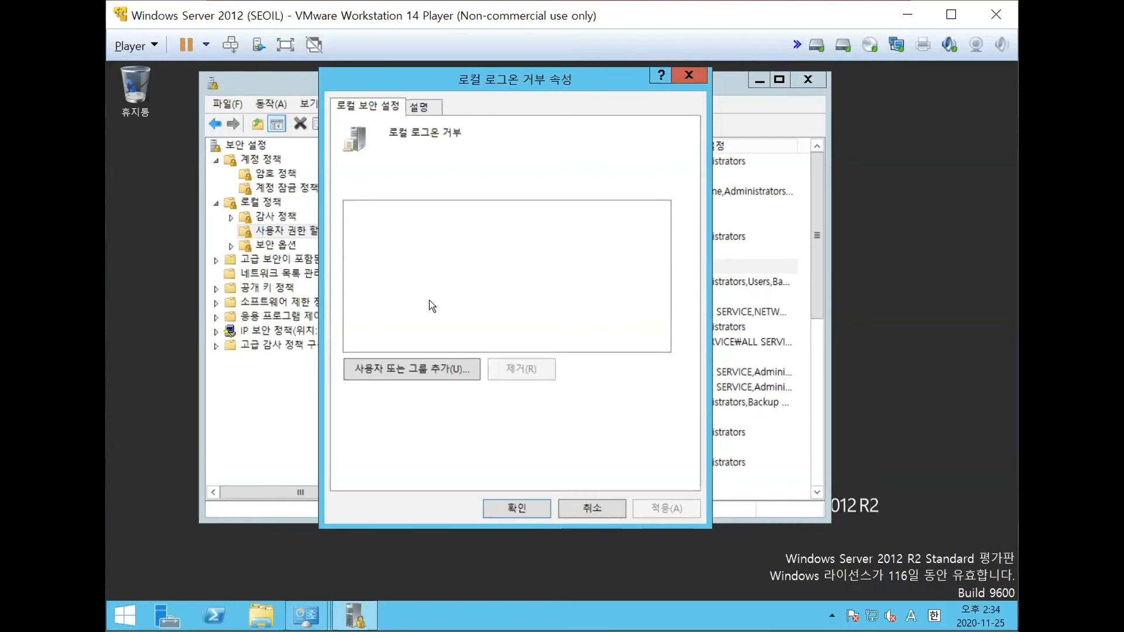
left_click(509, 504)
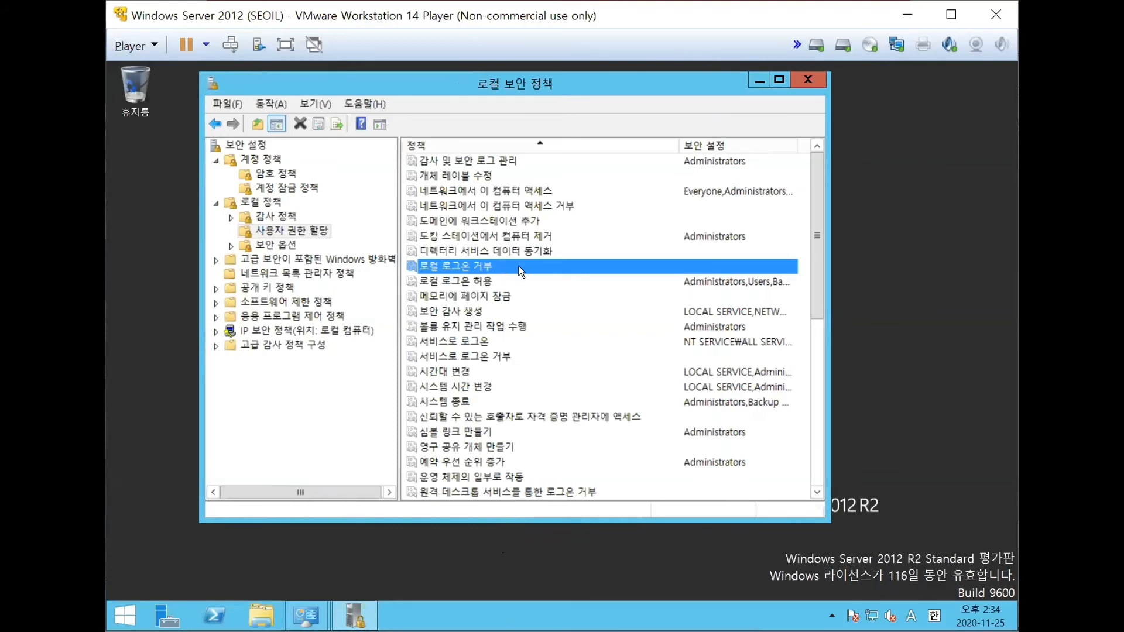
- Examine the properties of the local logon permission (로컬 로그온 허용), and revisit the network access and local logon denial entries
left_click(485, 284)
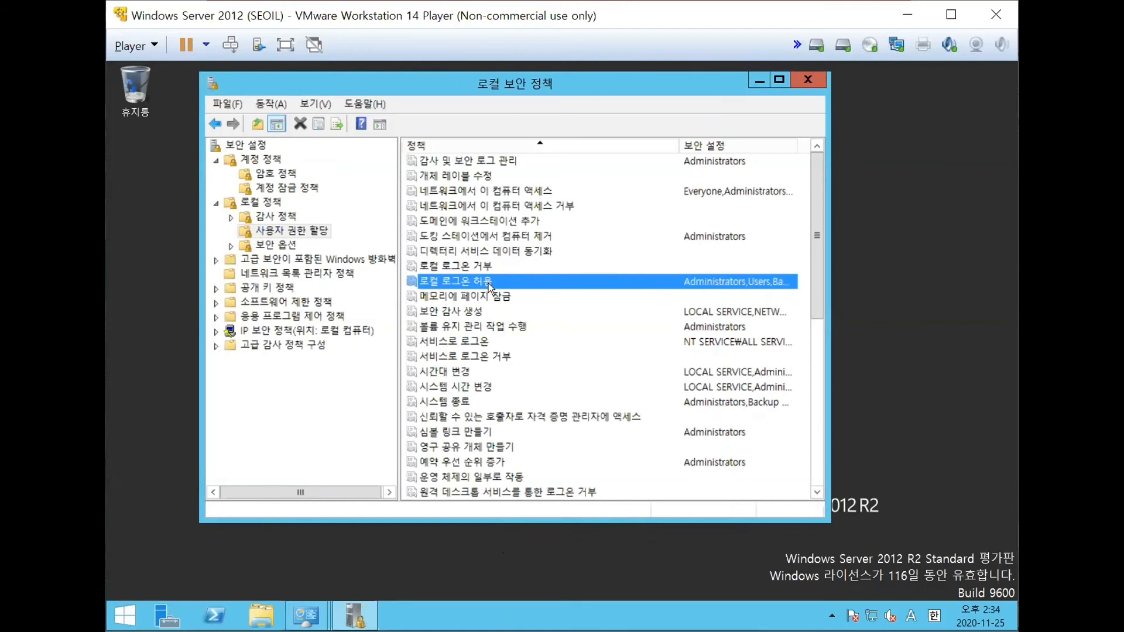
double_click(489, 283)
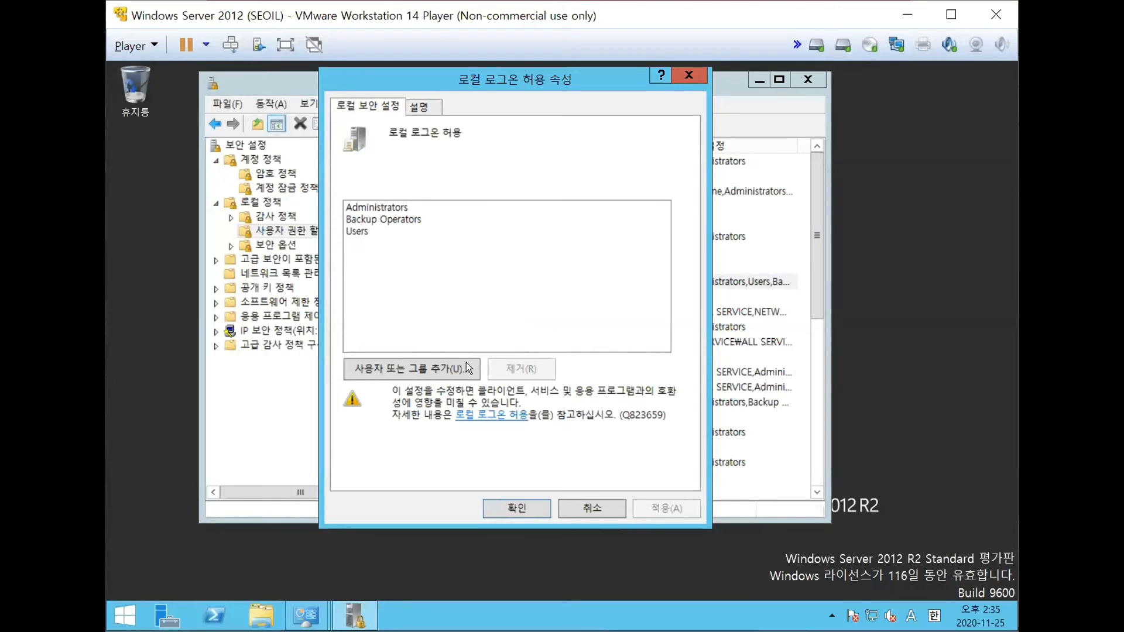
left_click(527, 508)
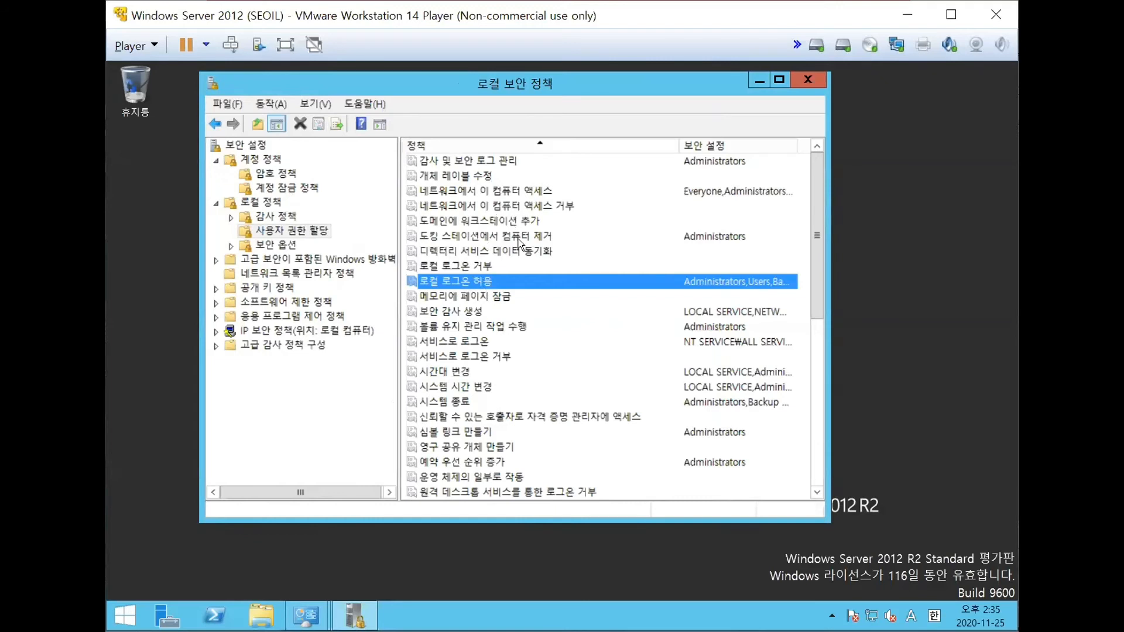
left_click(487, 208)
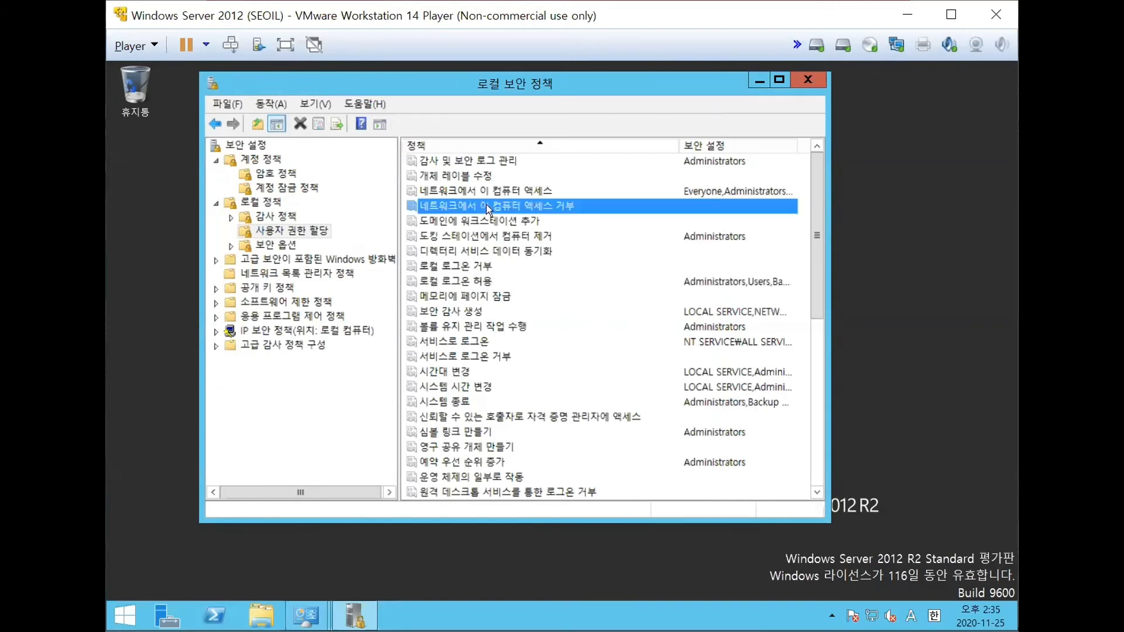
left_click(480, 269)
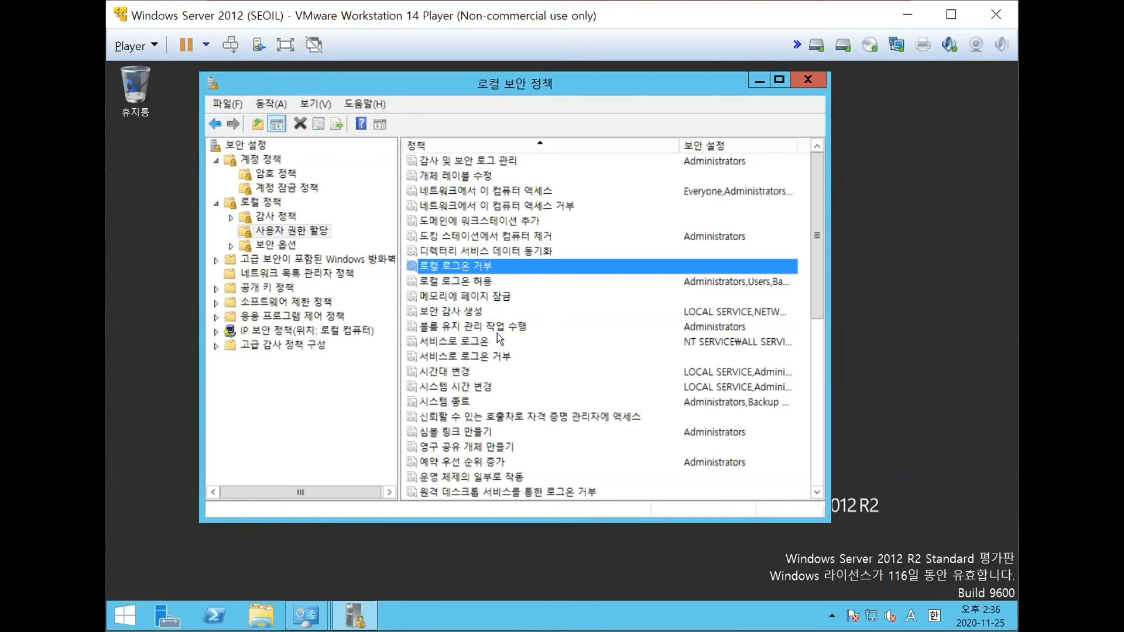
- Examine which groups hold the system shutdown right (시스템 종료) in its properties
left_click(461, 404)
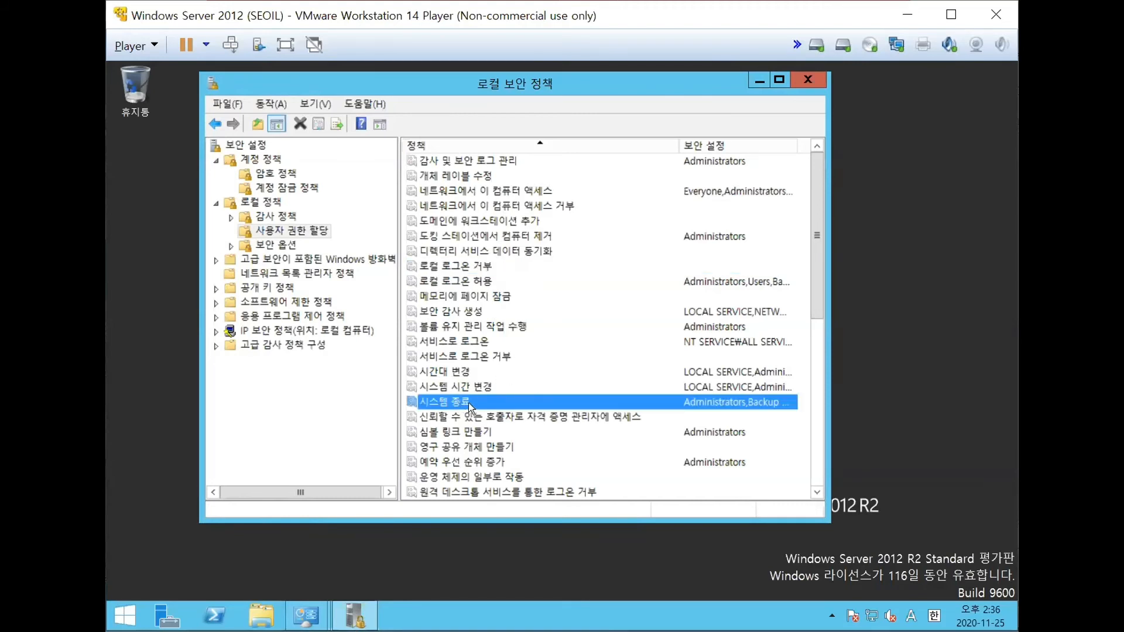
double_click(469, 402)
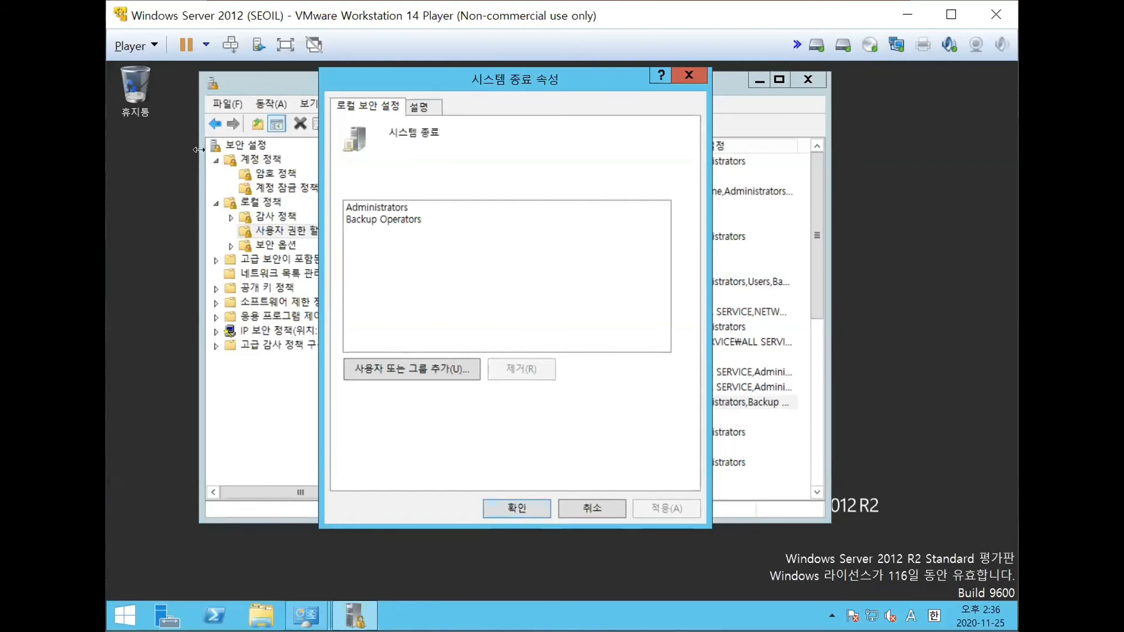
left_click(525, 512)
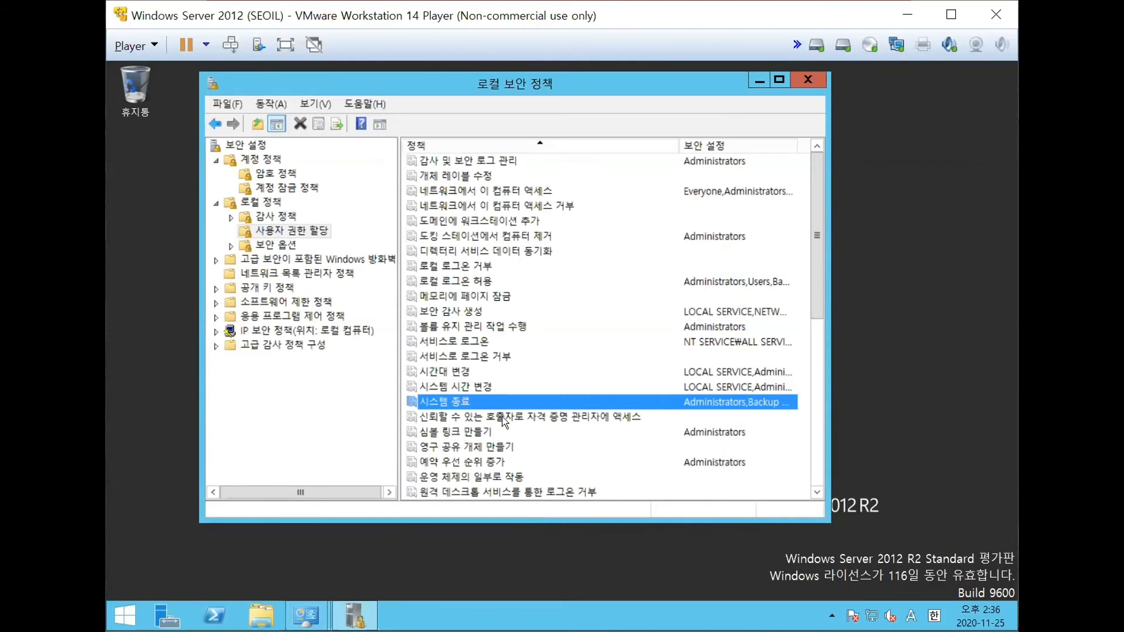
- Examine the assigned groups and the explanation for the right to force shutdown from a remote system (원격 시스템에서 강제 종료)
scroll(545, 454, "down", 1)
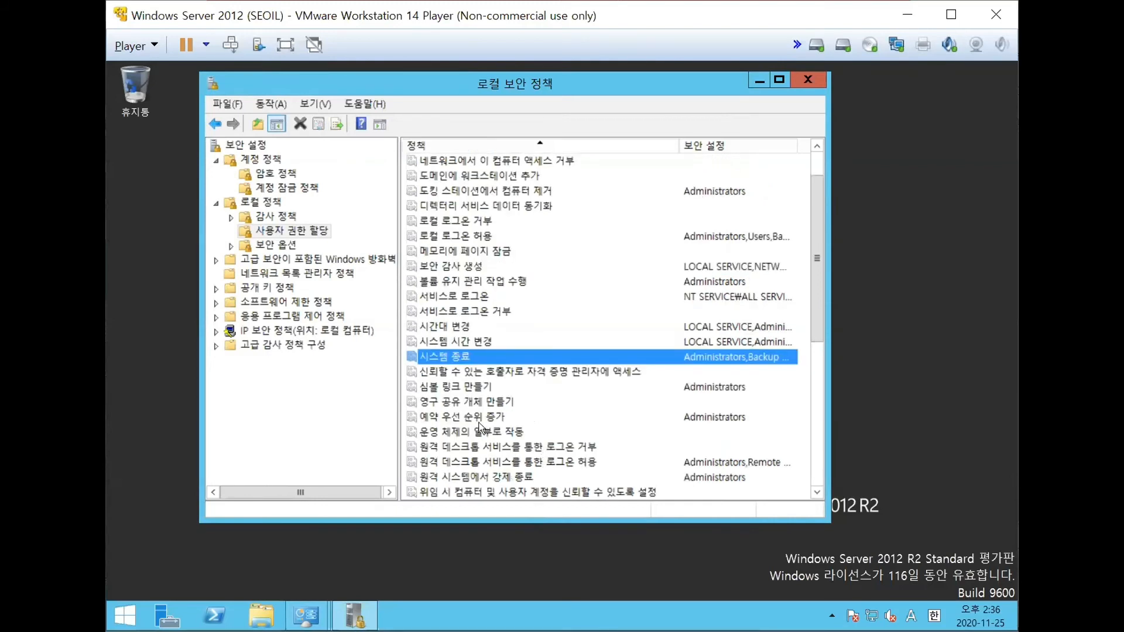
left_click(474, 479)
scroll(574, 398, "down", 2)
scroll(574, 396, "down", 1)
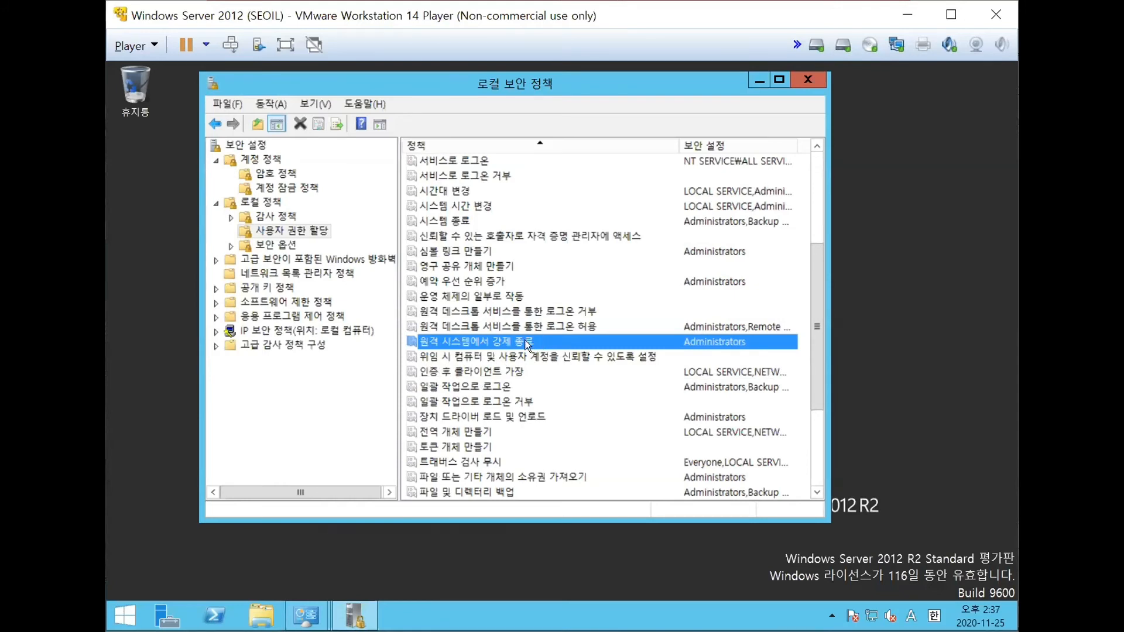
double_click(544, 342)
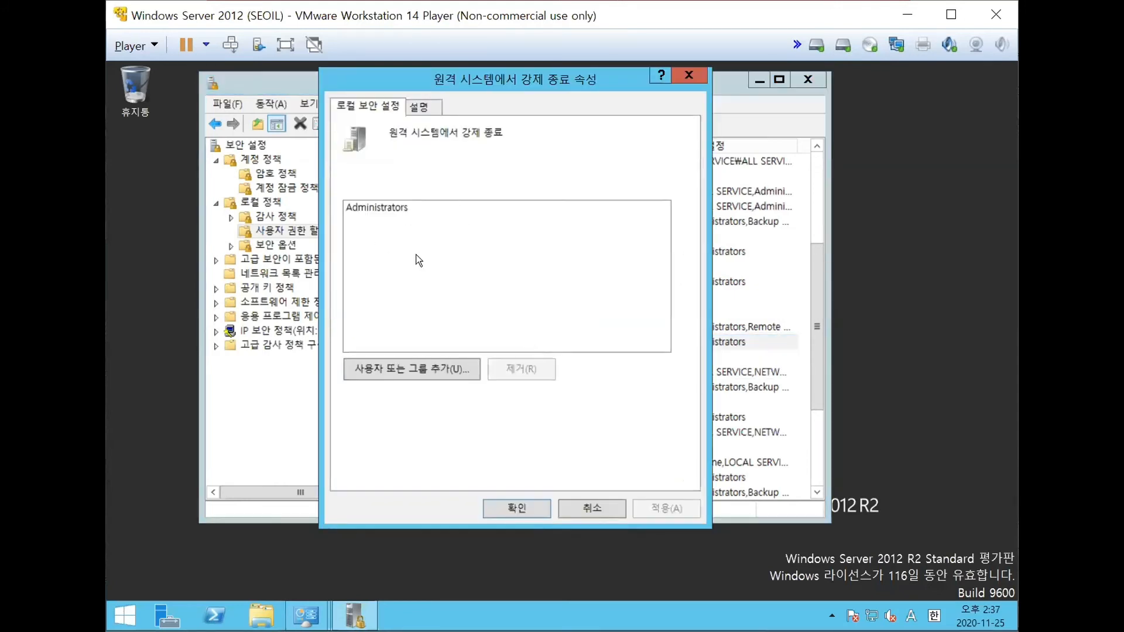
left_click(527, 508)
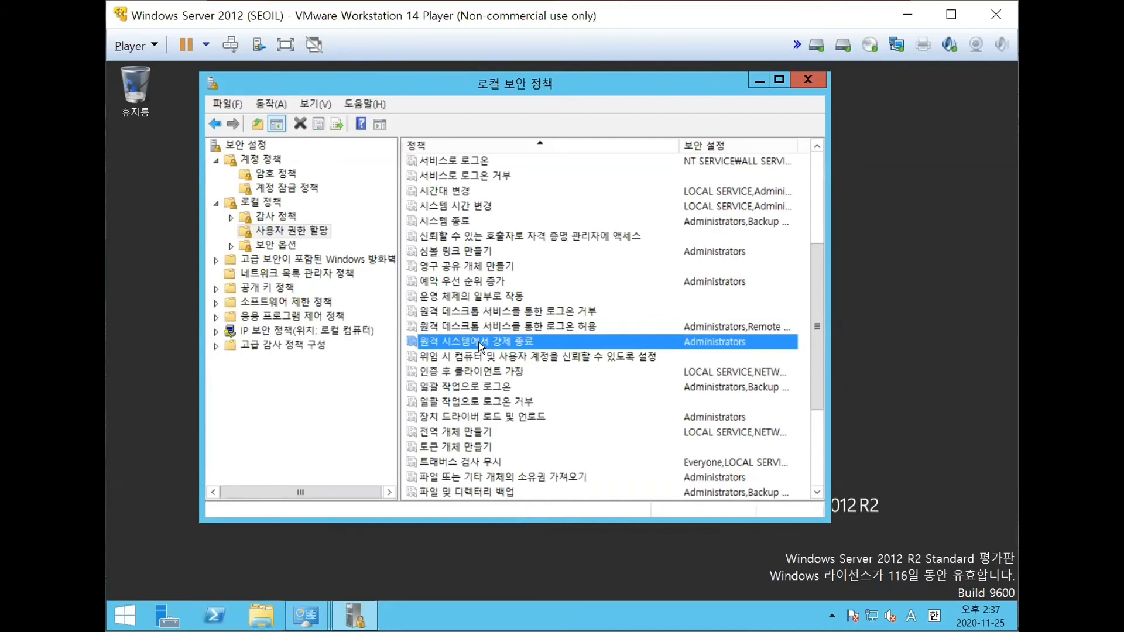
double_click(496, 343)
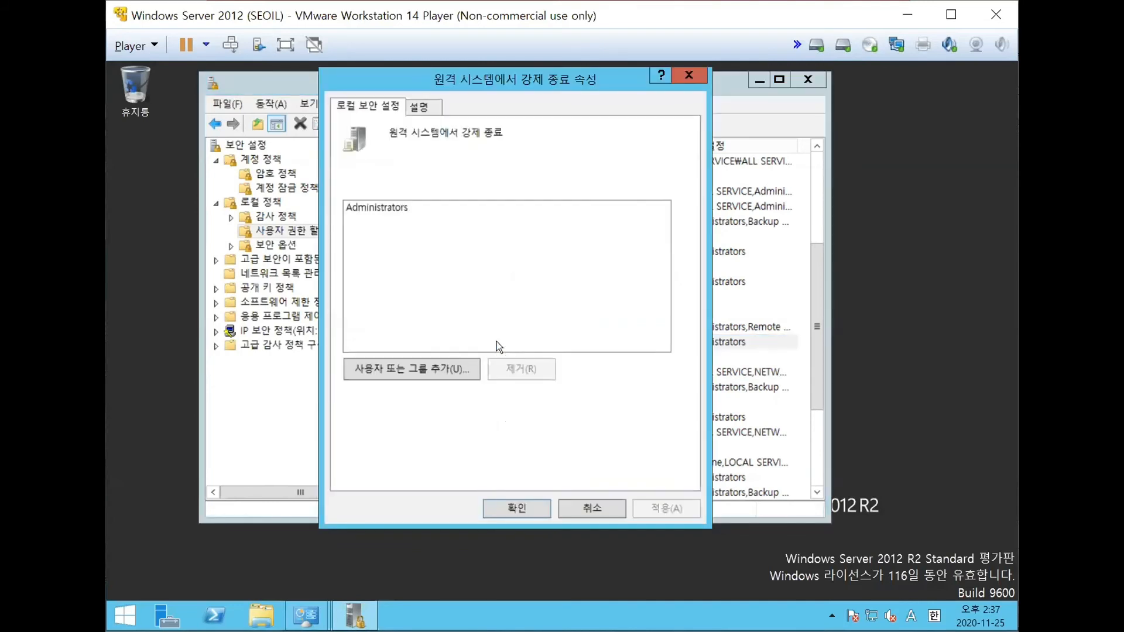
left_click(427, 107)
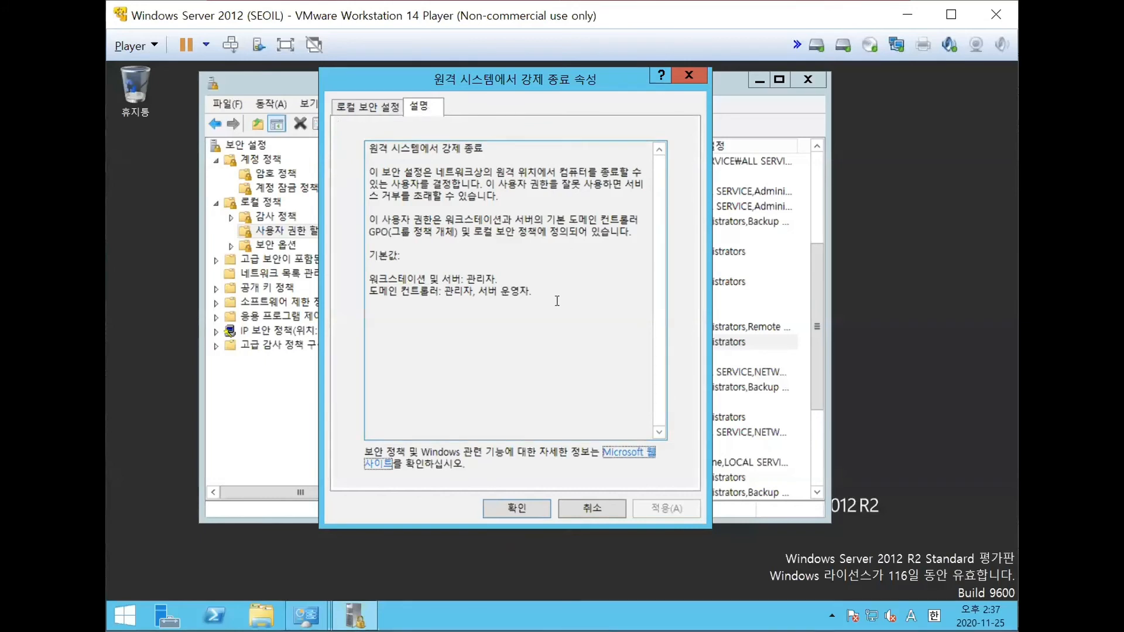
left_click(527, 509)
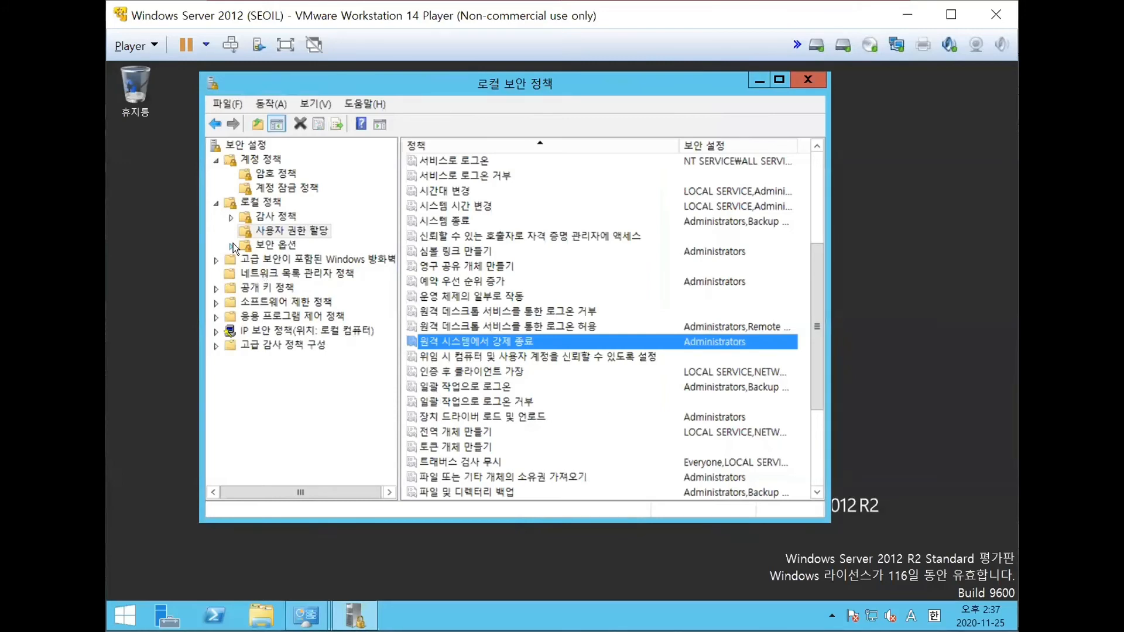
- Under security options (보안 옵션), examine the audit policy that shuts down the system when security audits cannot be logged
left_click(273, 246)
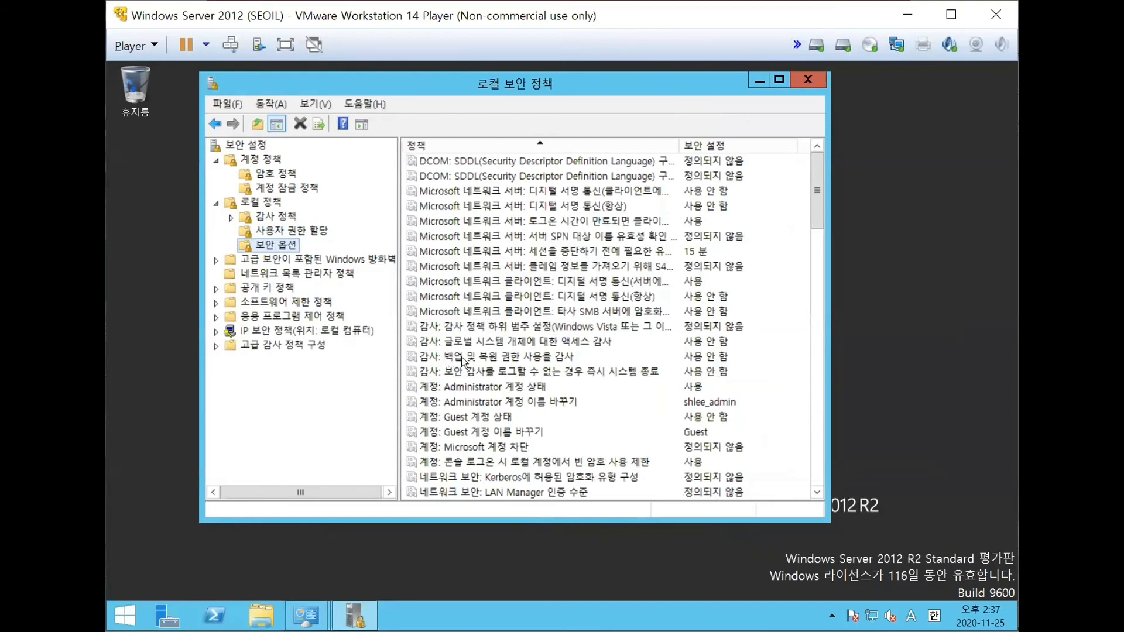
left_click(491, 372)
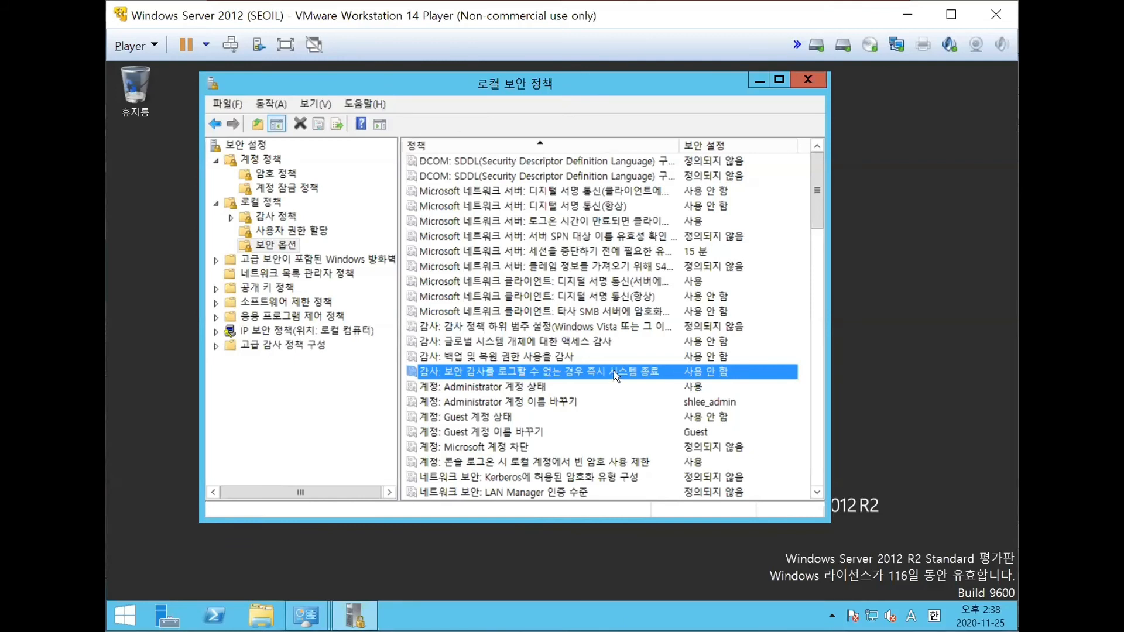
double_click(613, 371)
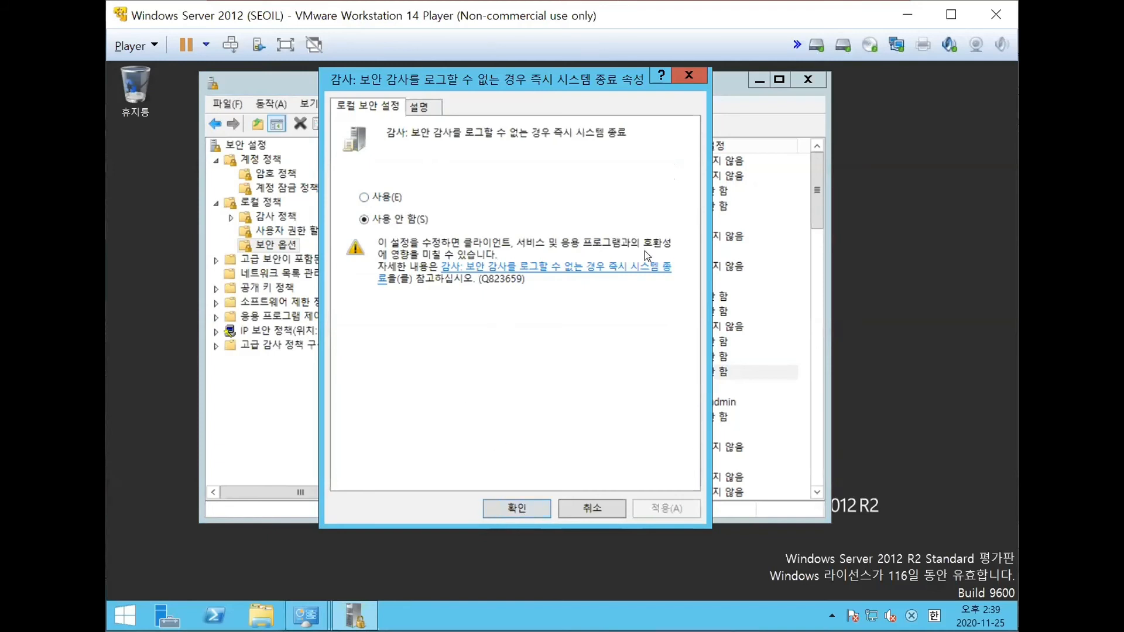
left_click(517, 509)
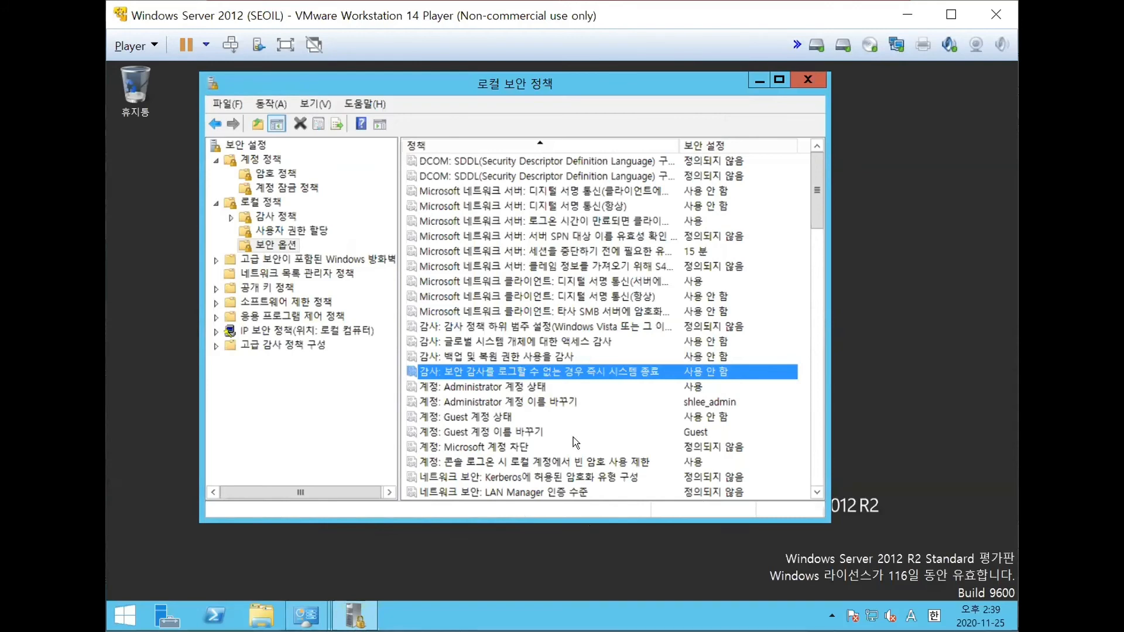
- Examine the interactive logon policy that hides the last user name (대화형 로그온: 마지막 사용자 이름 표시 안 함), leaving its setting untouched
scroll(544, 427, "down", 5)
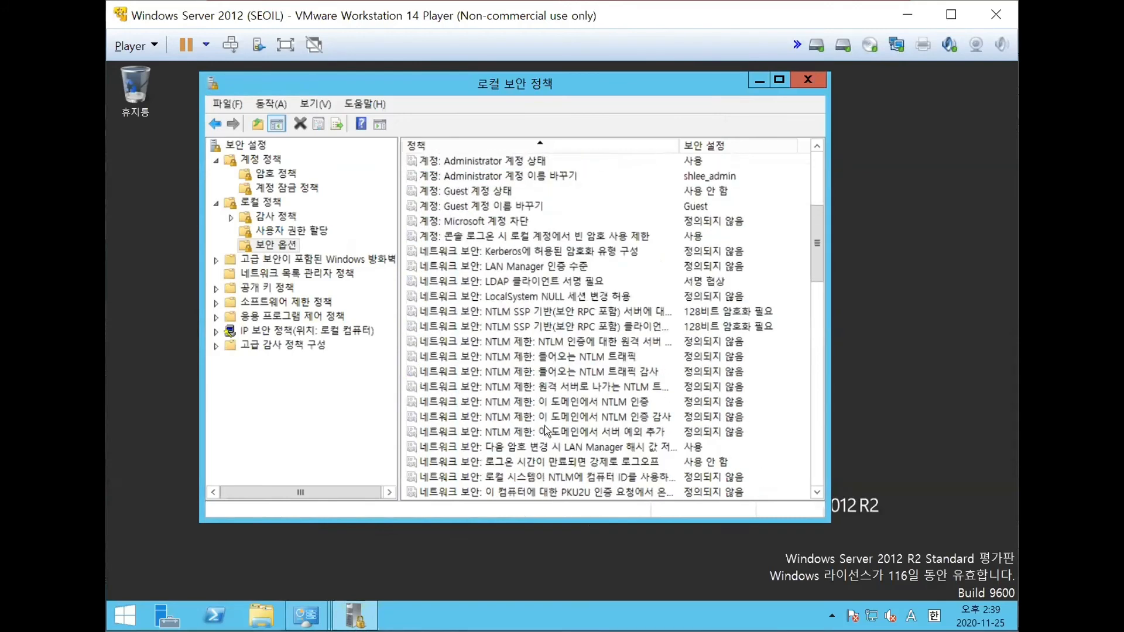
scroll(545, 431, "down", 10)
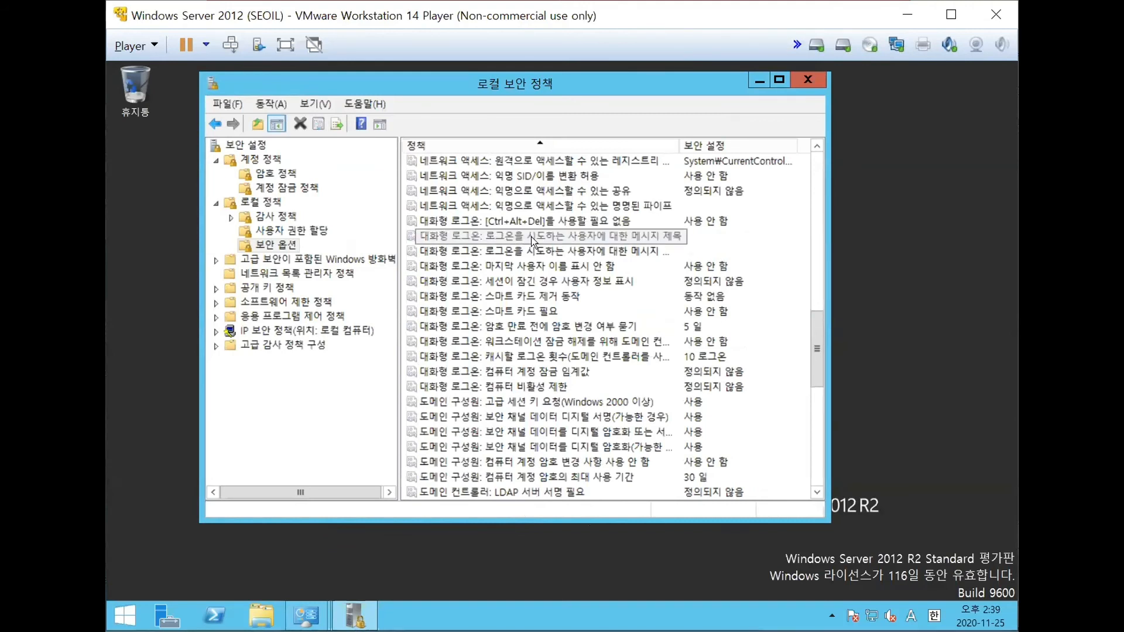
left_click(516, 267)
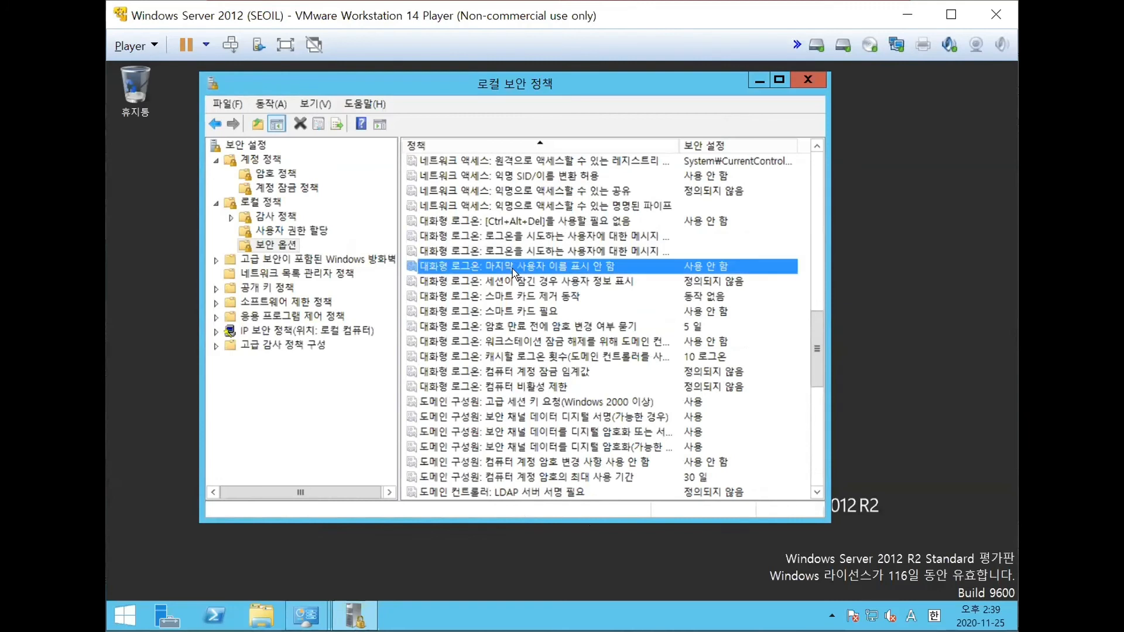
double_click(546, 265)
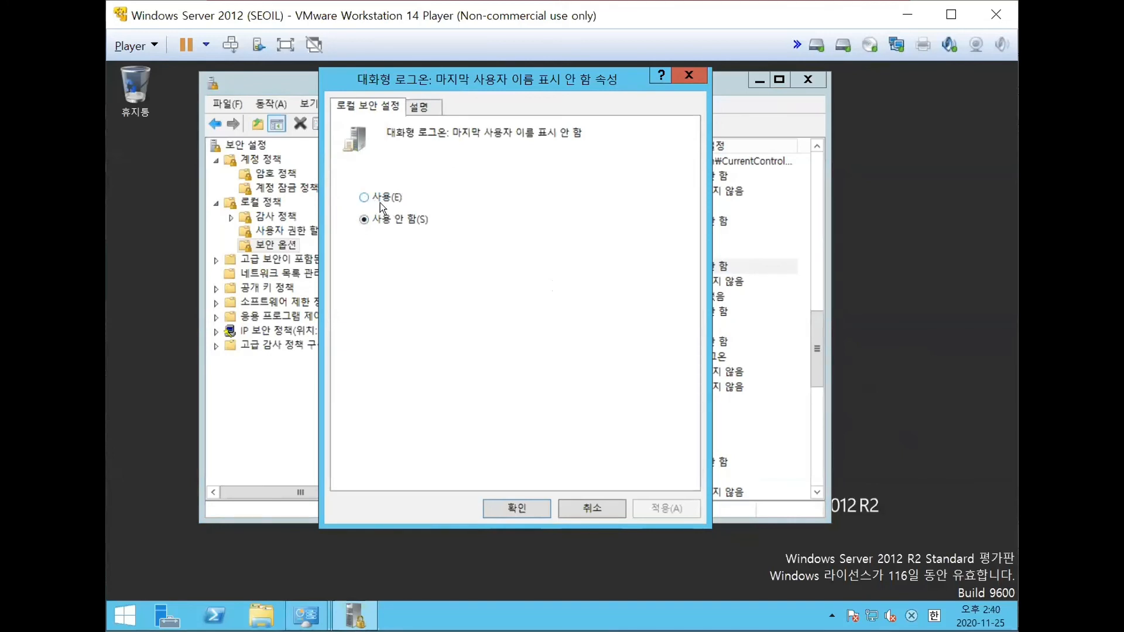
left_click(592, 509)
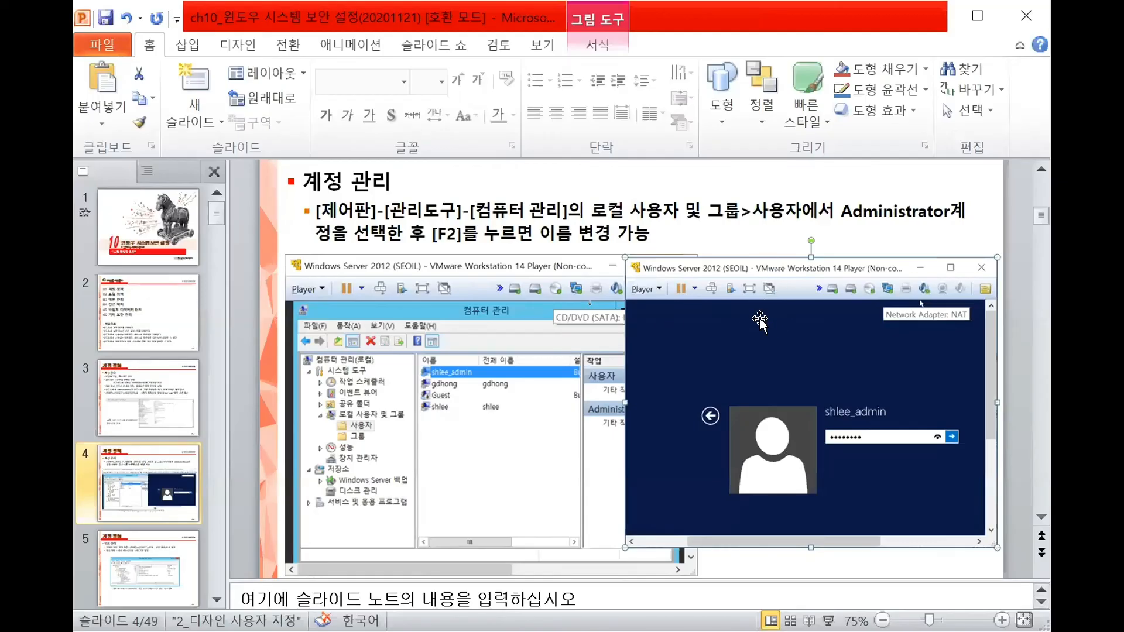
- Switch to the PowerPoint deck, go to slide 12 on security options (보안 옵션), and start the slide show from there
scroll(733, 328, "down", 1)
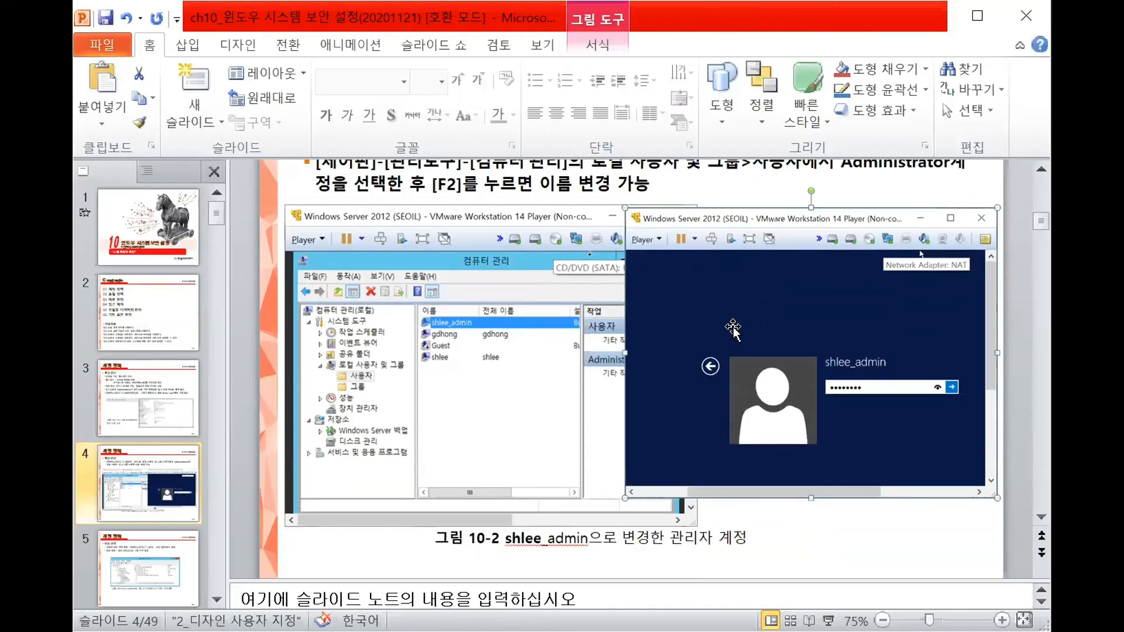
scroll(733, 328, "down", 3)
scroll(729, 346, "down", 2)
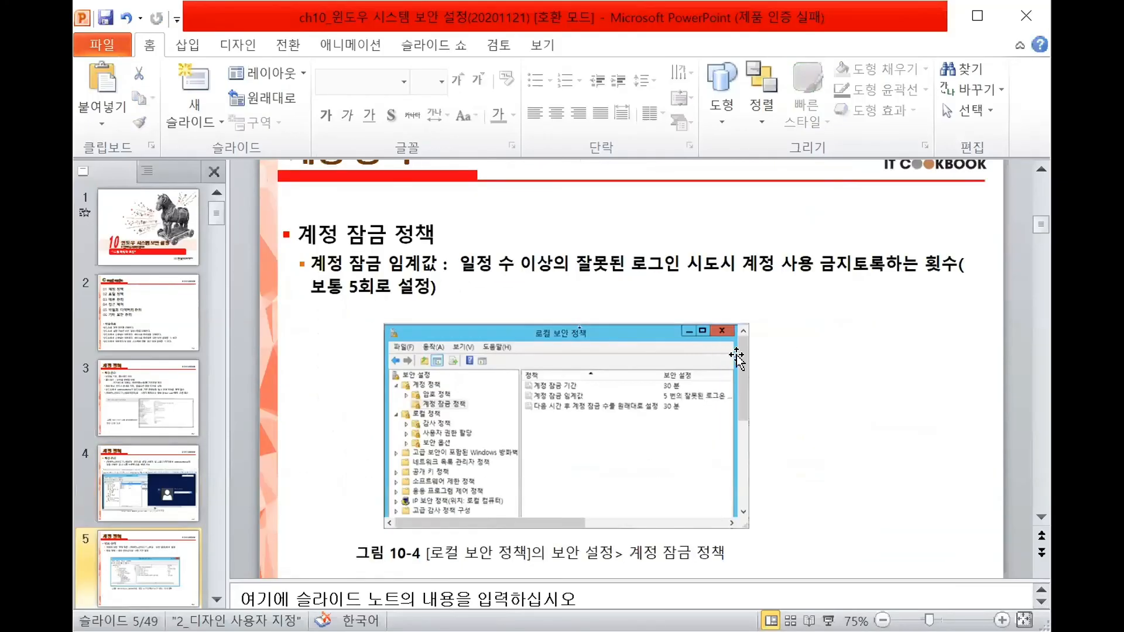
scroll(737, 358, "down", 8)
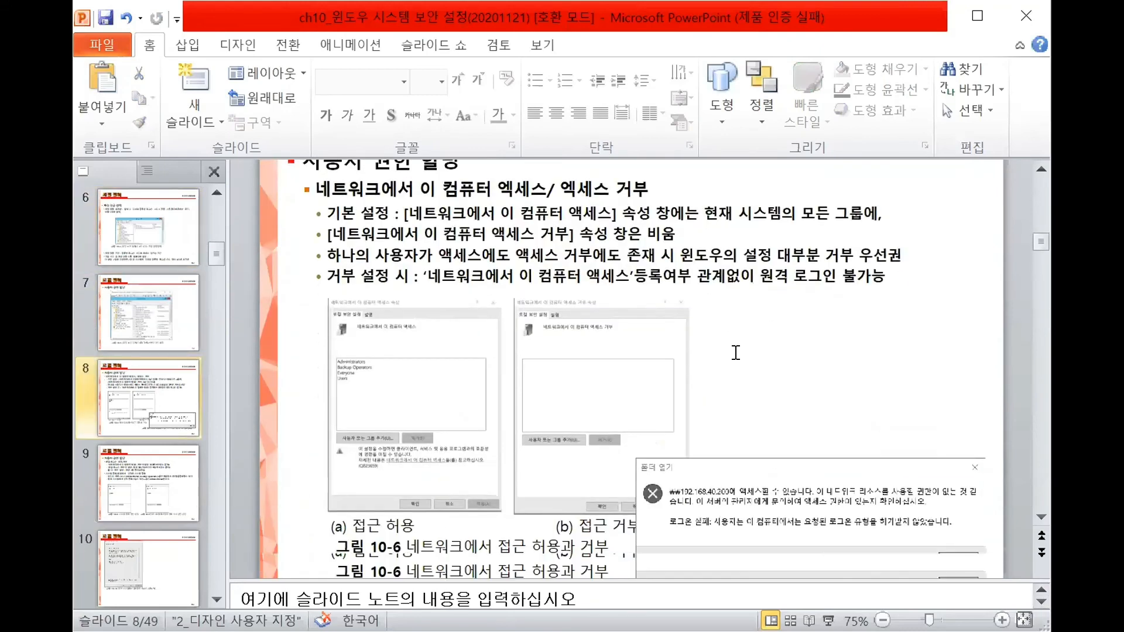
scroll(736, 352, "down", 4)
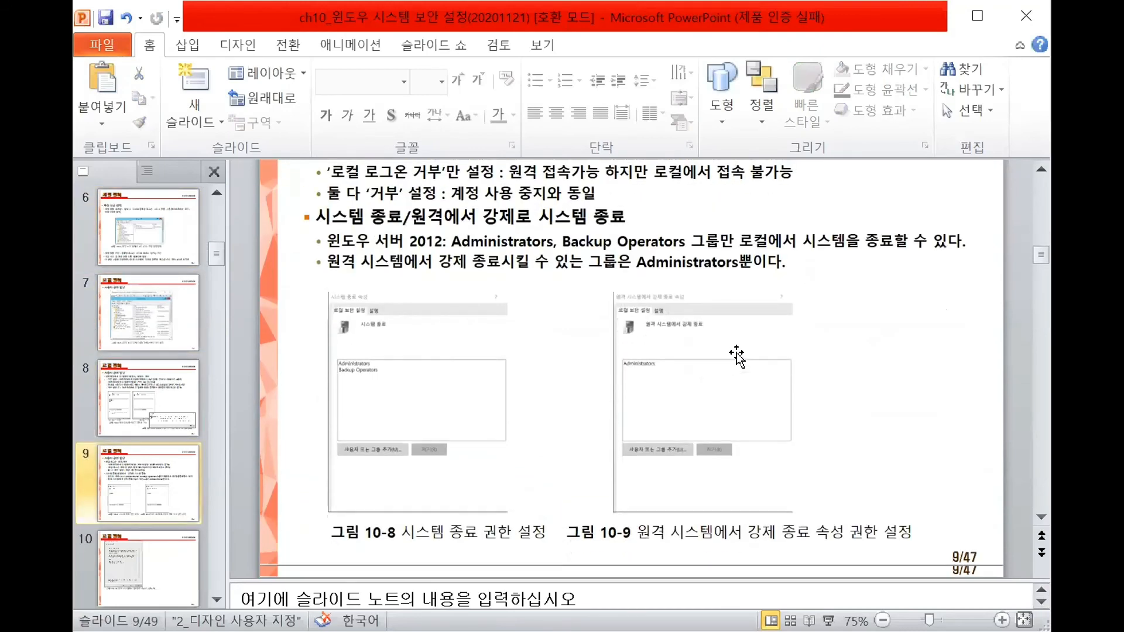
scroll(736, 354, "down", 6)
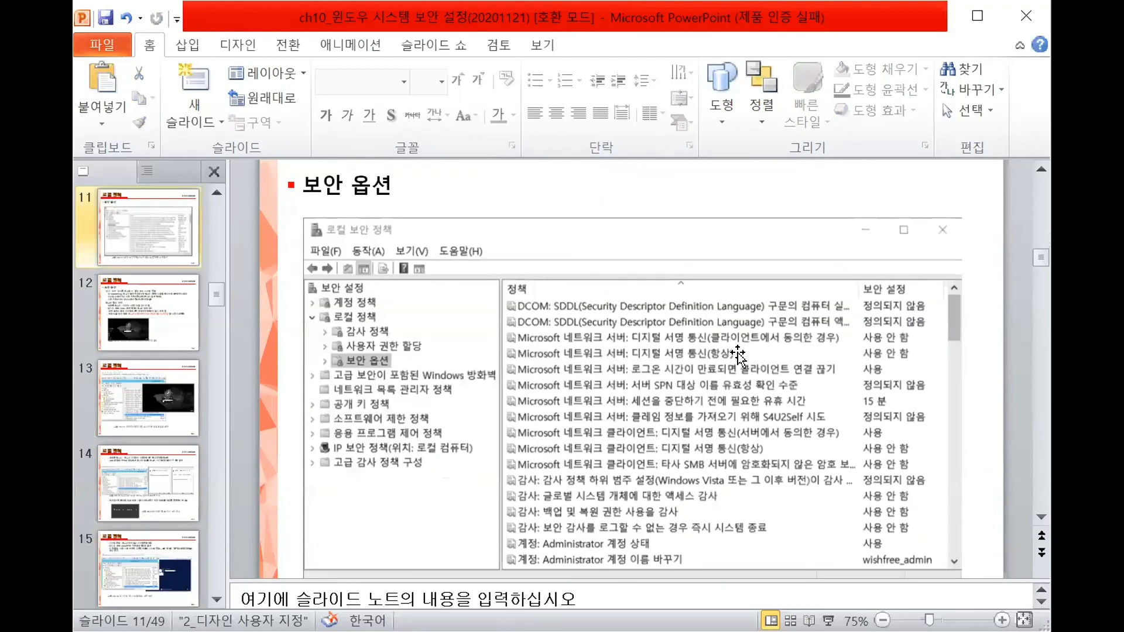
scroll(739, 352, "down", 5)
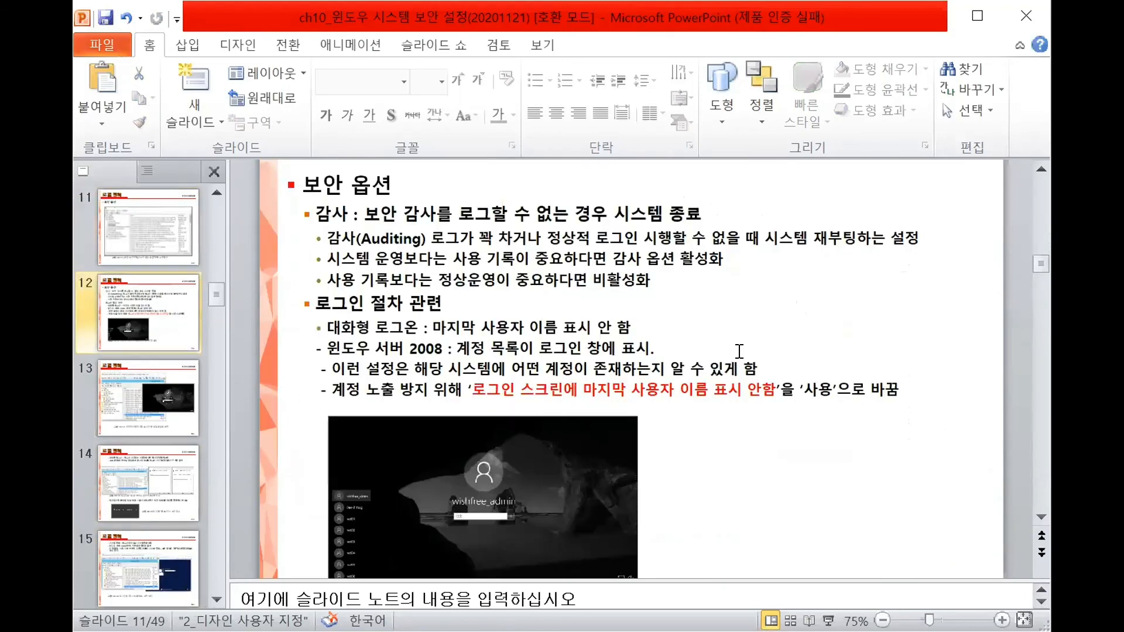
scroll(739, 351, "down", 2)
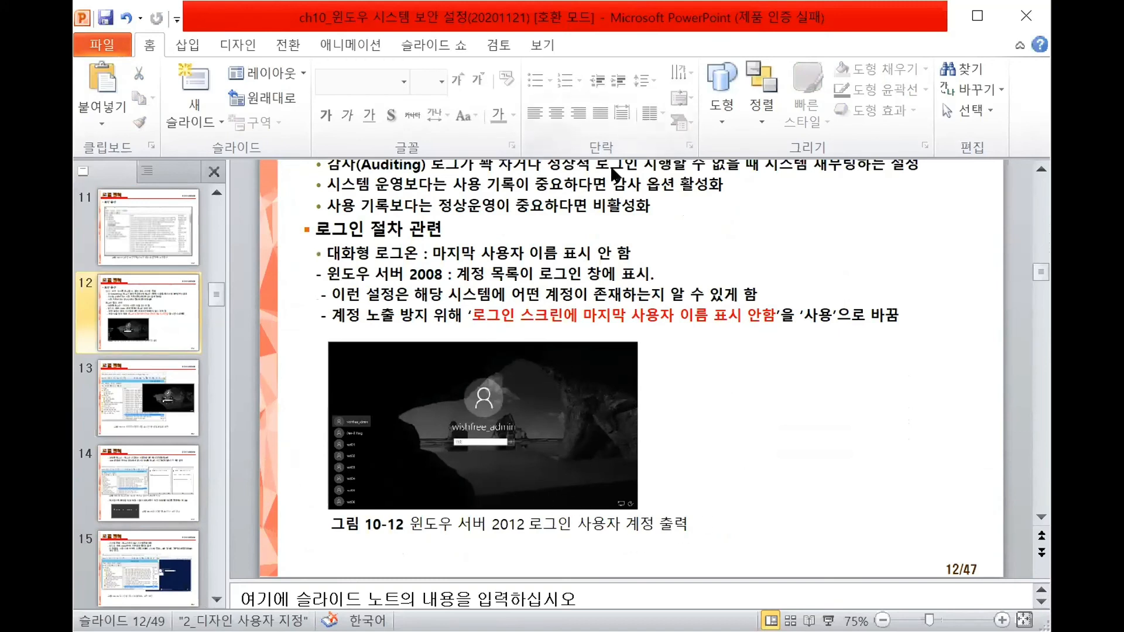
left_click(828, 621)
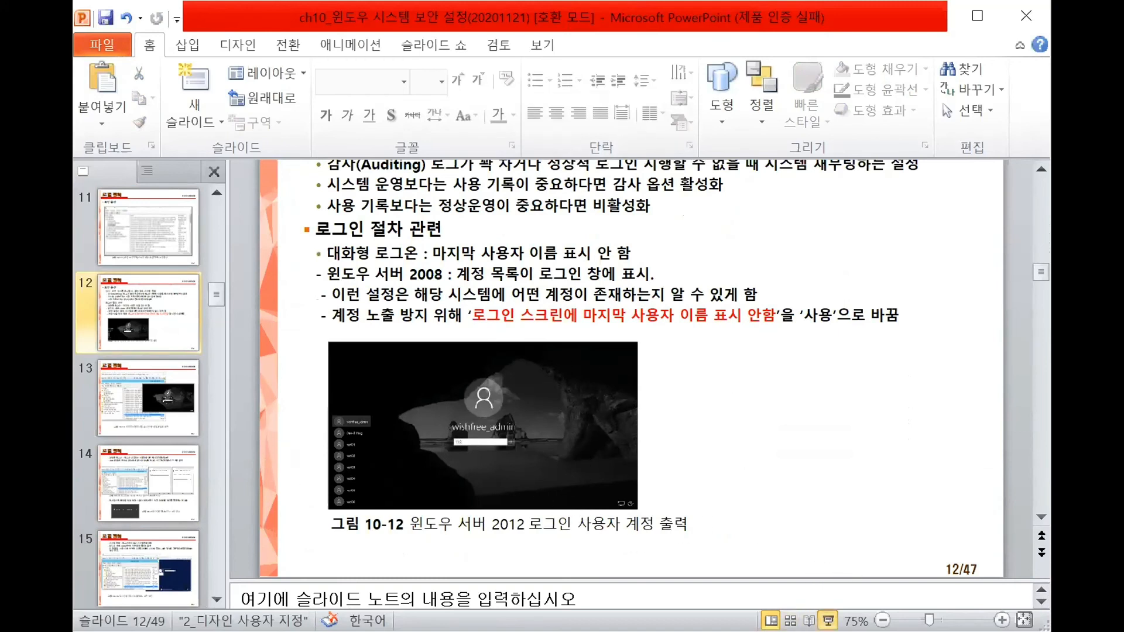
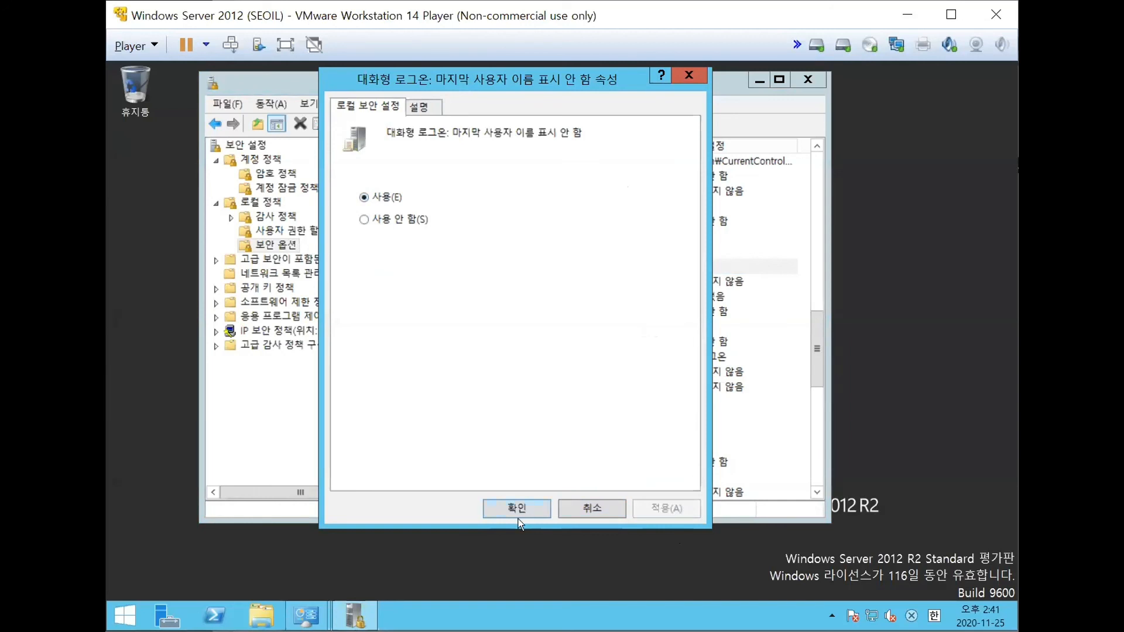
- Confirm the interactive logon policy that hides the last user name (마지막 사용자 이름 표시 안 함) with 사용 selected
left_click(529, 511)
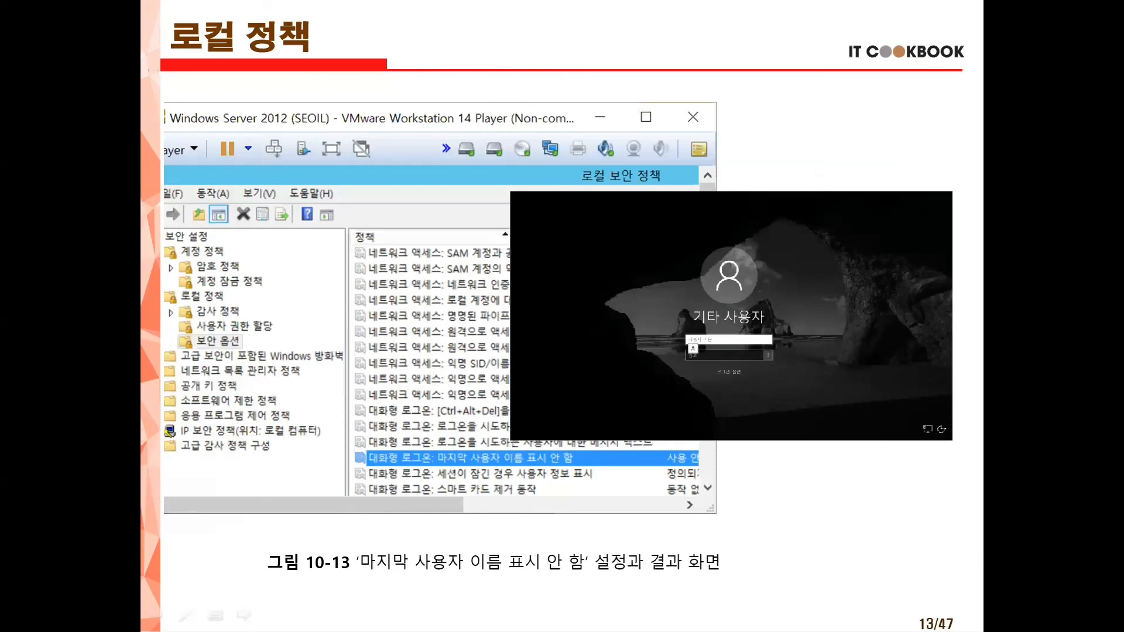
- Switch to the slide show and browse slides 13 to 20 on local policies (로컬 정책) and daemon management (데몬 관리), returning to the logon policy slides
key("Right")
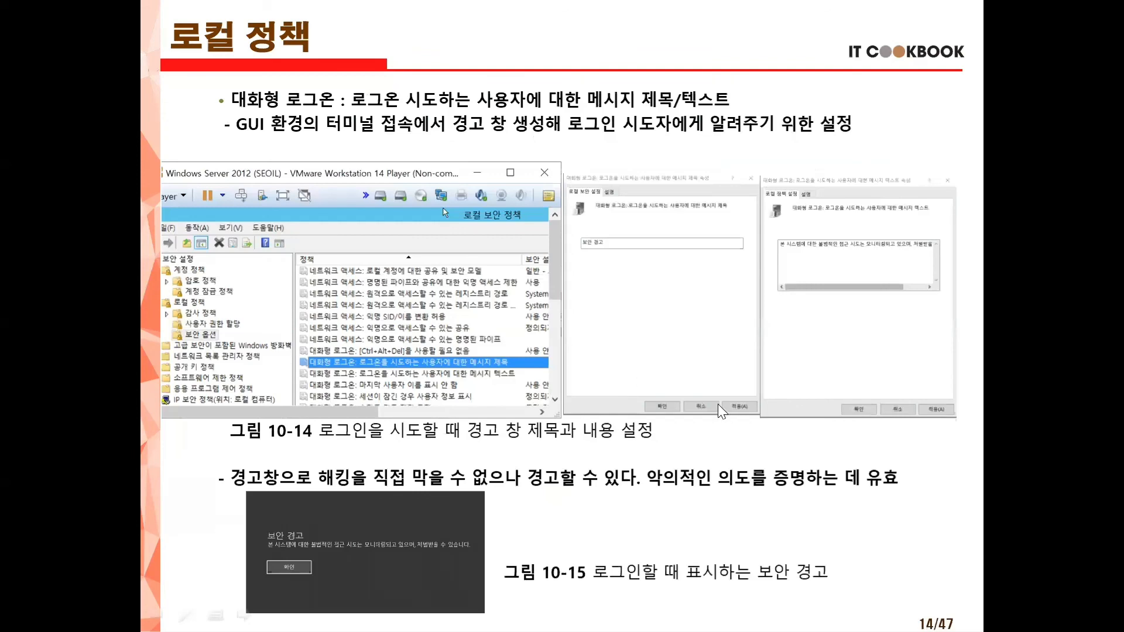
key("Right")
key("Left")
key("Right")
key("Right")
key("Right")
key("Right")
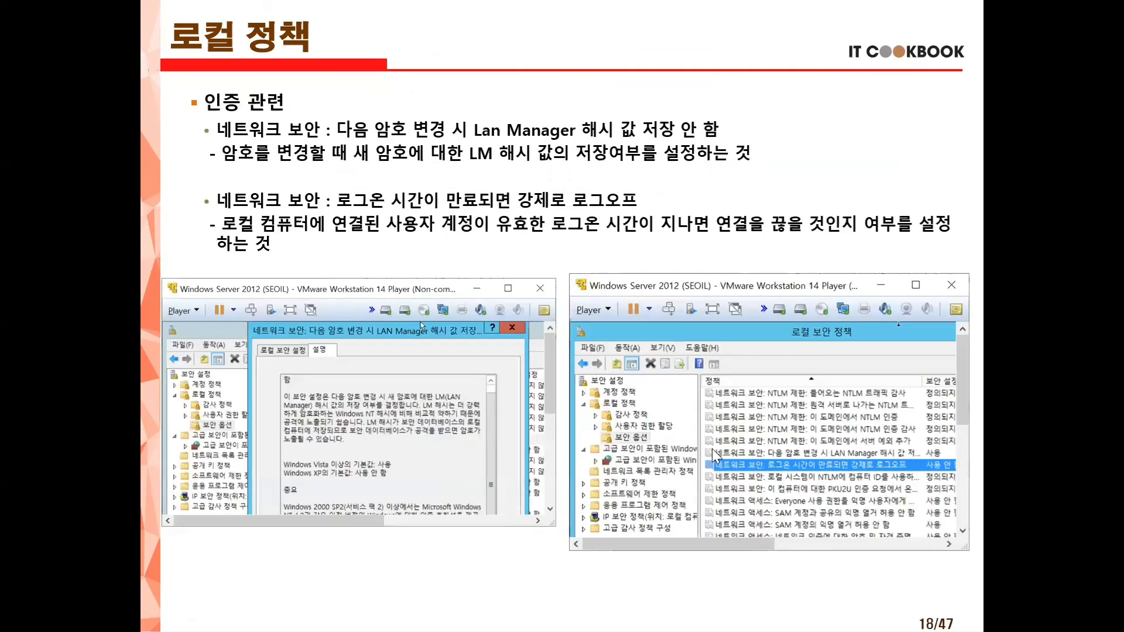
key("Right")
key("Right")
key("Left")
key("Right")
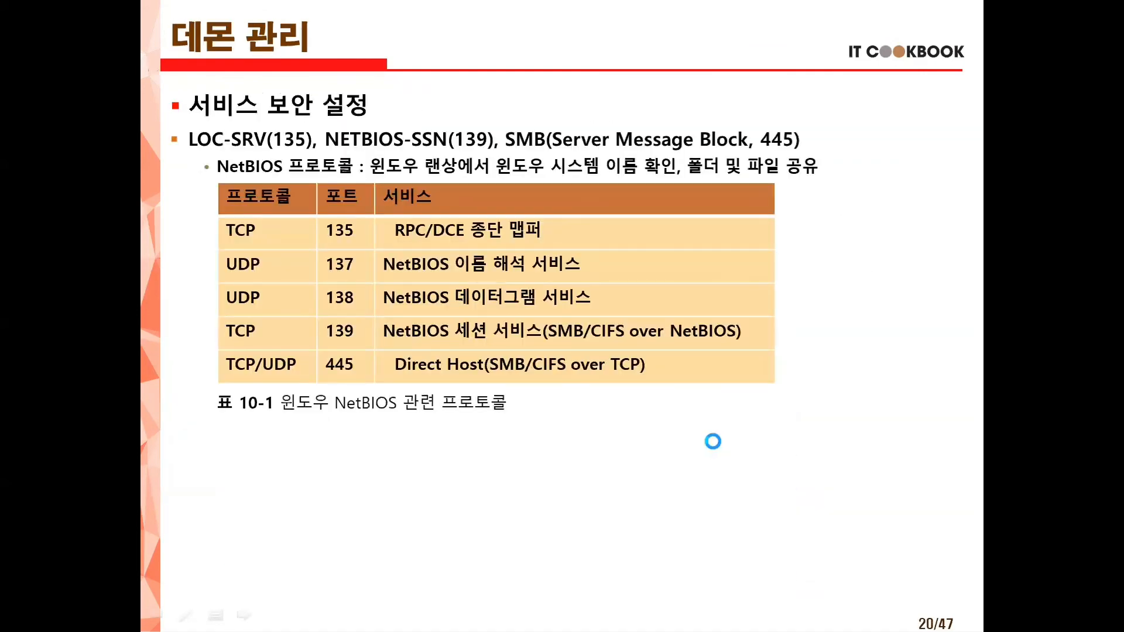
key("Left")
key("Left")
key("Left")
key("Left")
key("Left")
key("Left")
key("Left")
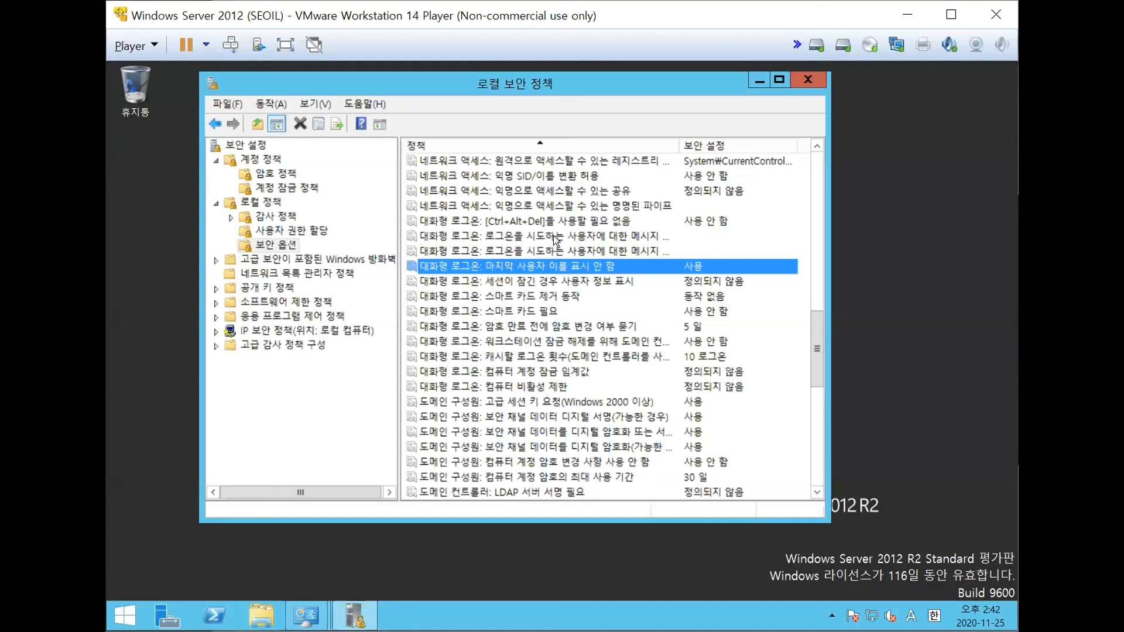
- In the Windows Server security options list, widen the 정책 column to show the full interactive logon policy names
left_click(541, 253)
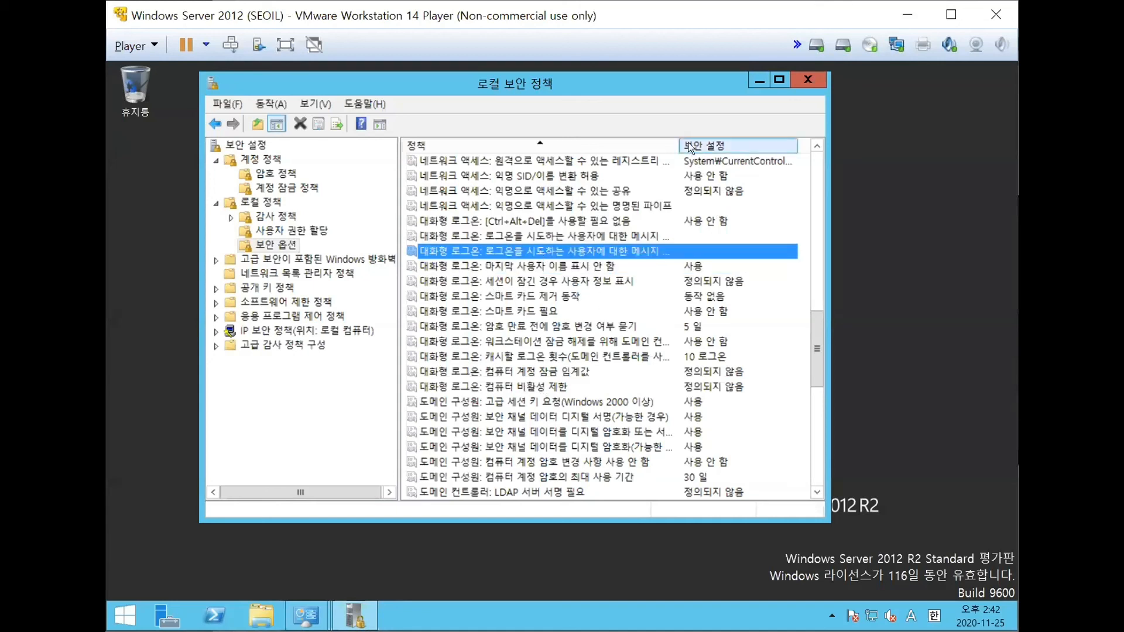
left_click_drag(681, 146, 728, 146)
left_click(666, 237)
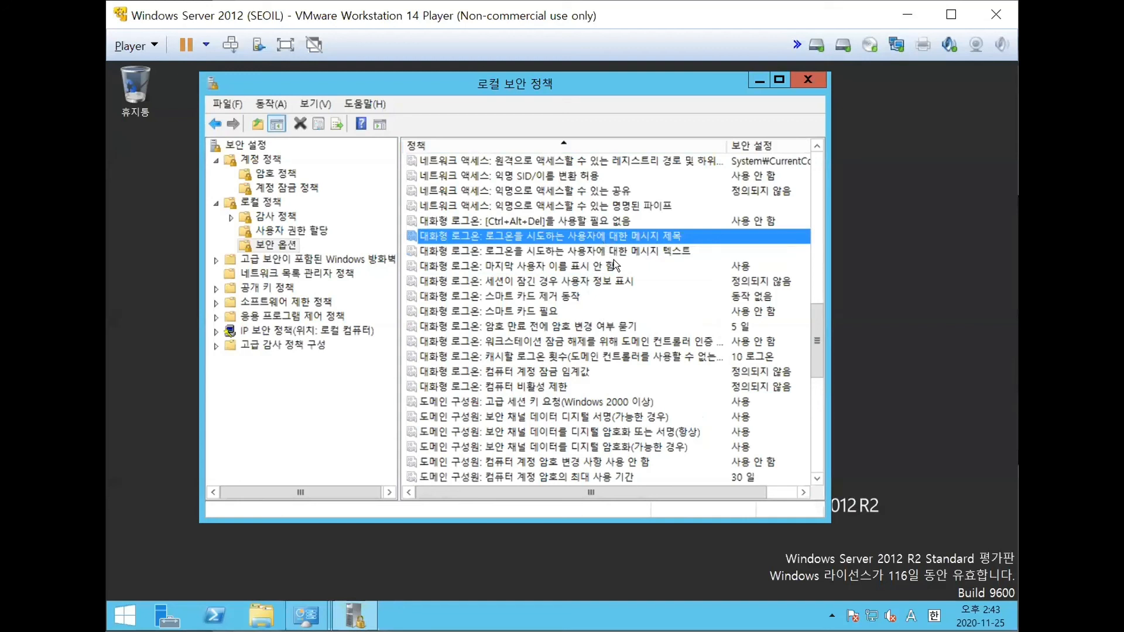
- Set the interactive logon message title for users attempting to log on (메시지 제목) to "보안 경고" and apply it
double_click(636, 236)
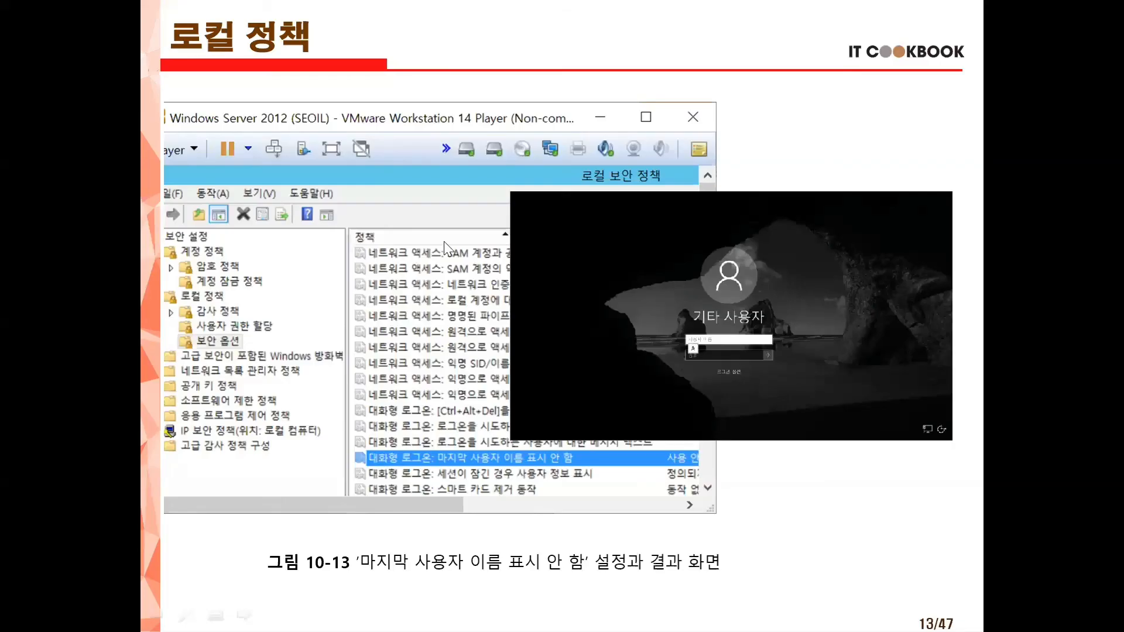
left_click(591, 334)
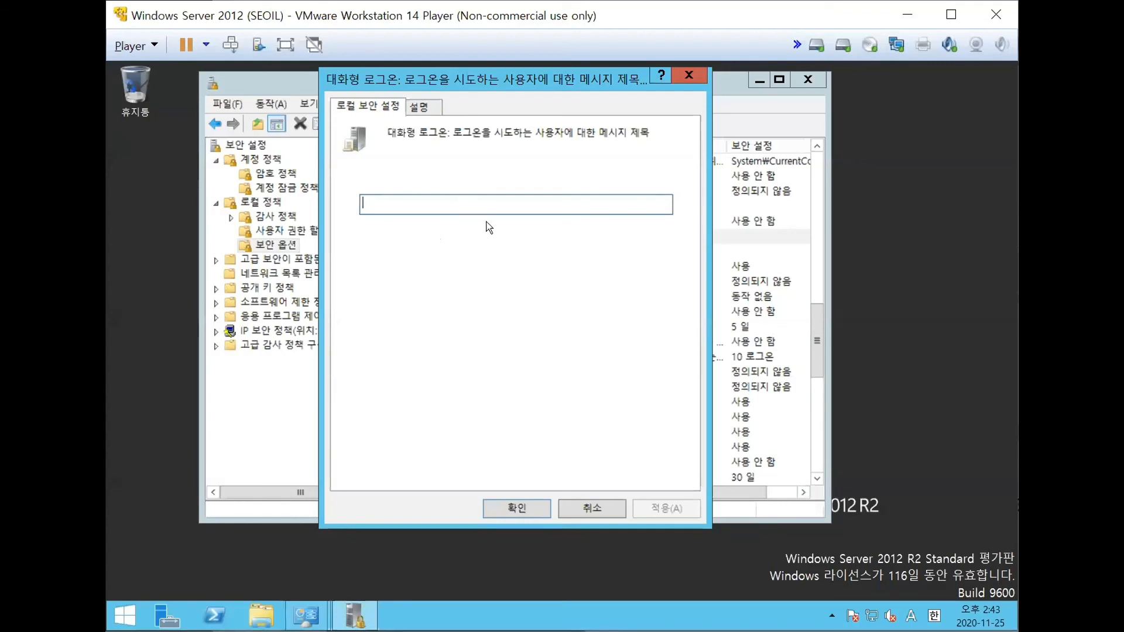
type("qhdks")
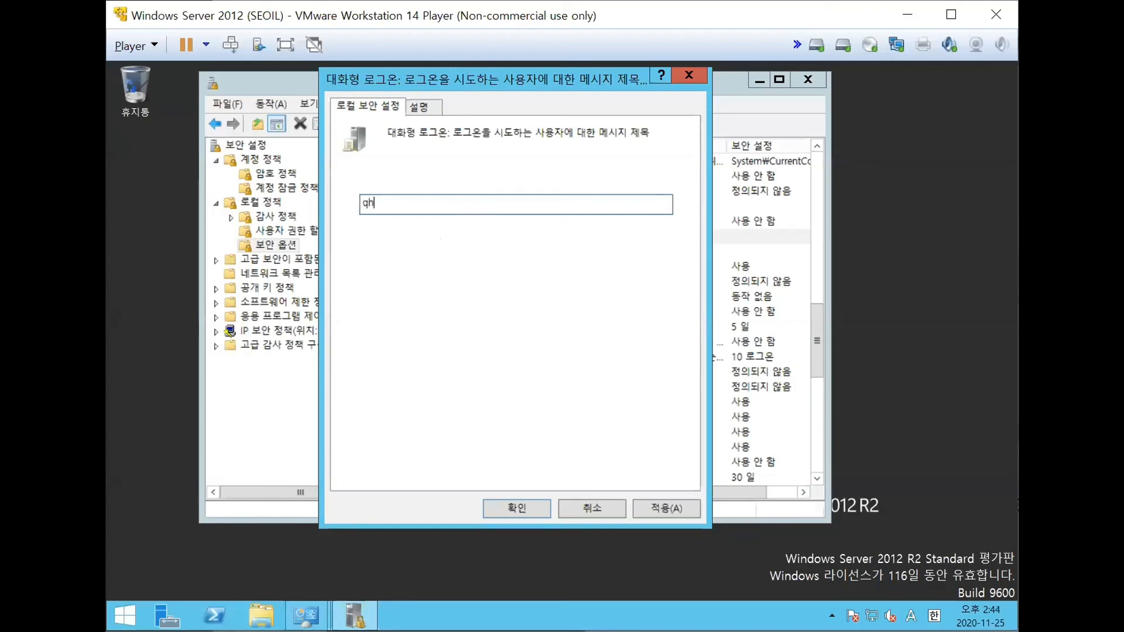
key("BackSpace")
key("BackSpace")
key("BackSpace")
key("BackSpace")
key("BackSpace")
key("Hangul")
type("보안 경고")
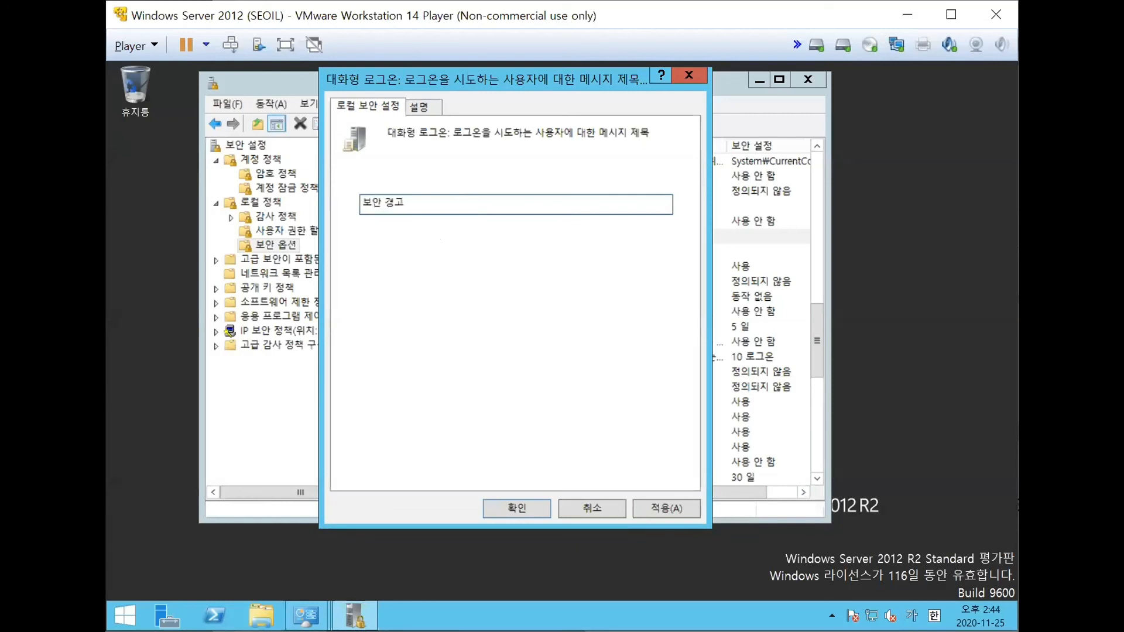
left_click(682, 508)
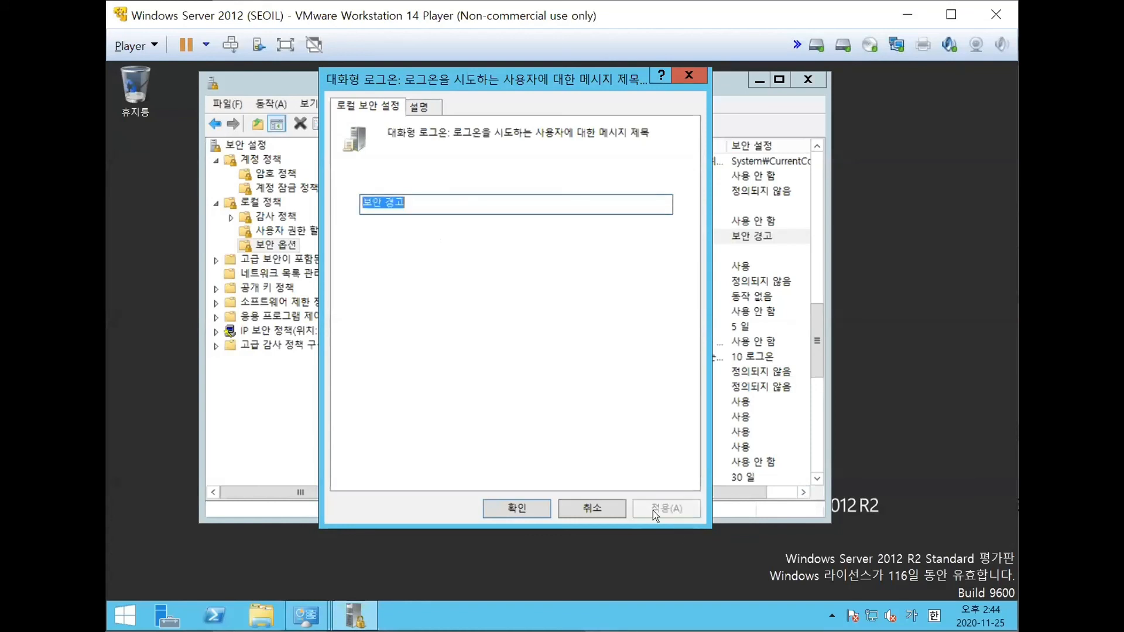
left_click(517, 507)
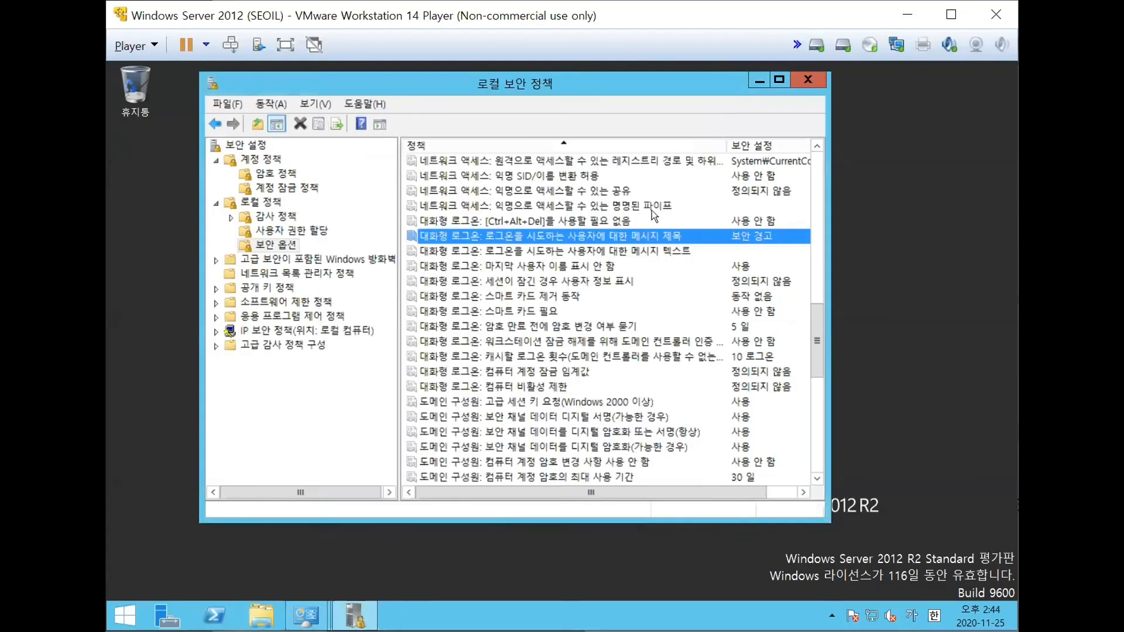
- Set the interactive logon message text (메시지 텍스트) to "본 시스템은 보안도구로 모니터링 되고 있으며, 불법적인 접근은 처벌 받으실 수 있습니다." and apply it
left_click(612, 251)
double_click(612, 250)
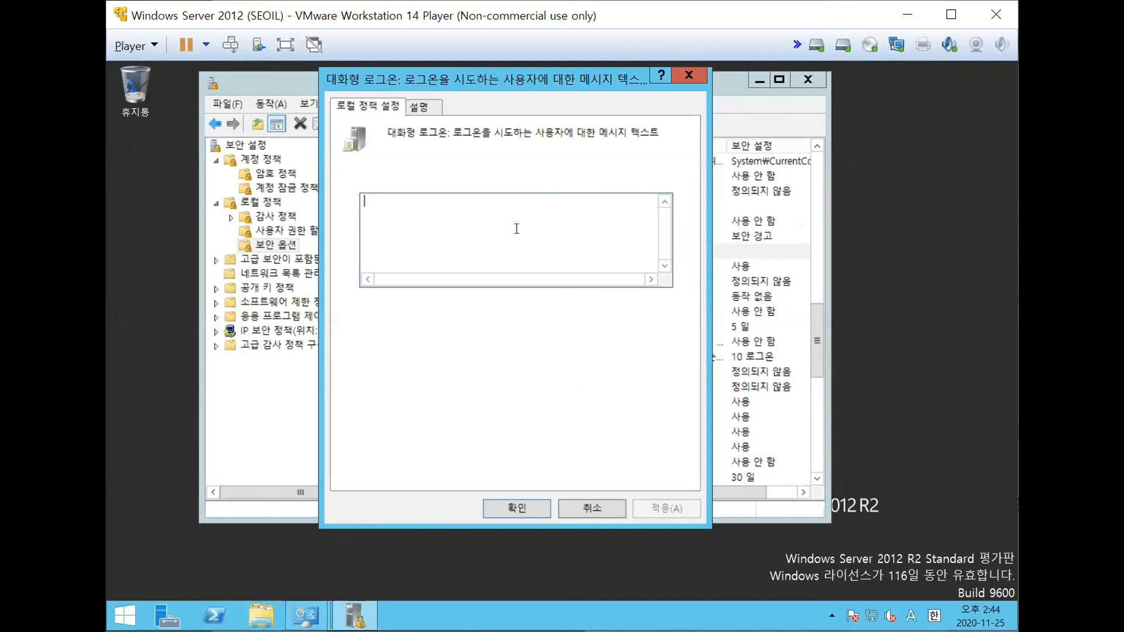
type("qhd")
key("BackSpace")
key("BackSpace")
key("BackSpace")
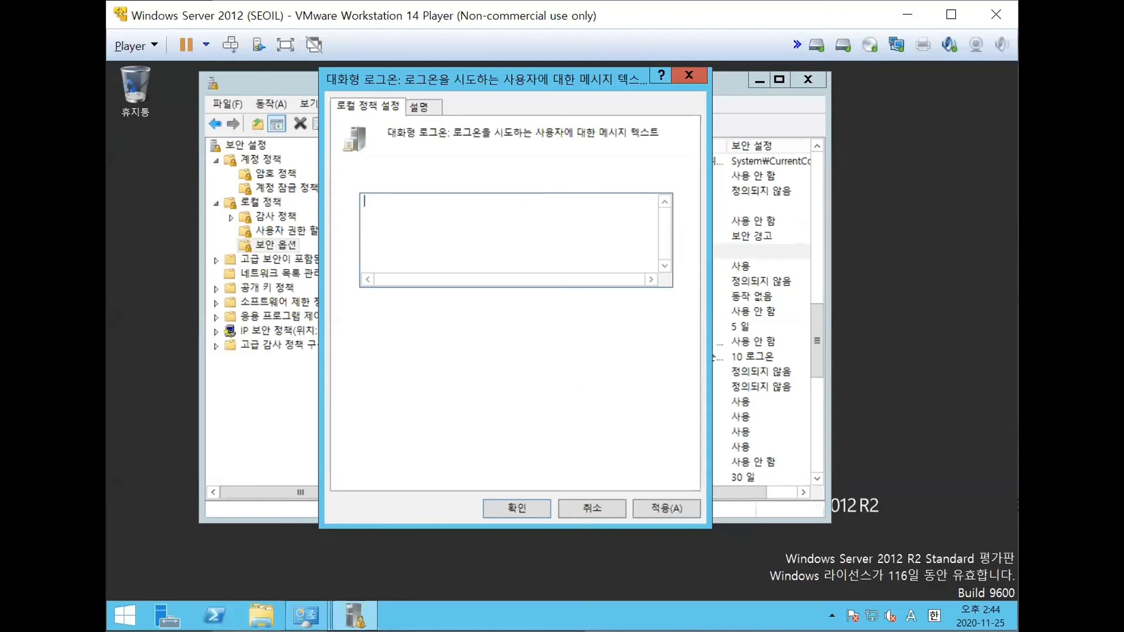
key("Hangul")
type("ㅂㅗㄴ ㅅㅣㅅㅡㅌㅁㅇㅡㄴ ")
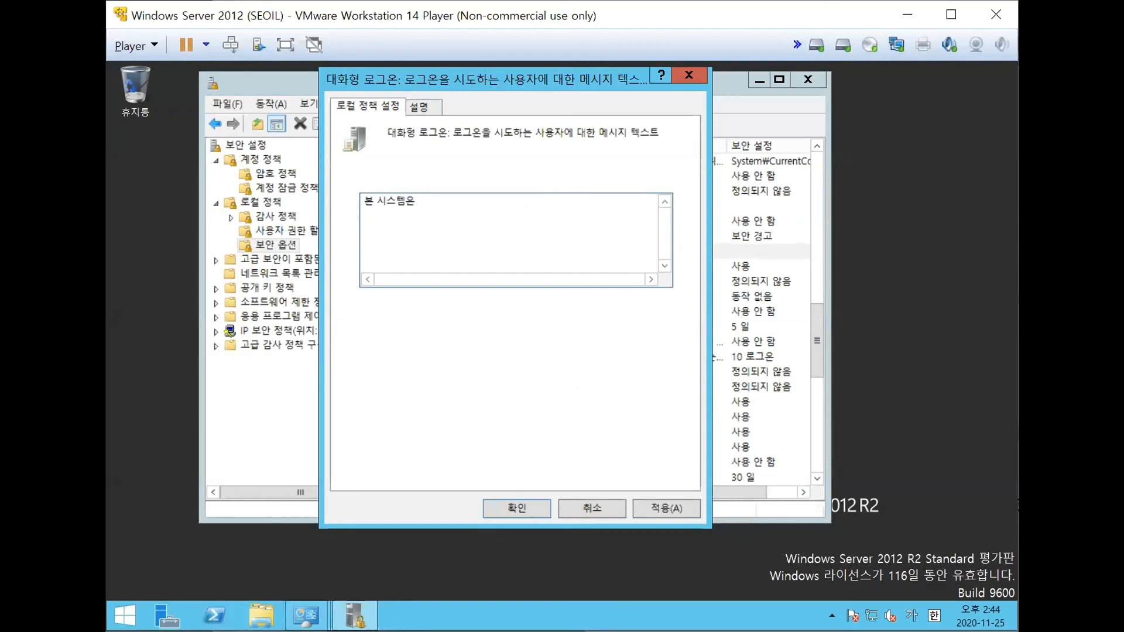
type("ㅎㅇㅏㄴㄷㅗㄱㅜㄹㅗ ㅁㅗㄴㅣㅌㅓㄹㅣㅇ ㄷ")
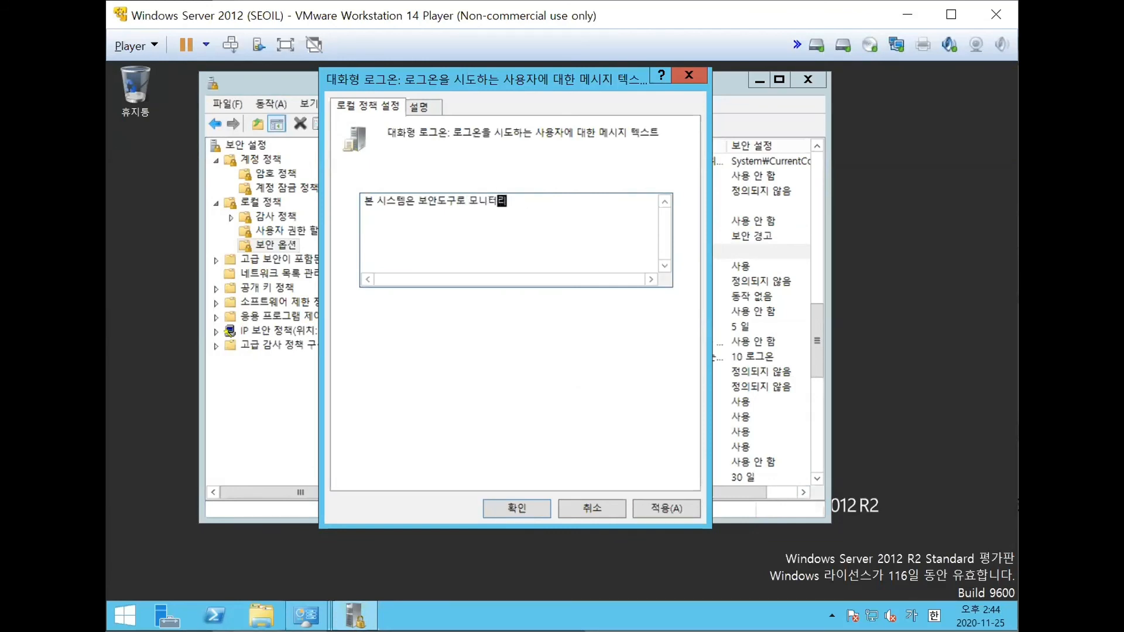
type("ㅚㄱㅗ ㅇㅣㅆㅇㅡㅁㅕ")
key("BackSpace")
key("BackSpace")
key("BackSpace")
key("BackSpace")
type("있으며")
type(", ㄹㅡㄹ")
type("ㅂㅓㅂㅈㅓㄱㅇㅣㄴ ")
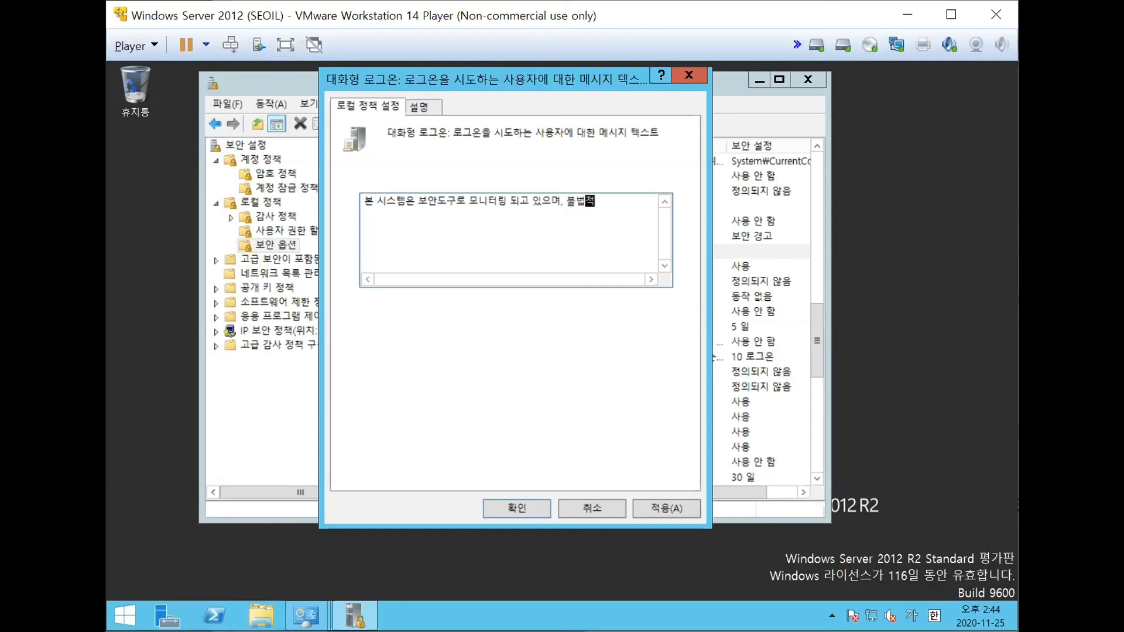
type("ㅈㅓㅂㄱㅡㄴㅇㅡㄴ ㅊㅓㅂㅓㄹ")
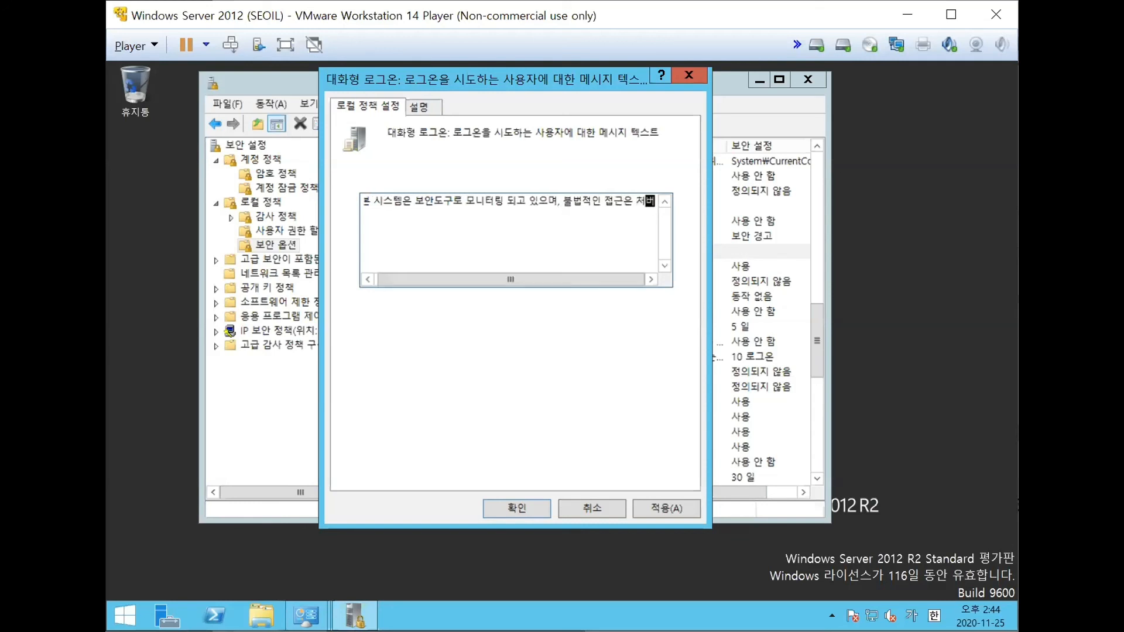
type(" ㅂㅏㄷㅇㅡㅅㅣㄹ ㅅㅜ")
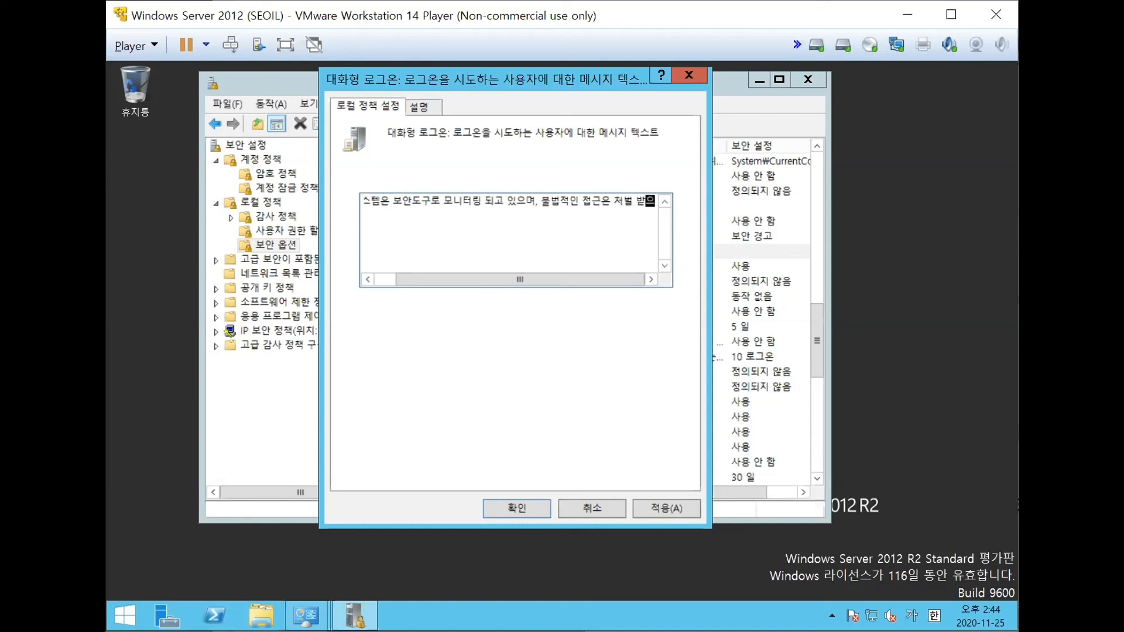
type(" ㅇㅣㅆㅅㅡㅂㄴㅣㄷㅏ.")
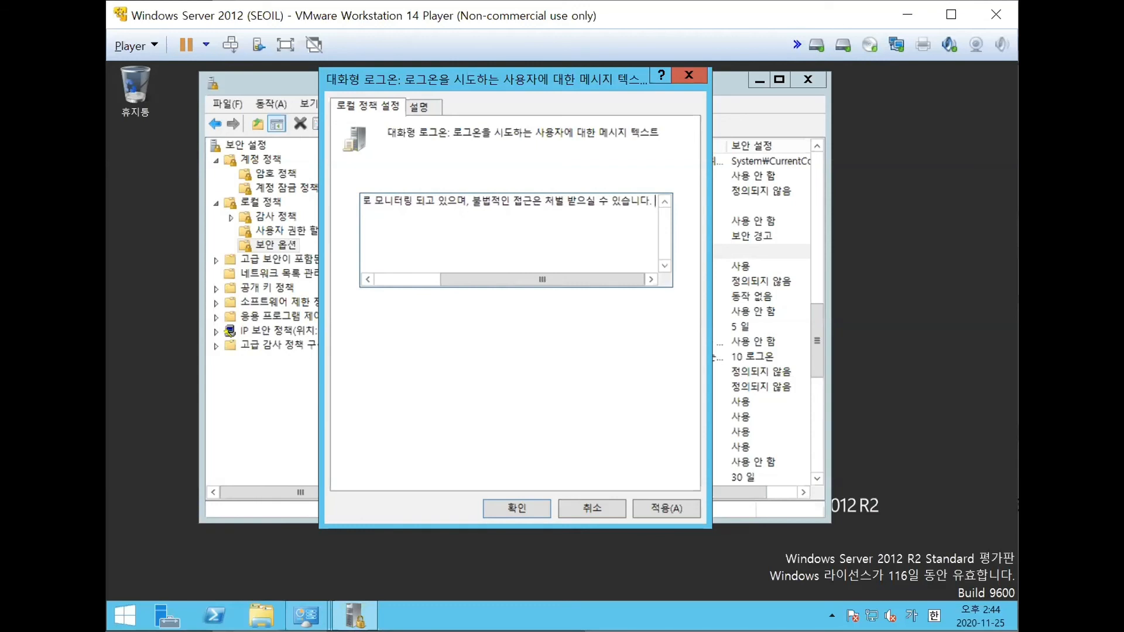
left_click(652, 503)
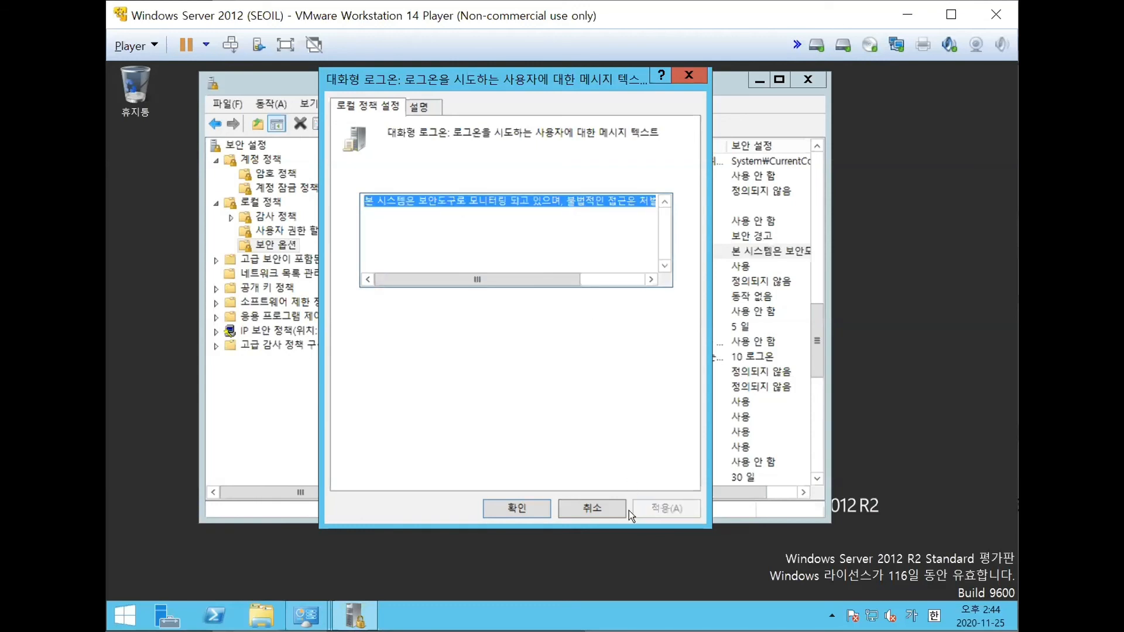
left_click(514, 506)
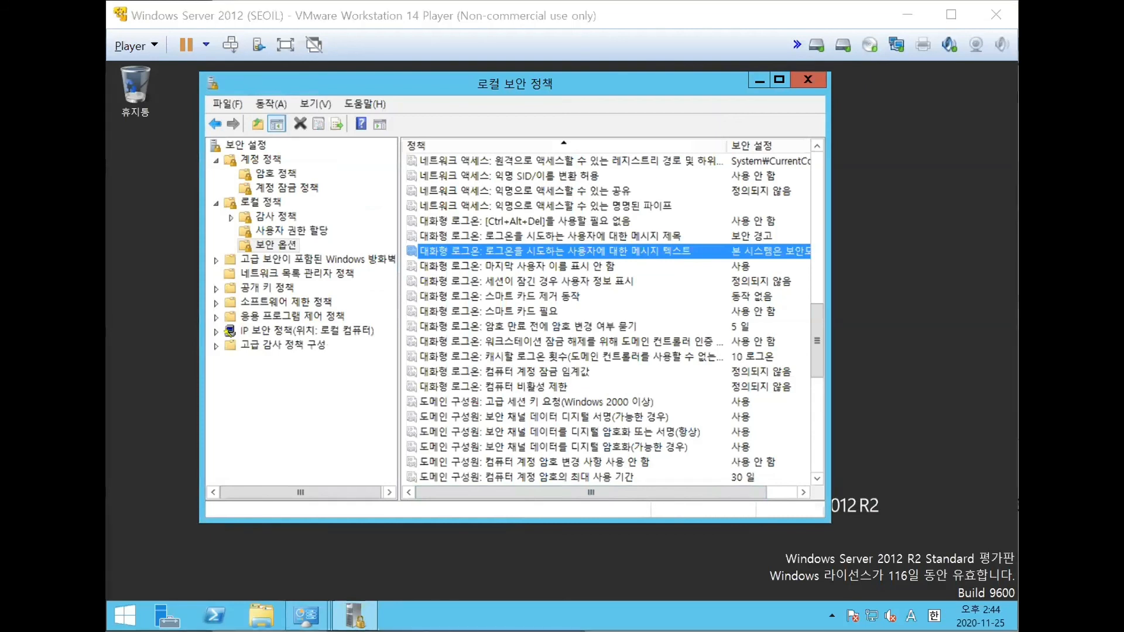
- Switch to the PowerPoint deck and examine slide 14 on the logon message title and text and the resulting security warning
key("alt+Tab")
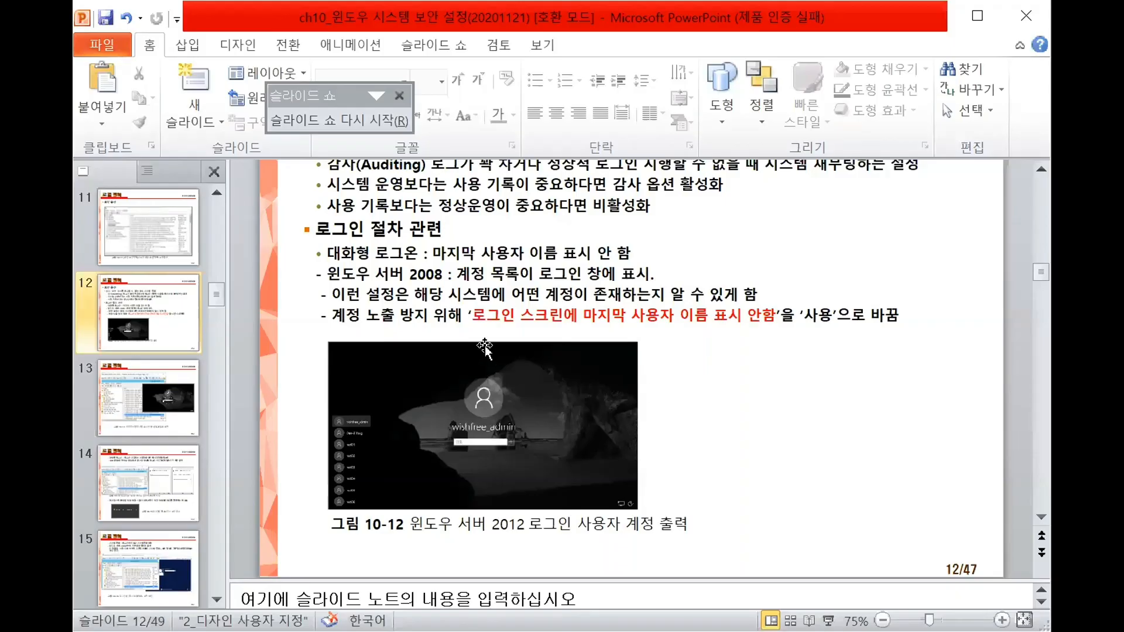
scroll(523, 418, "down", 1)
scroll(523, 418, "down", 4)
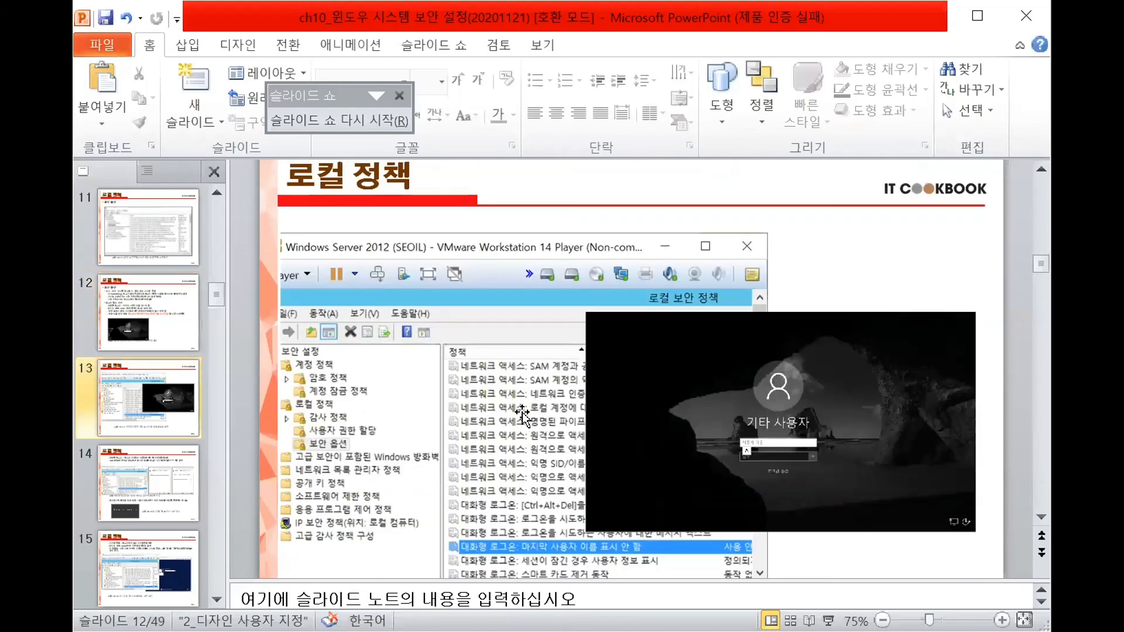
scroll(689, 400, "down", 6)
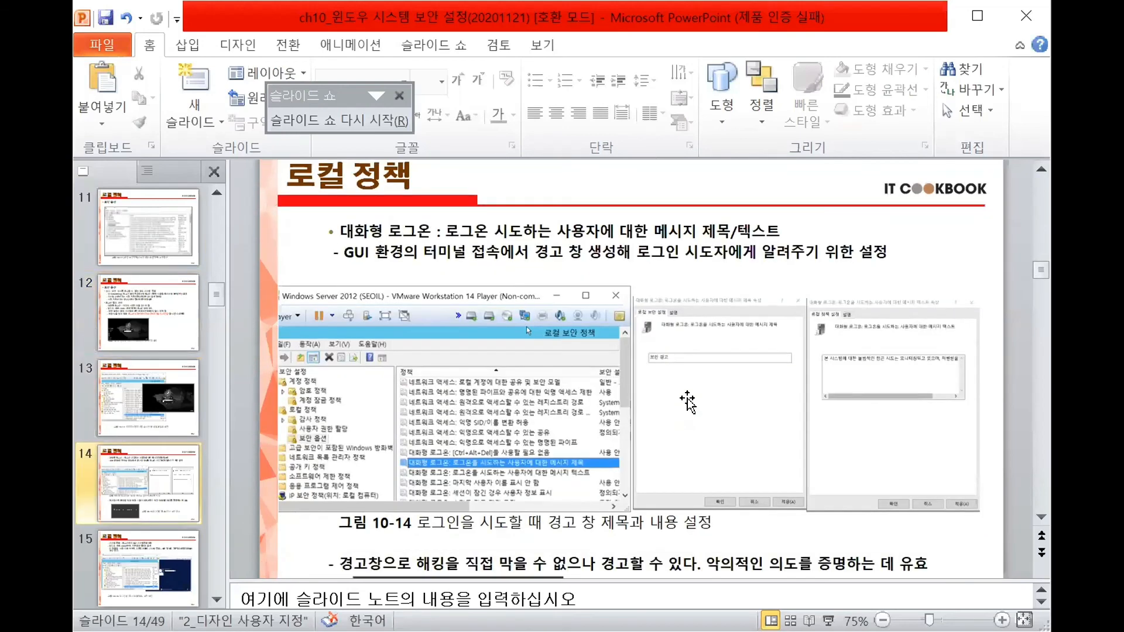
scroll(649, 448, "up", 2)
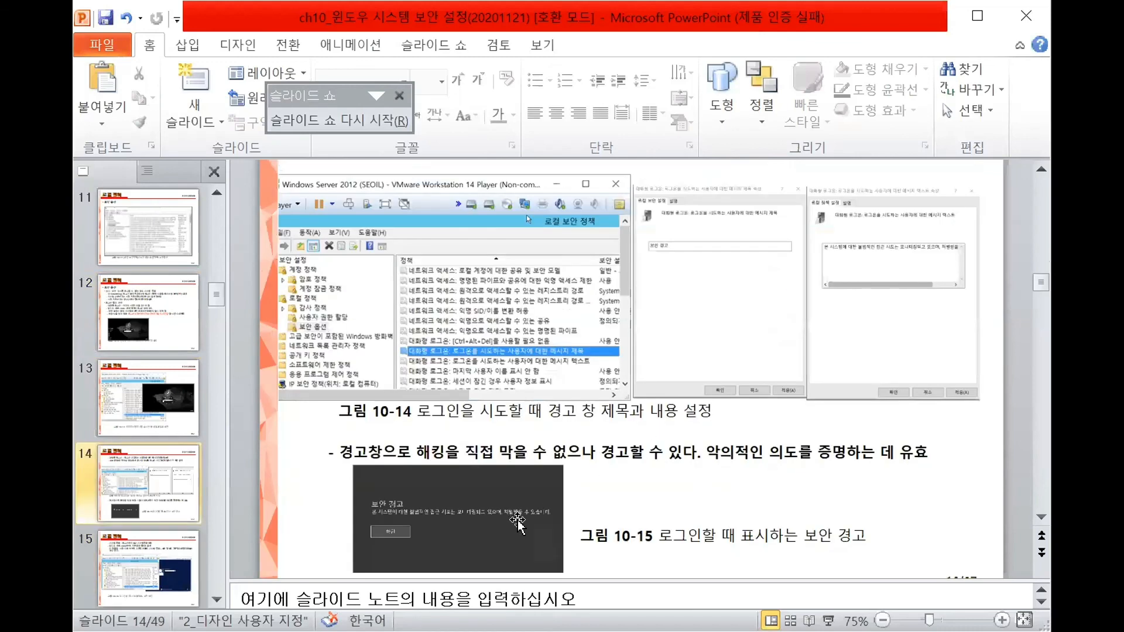